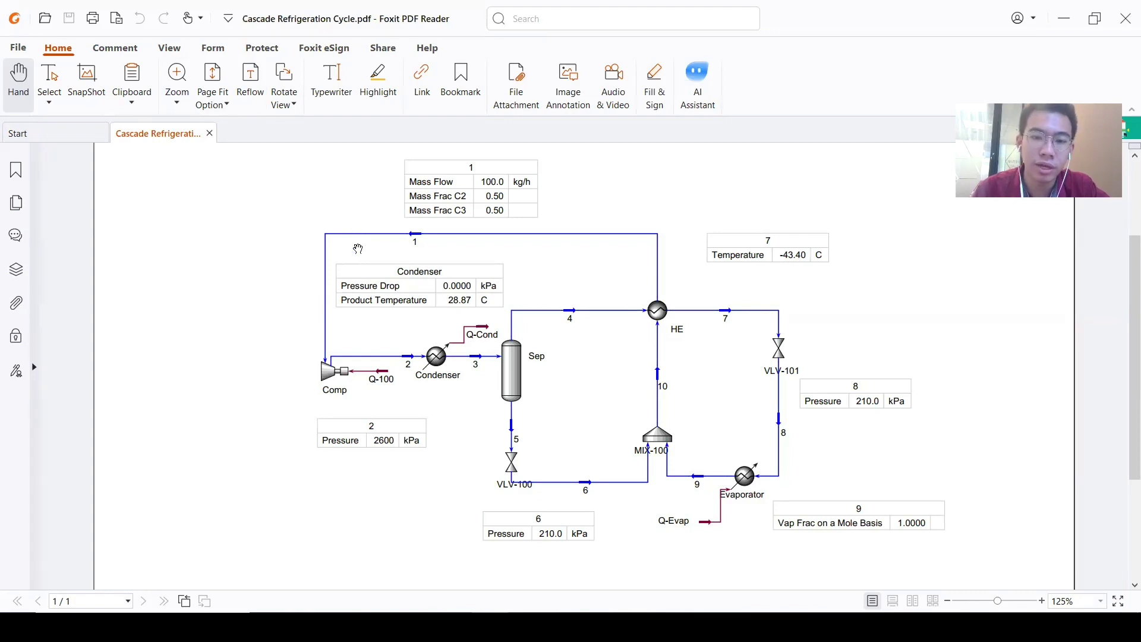
# - Zoom the reference PDF to 137.58% and review the flowsheet's stream and equipment tables
pyautogui.keyDown('ctrl'); pyautogui.scroll(1, 491, 323); pyautogui.keyUp('ctrl')
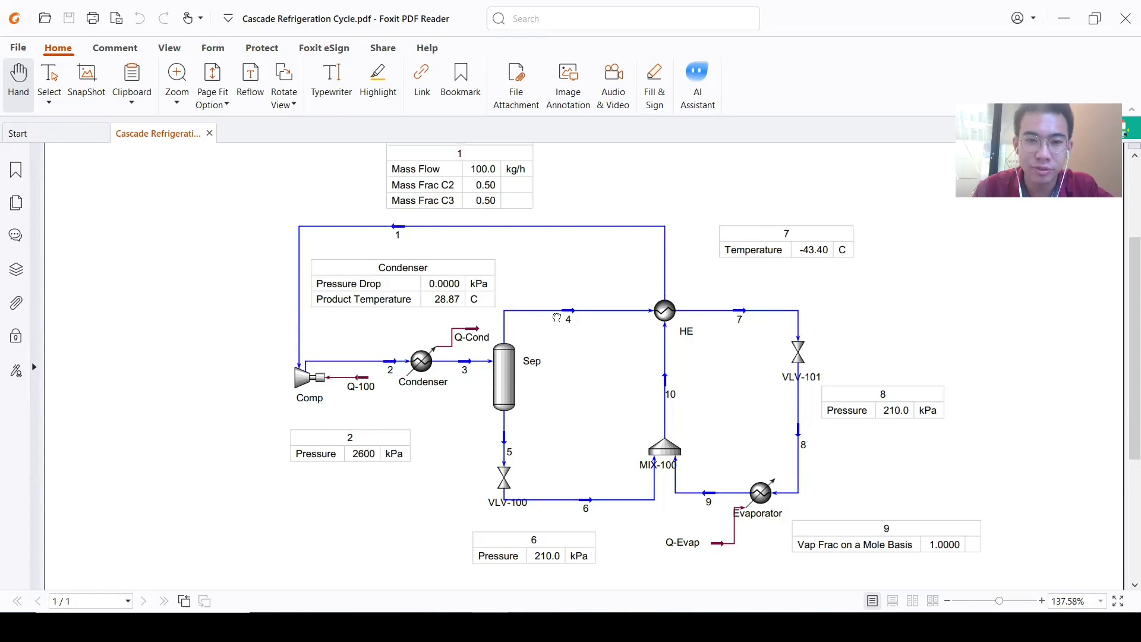
pyautogui.scroll(2, 553, 326)
pyautogui.scroll(-3, 594, 334)
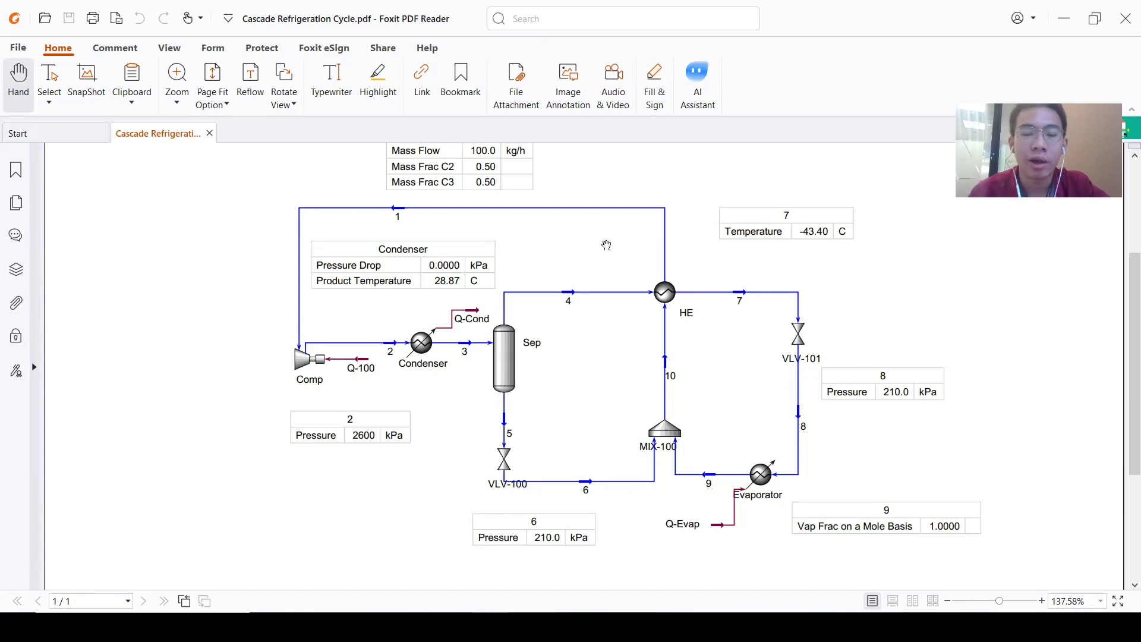
pyautogui.scroll(1, 572, 193)
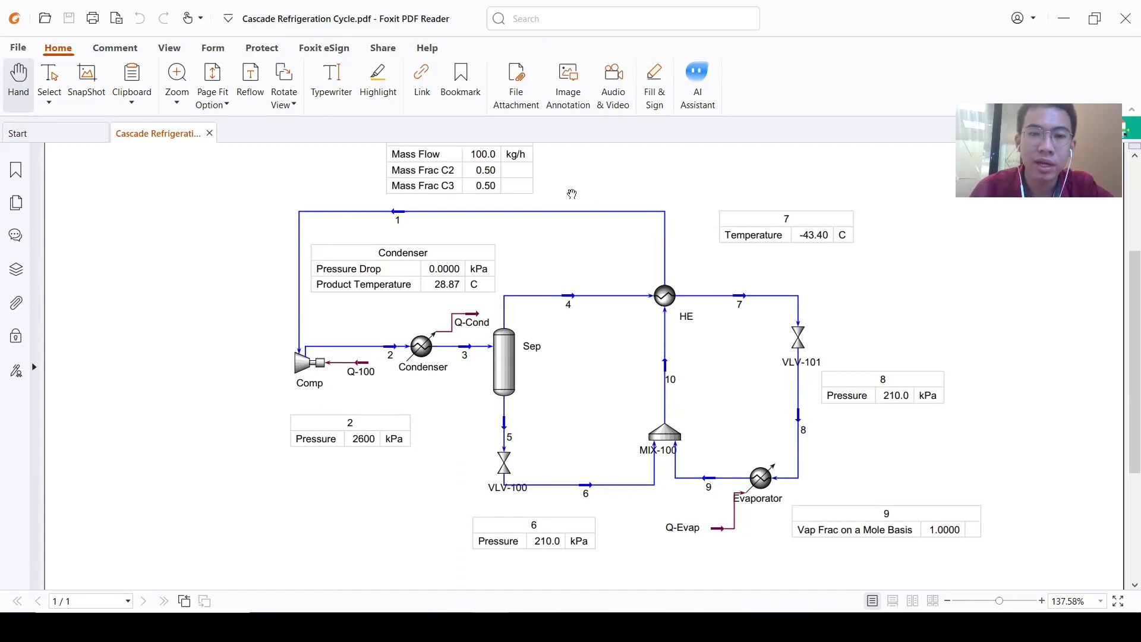
pyautogui.scroll(1, 427, 218)
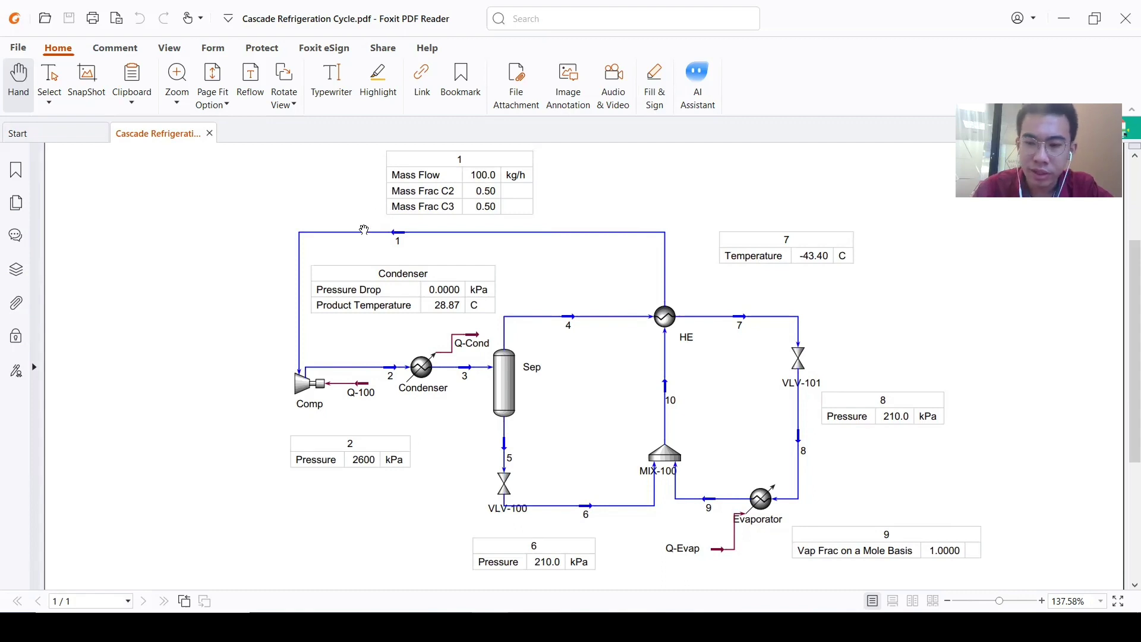
pyautogui.scroll(-3, 699, 345)
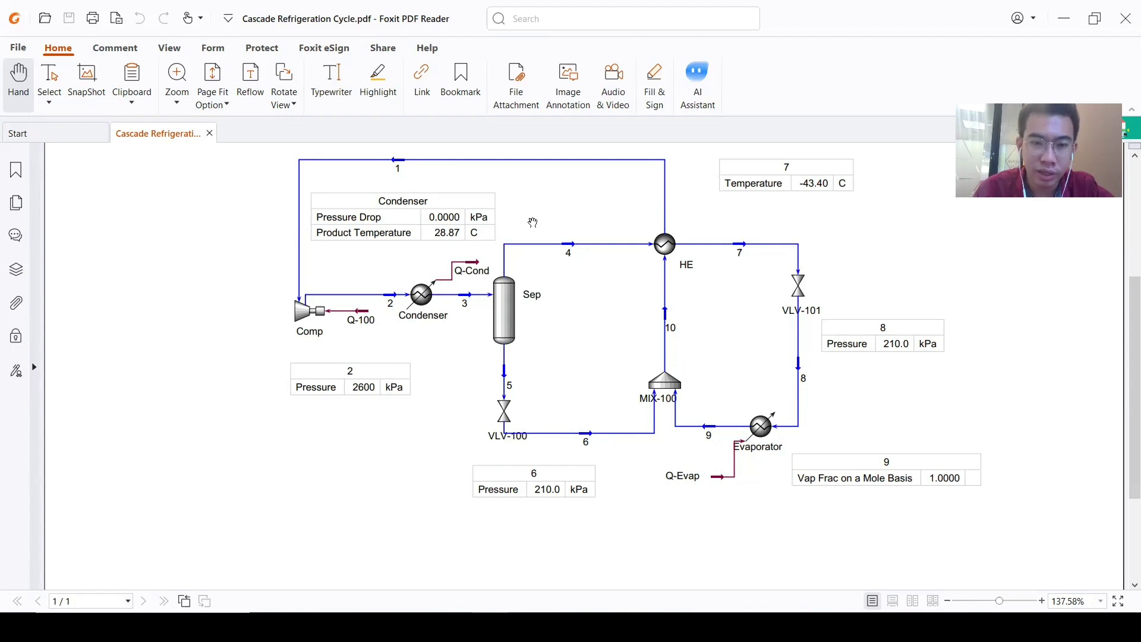
pyautogui.moveTo(389, 176); pyautogui.dragTo(374, 186)
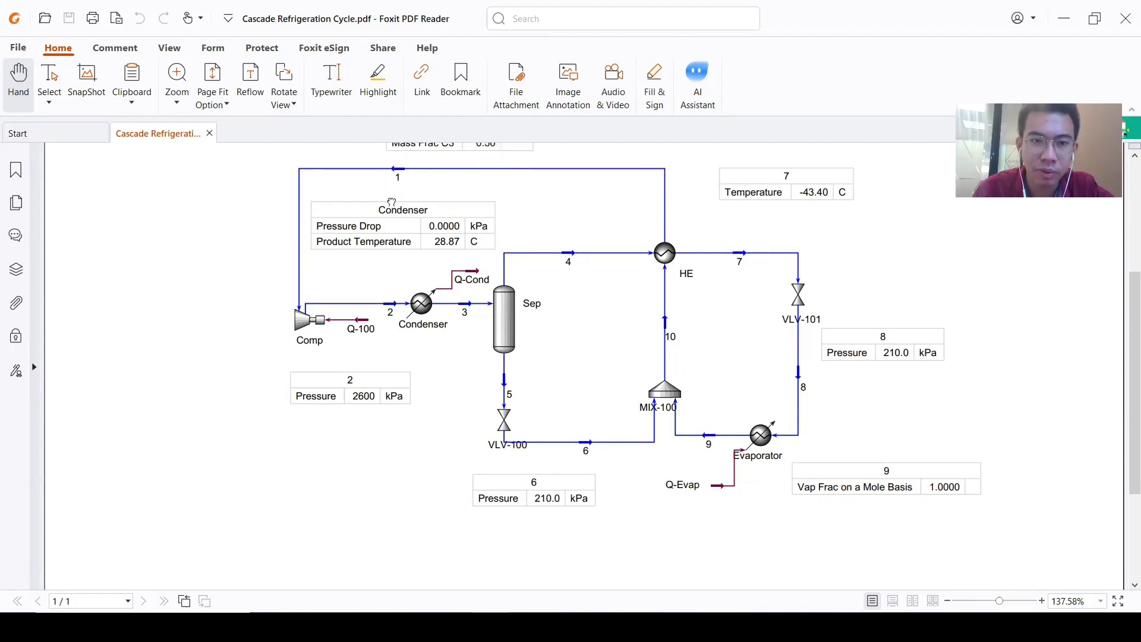
pyautogui.scroll(3, 391, 202)
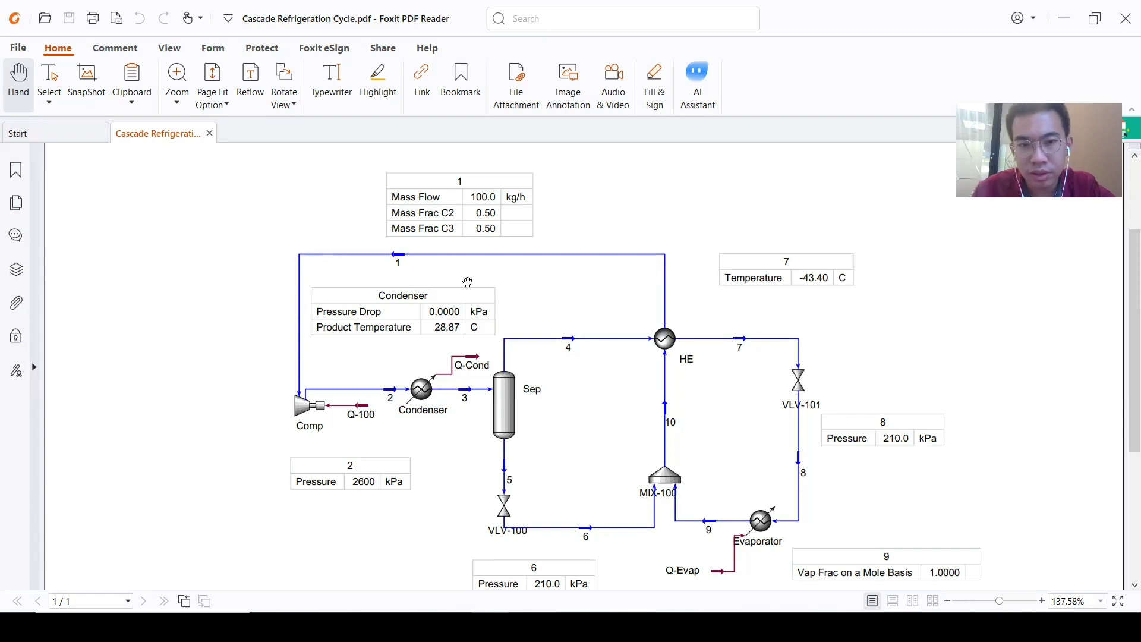
pyautogui.moveTo(519, 268); pyautogui.dragTo(507, 192)
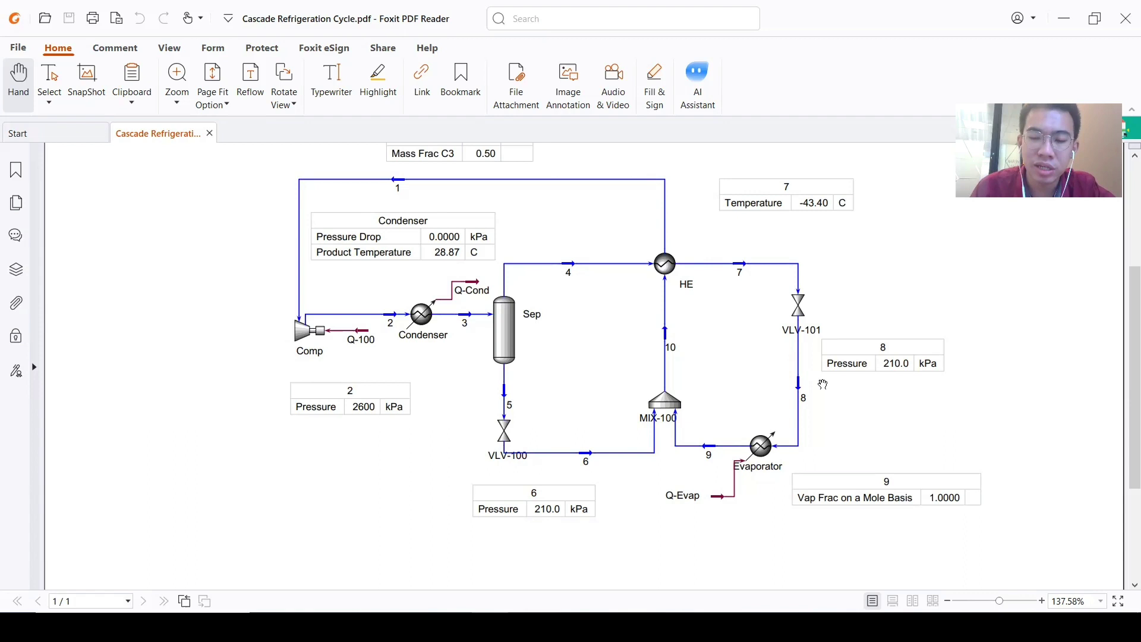
pyautogui.scroll(2, 606, 333)
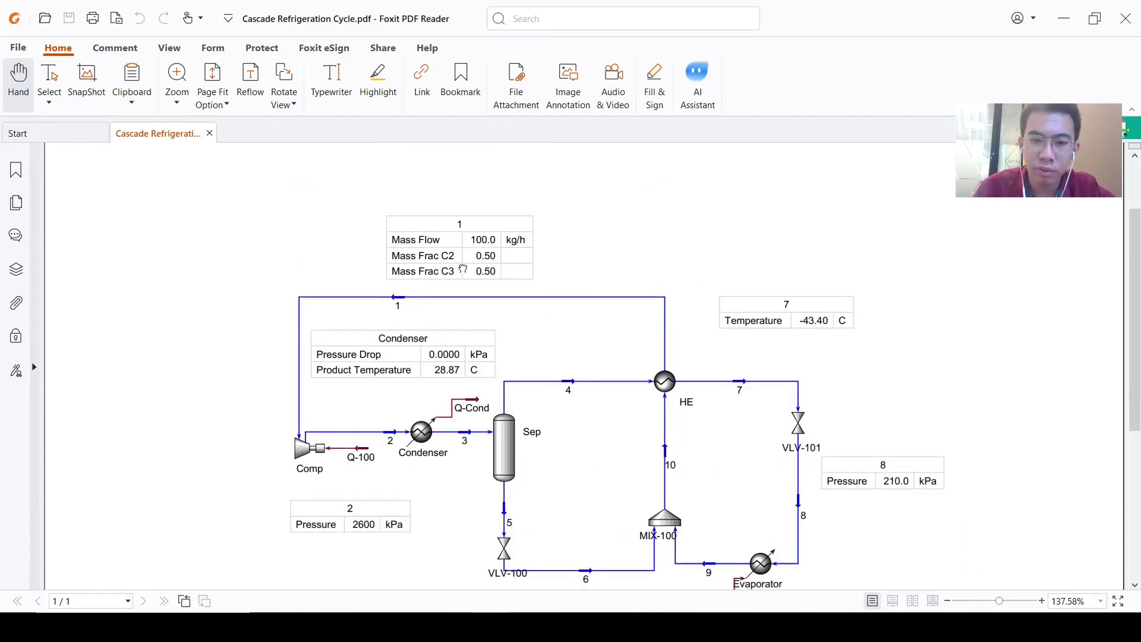
pyautogui.scroll(-1, 463, 269)
pyautogui.scroll(-1, 745, 463)
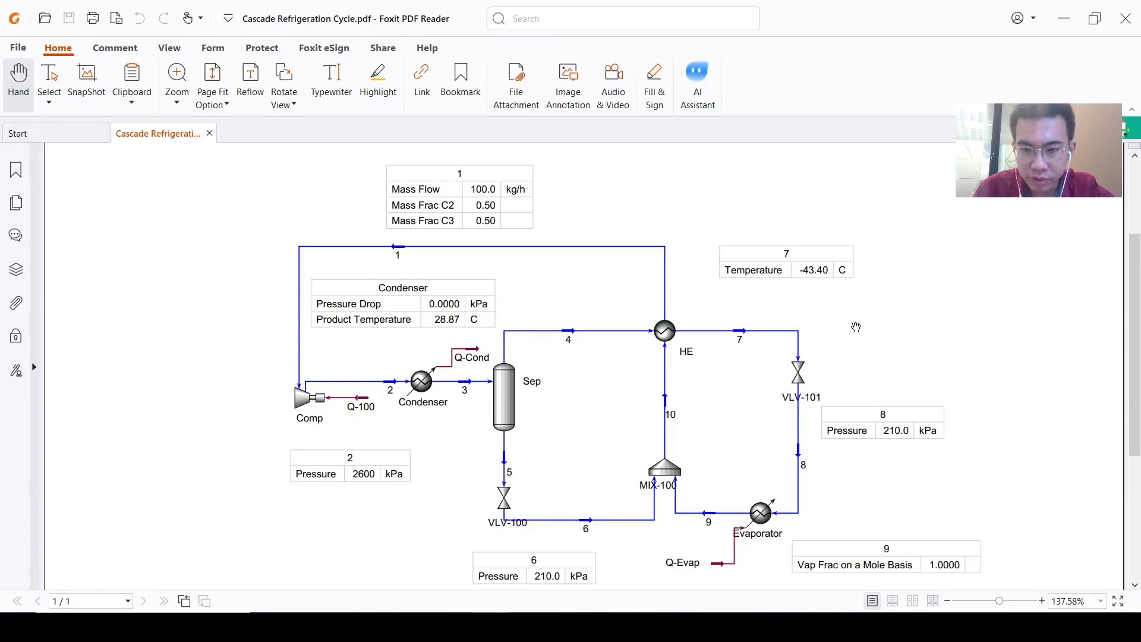
pyautogui.scroll(-3, 869, 416)
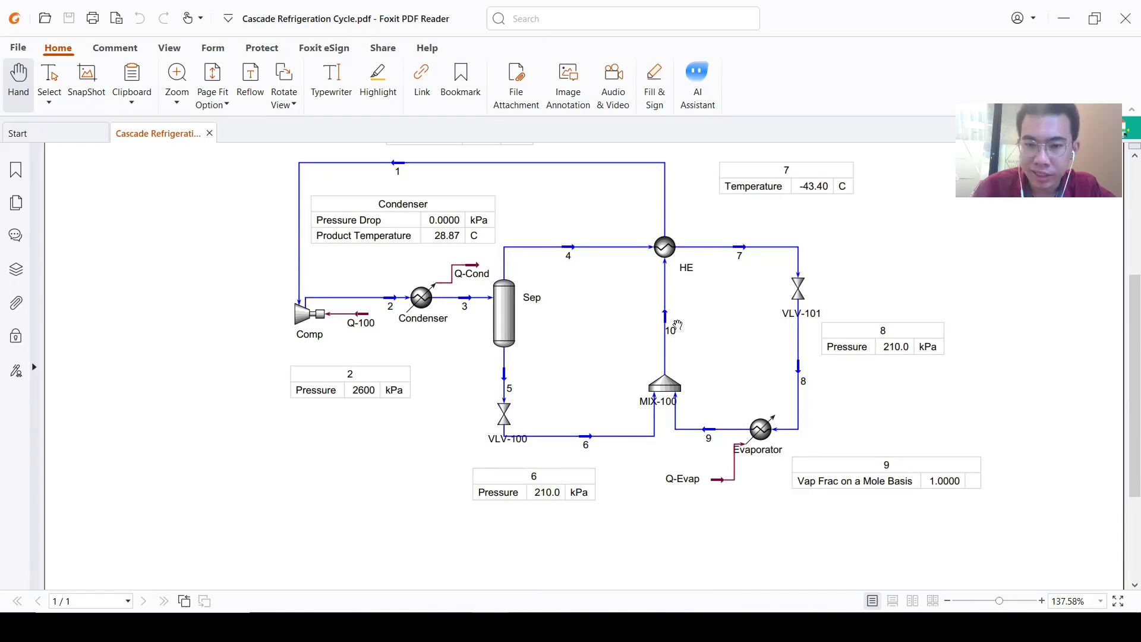
pyautogui.scroll(3, 661, 310)
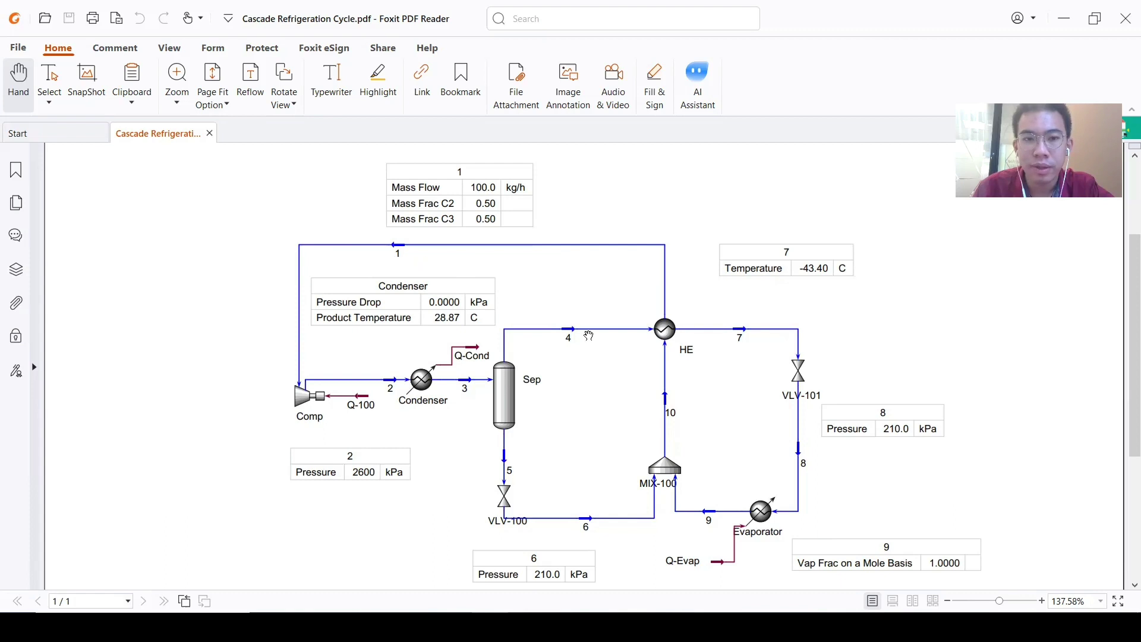
pyautogui.moveTo(588, 336); pyautogui.dragTo(587, 320)
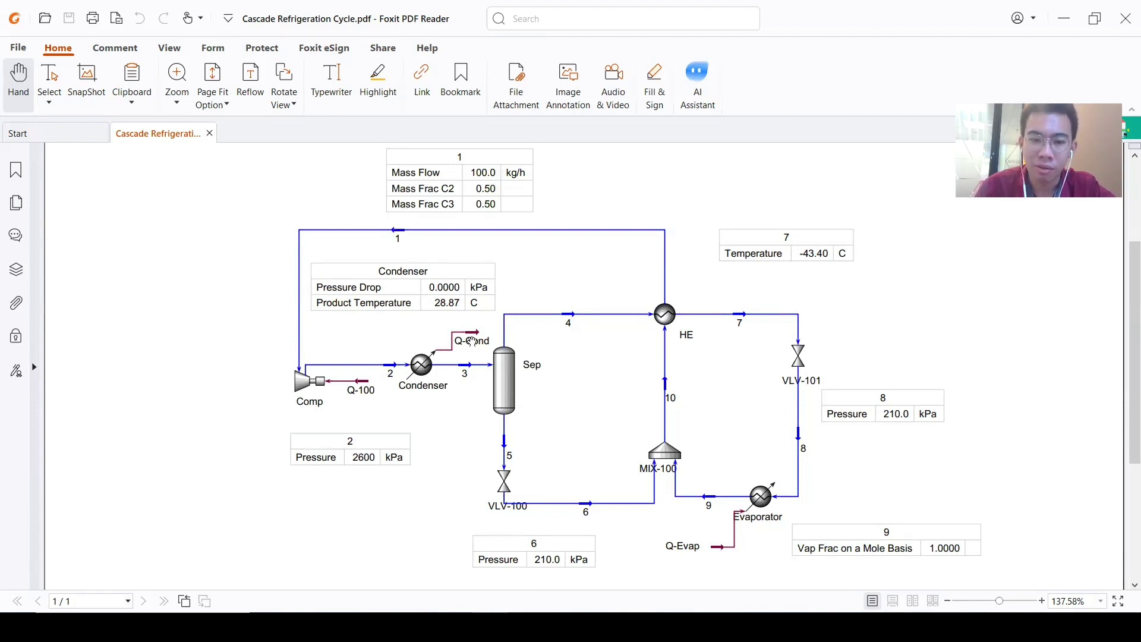
# - Create a component list containing Ethane and Propane
pyautogui.hotkey('alt', 'Tab')
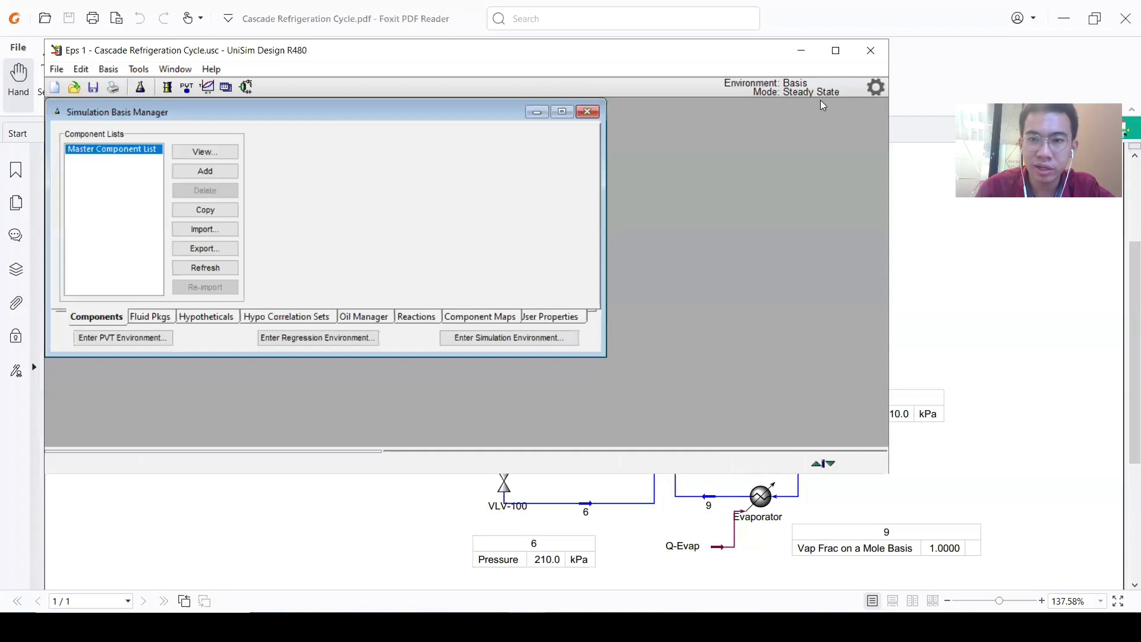
pyautogui.click(169, 127)
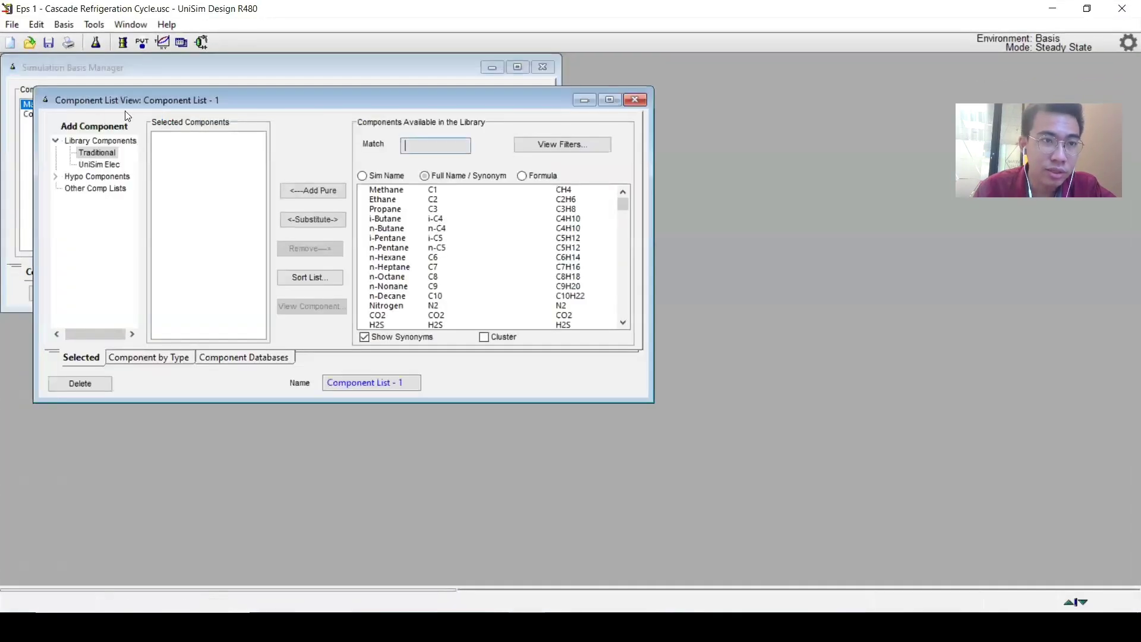
pyautogui.moveTo(396, 201); pyautogui.dragTo(395, 210)
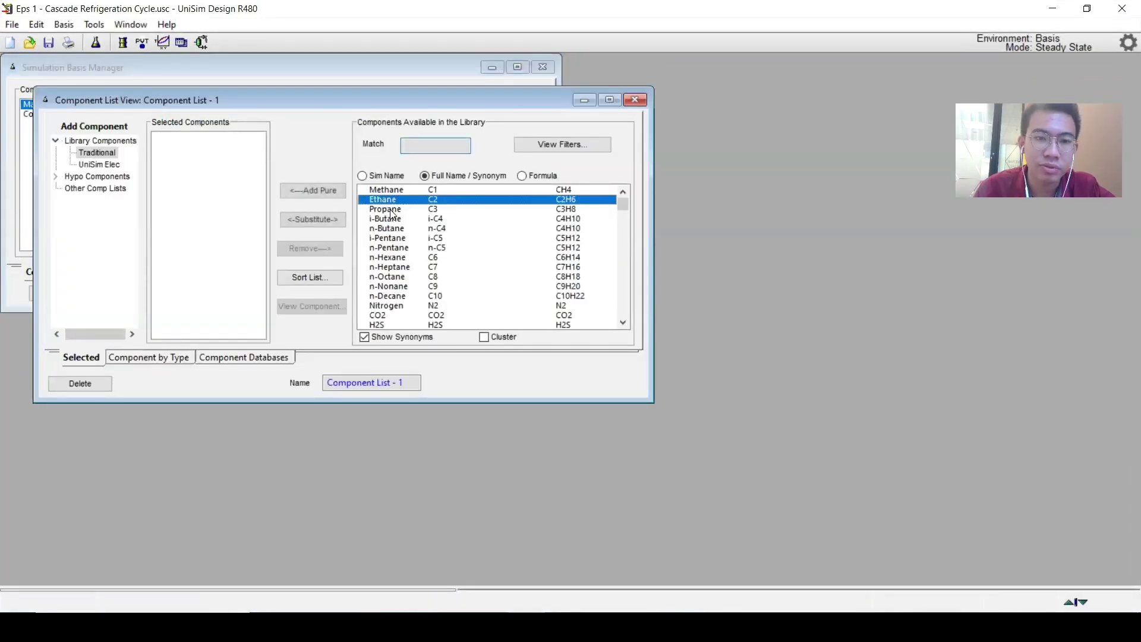
pyautogui.click(313, 188)
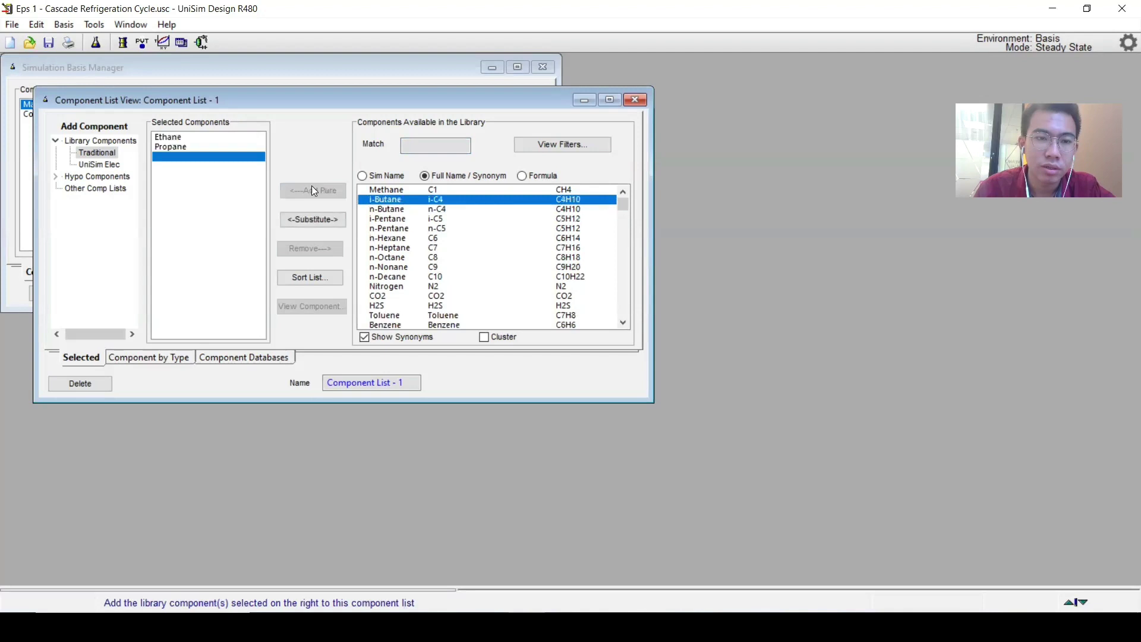
pyautogui.click(635, 100)
# - Add a Peng-Robinson fluid package to the case
pyautogui.click(122, 277)
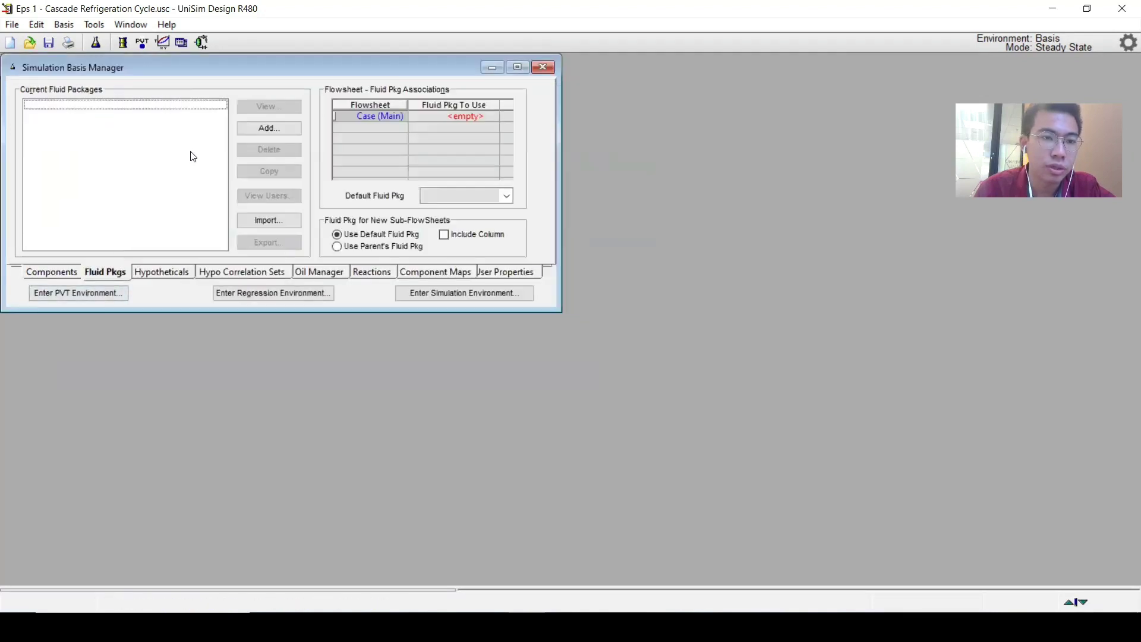
pyautogui.click(265, 126)
pyautogui.scroll(-3, 132, 178)
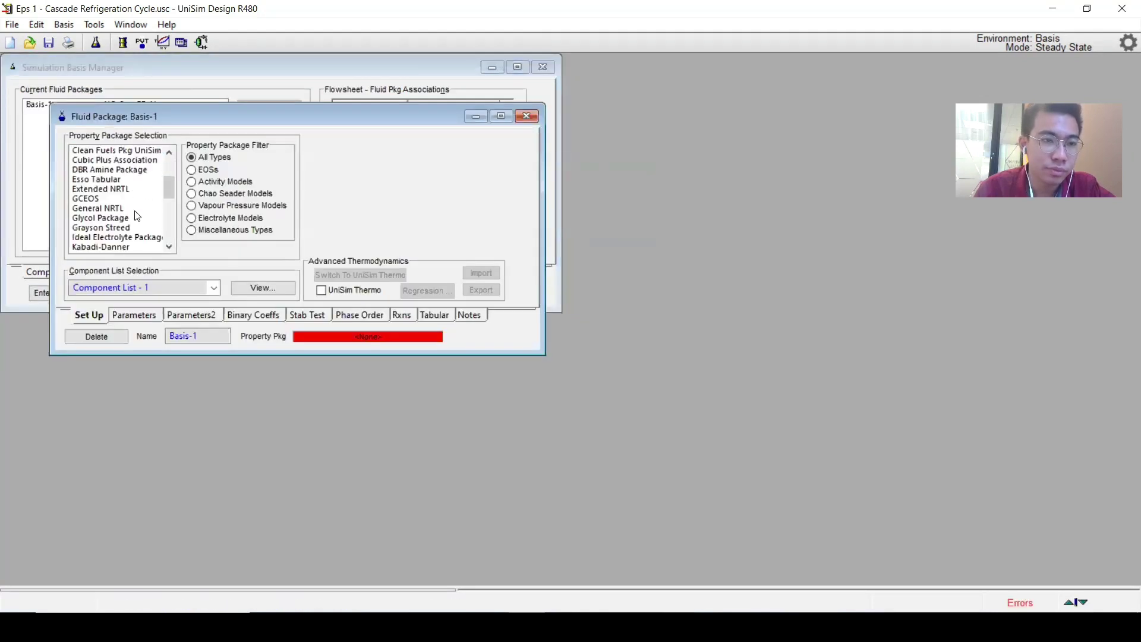
pyautogui.scroll(-1, 110, 229)
pyautogui.scroll(-2, 113, 219)
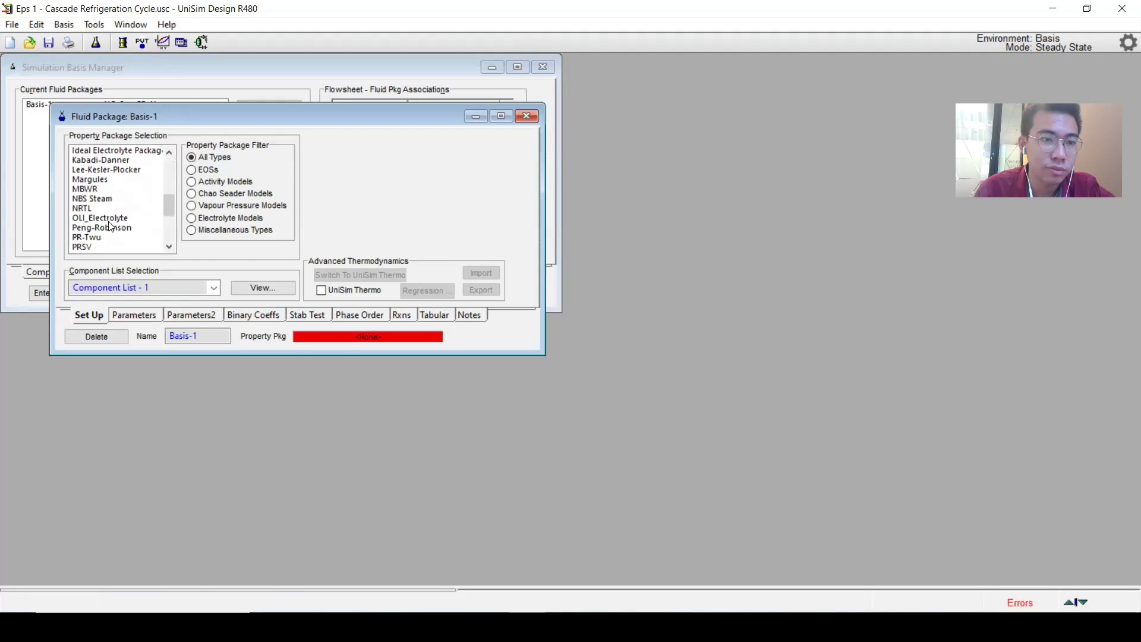
pyautogui.click(120, 227)
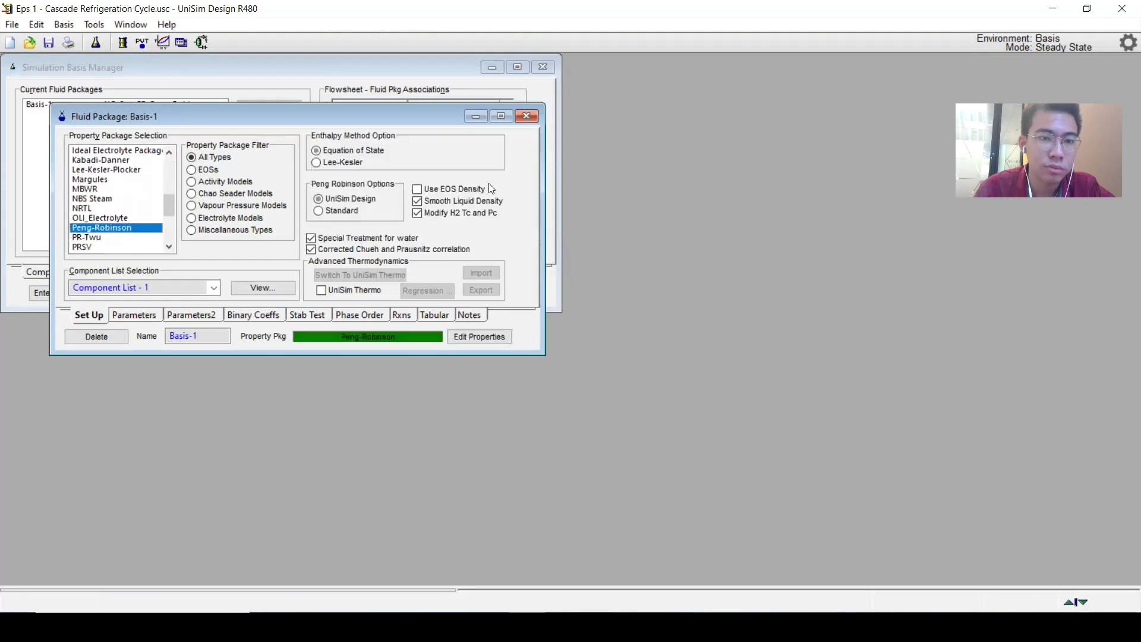
pyautogui.click(525, 117)
# - Enter the simulation environment, maximize the PFD, and place material stream 1
pyautogui.click(436, 295)
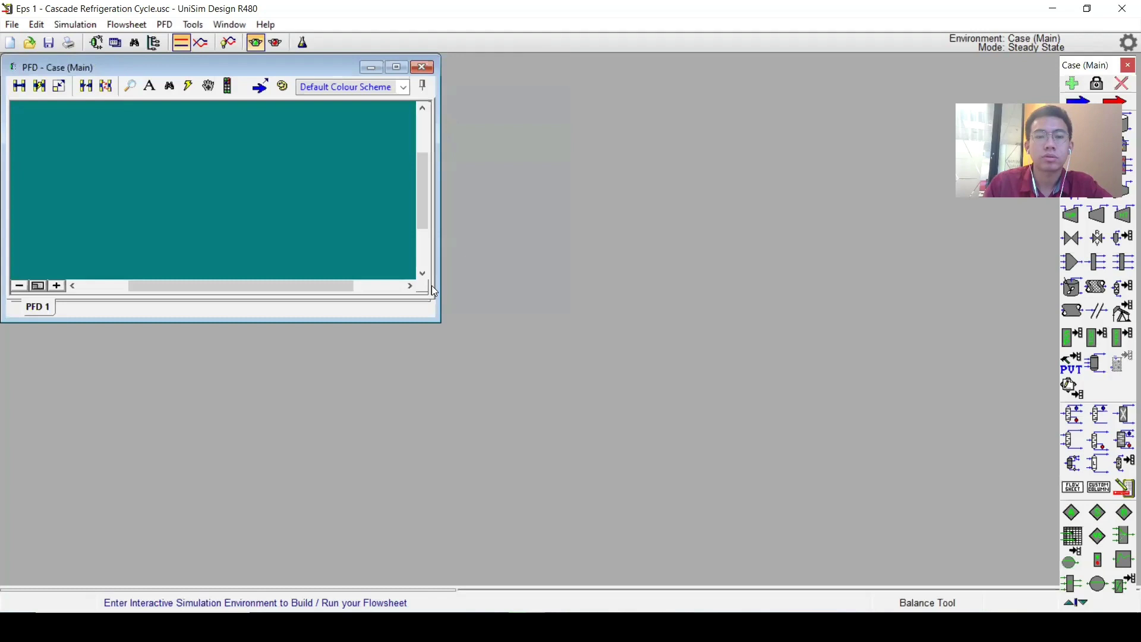
pyautogui.click(396, 68)
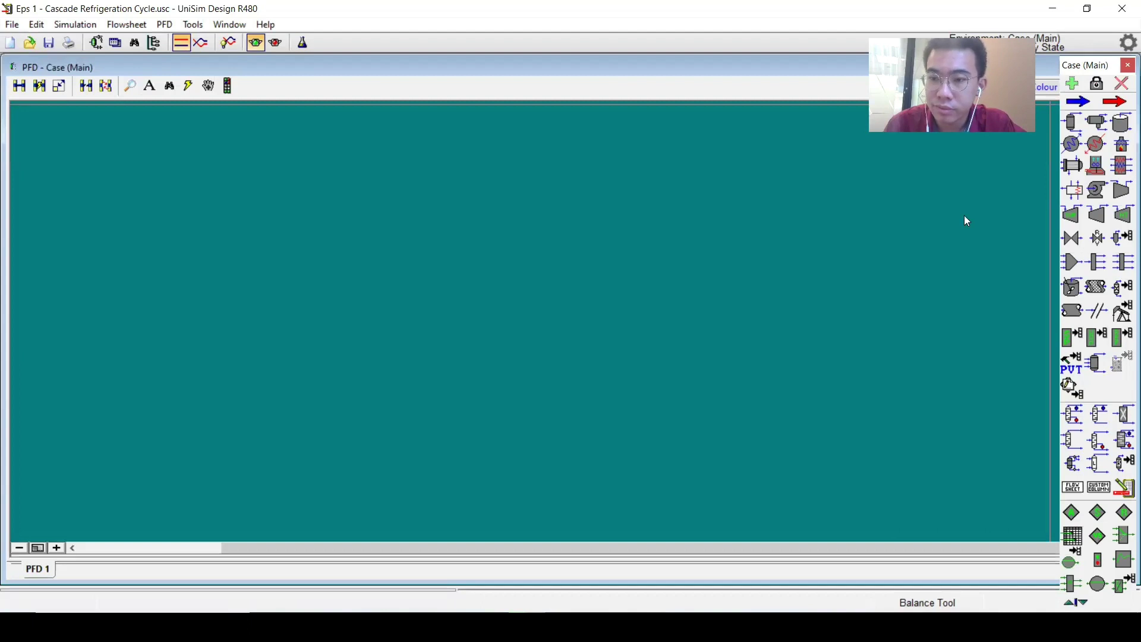
pyautogui.click(1078, 101)
pyautogui.hotkey('alt', 'Tab')
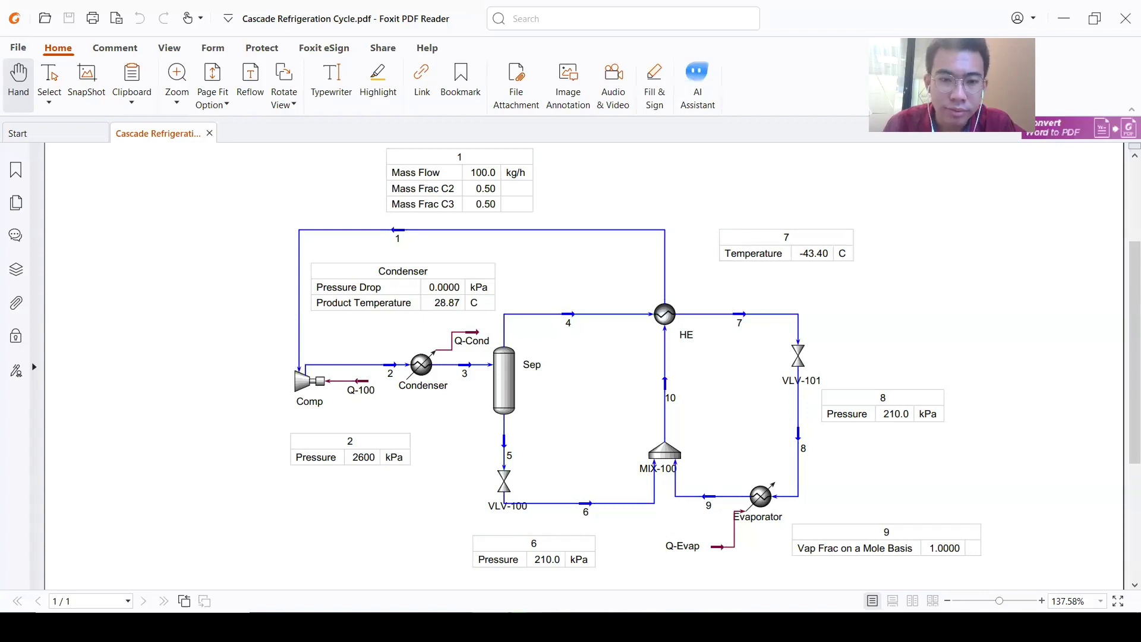
pyautogui.hotkey('alt', 'Tab')
pyautogui.click(1073, 102)
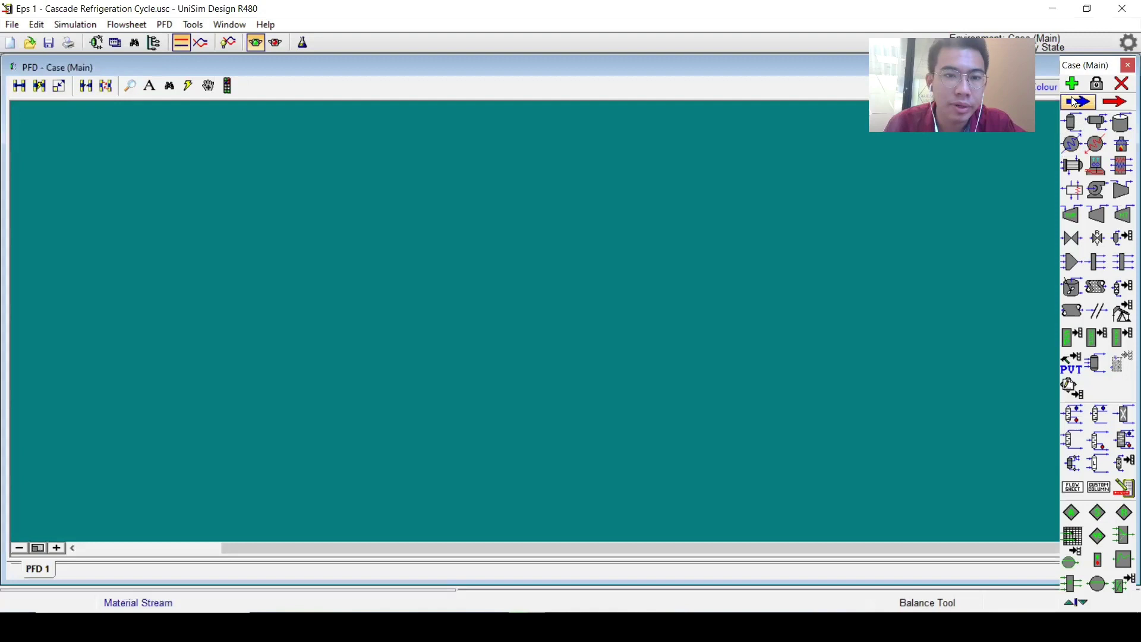
pyautogui.click(395, 190)
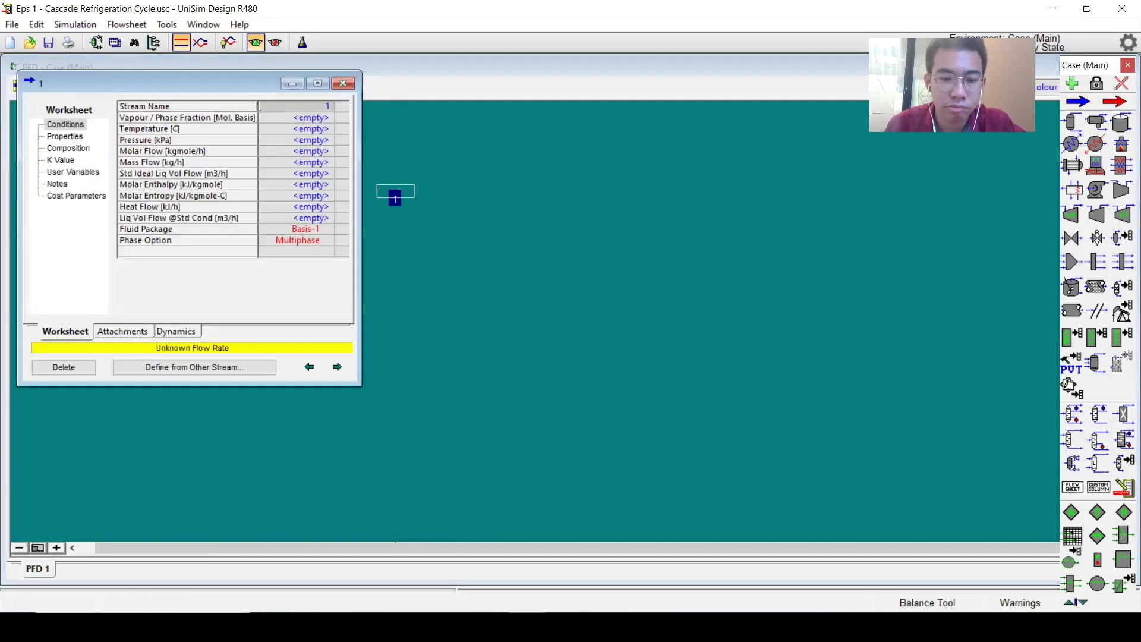
# - Set stream 1's mass flow to 100 kg/h
pyautogui.hotkey('alt', 'Tab')
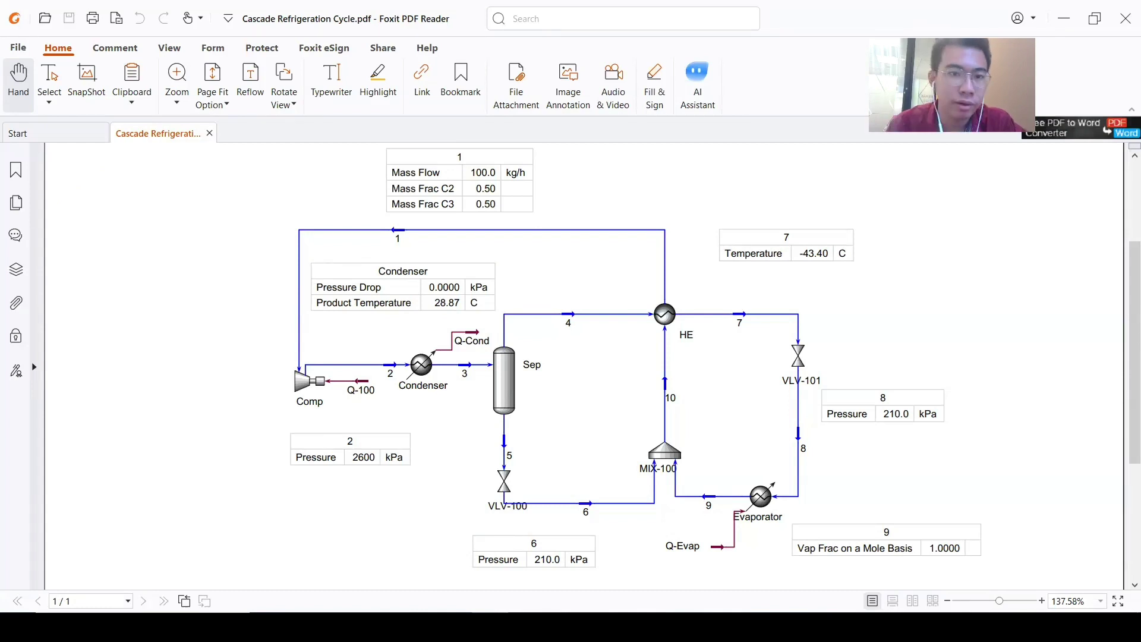
pyautogui.hotkey('alt', 'Tab')
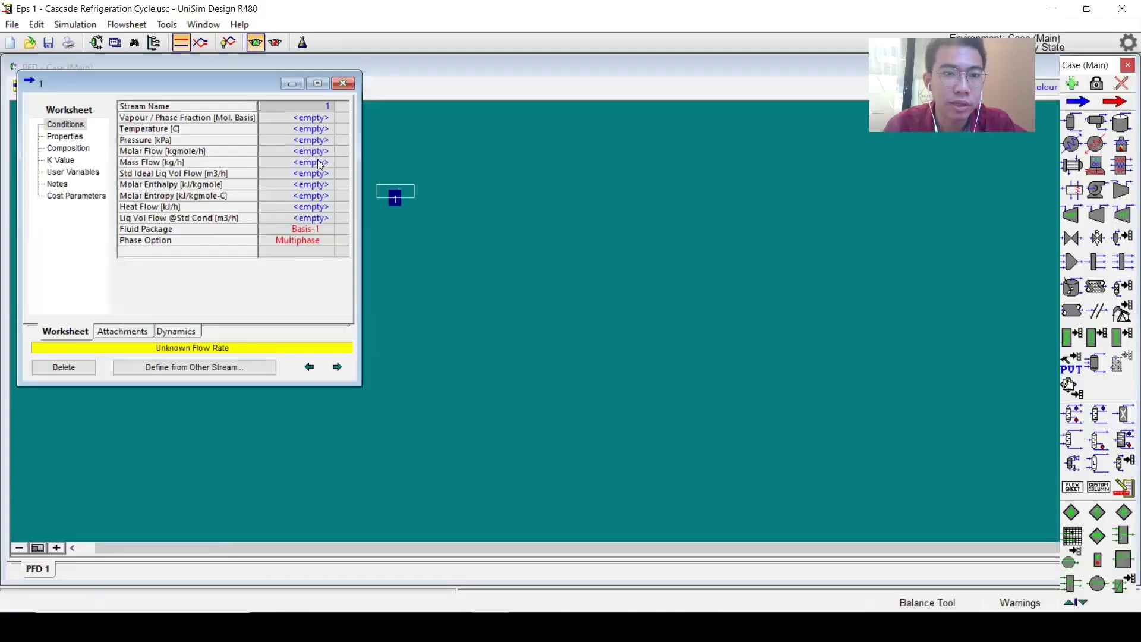
pyautogui.click(315, 162)
pyautogui.write('100')
pyautogui.press('Return')
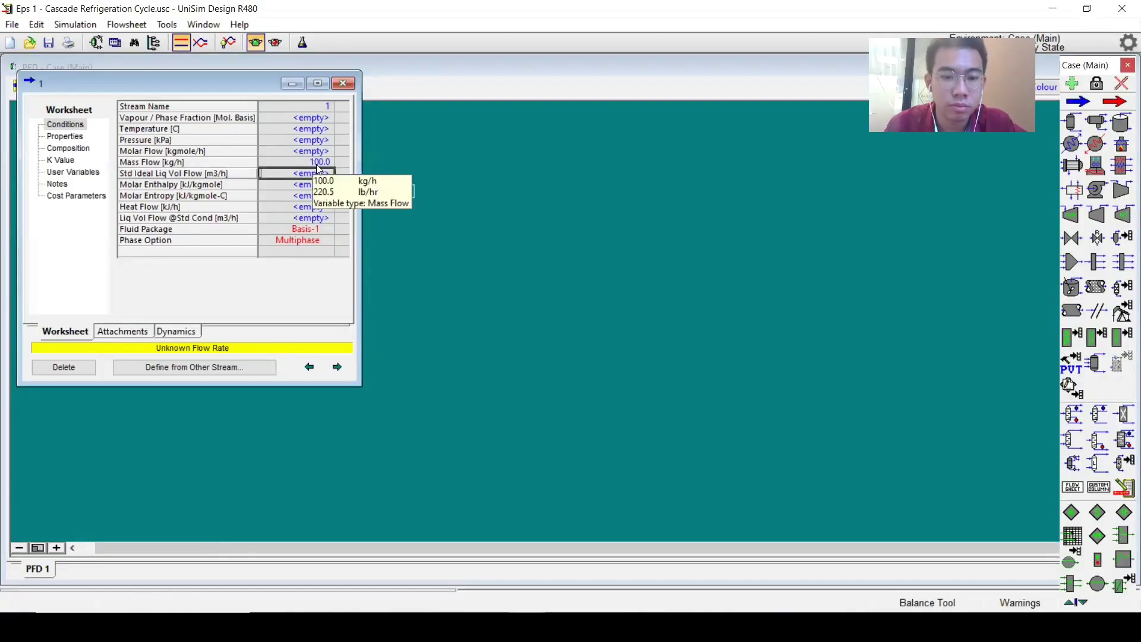
# - Give stream 1 a mass-fraction composition of 0.5 Ethane and 0.5 Propane
pyautogui.hotkey('alt', 'Tab')
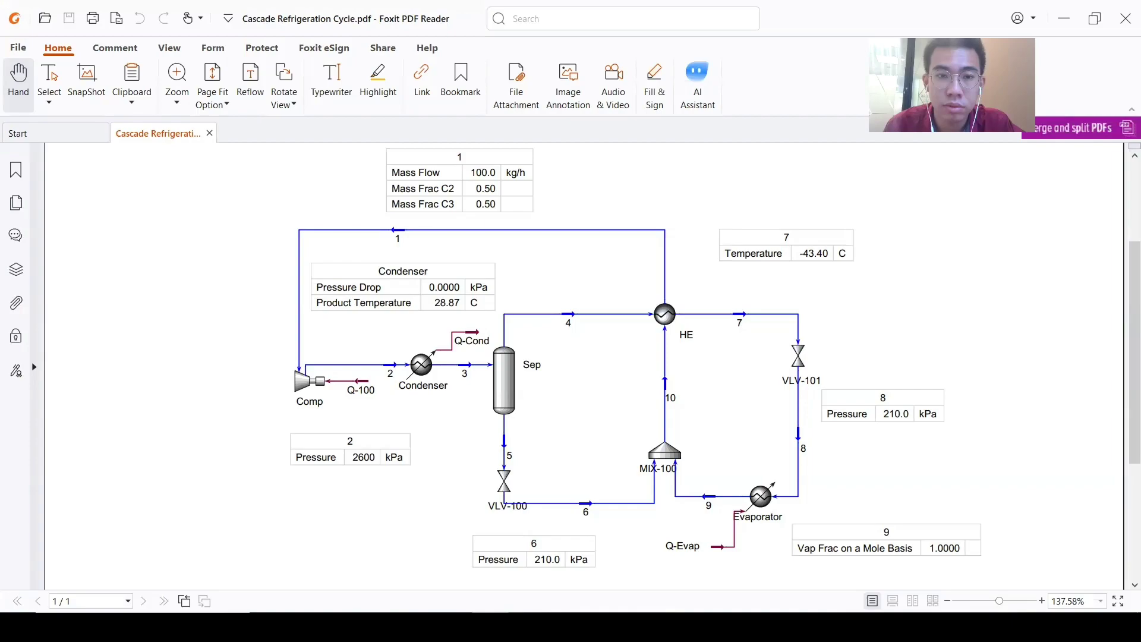
pyautogui.hotkey('alt', 'Tab')
pyautogui.click(68, 148)
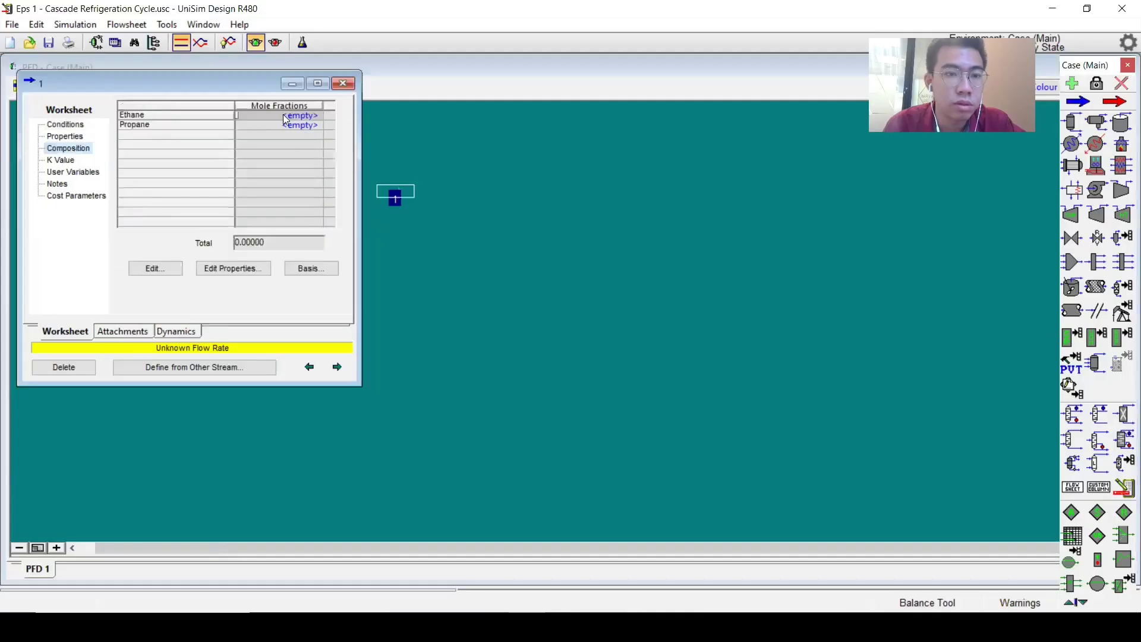
pyautogui.click(283, 114)
pyautogui.write('0')
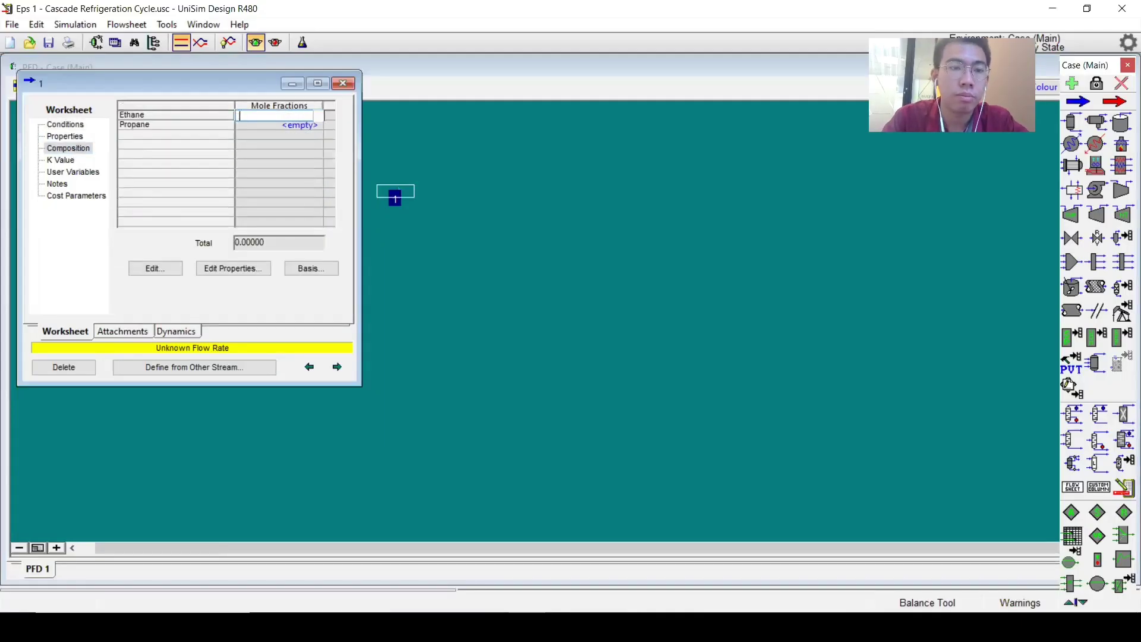
pyautogui.click(647, 246)
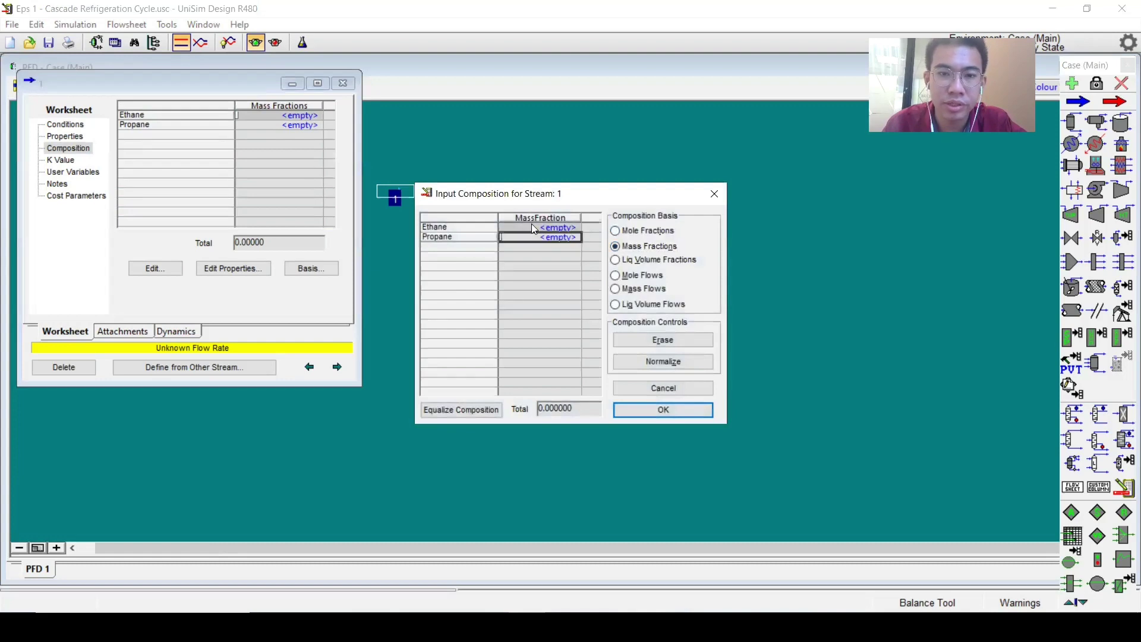
pyautogui.click(536, 227)
pyautogui.write('0.5')
pyautogui.press('Return')
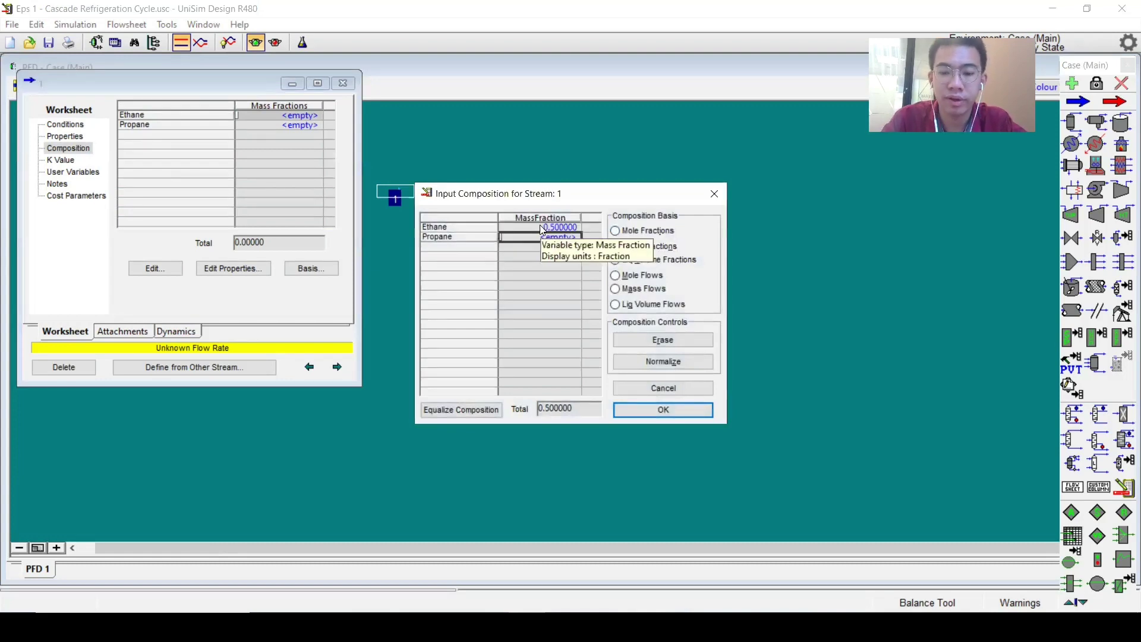
pyautogui.write('0.5')
pyautogui.press('Return')
pyautogui.click(651, 410)
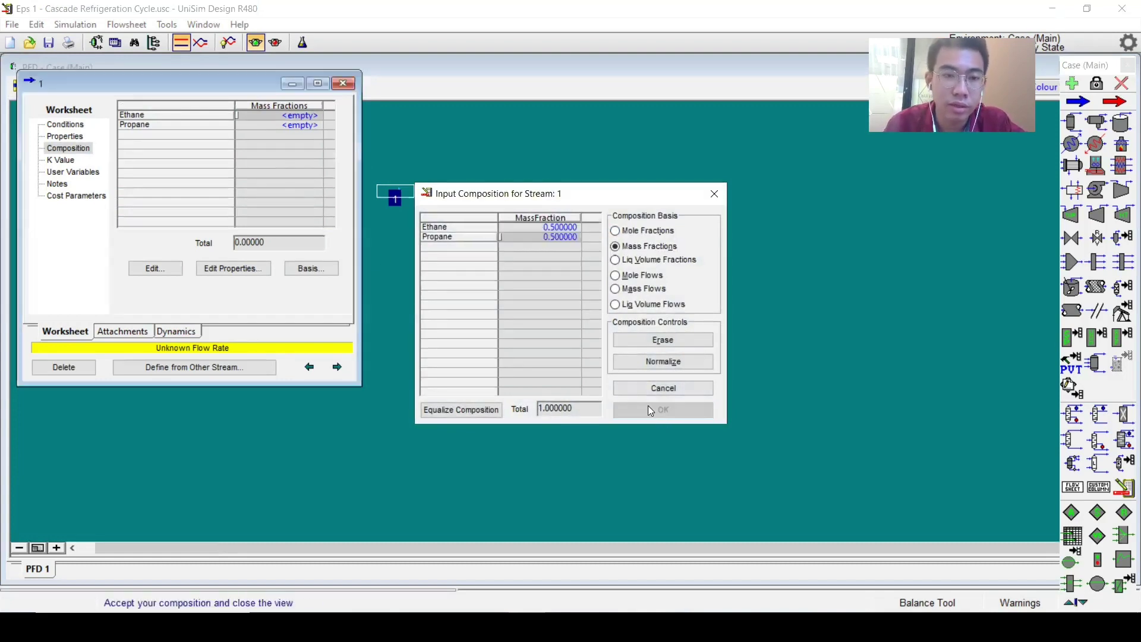
# - Set stream 1's pressure to 210 kPa and temperature to 80 °C
pyautogui.click(52, 126)
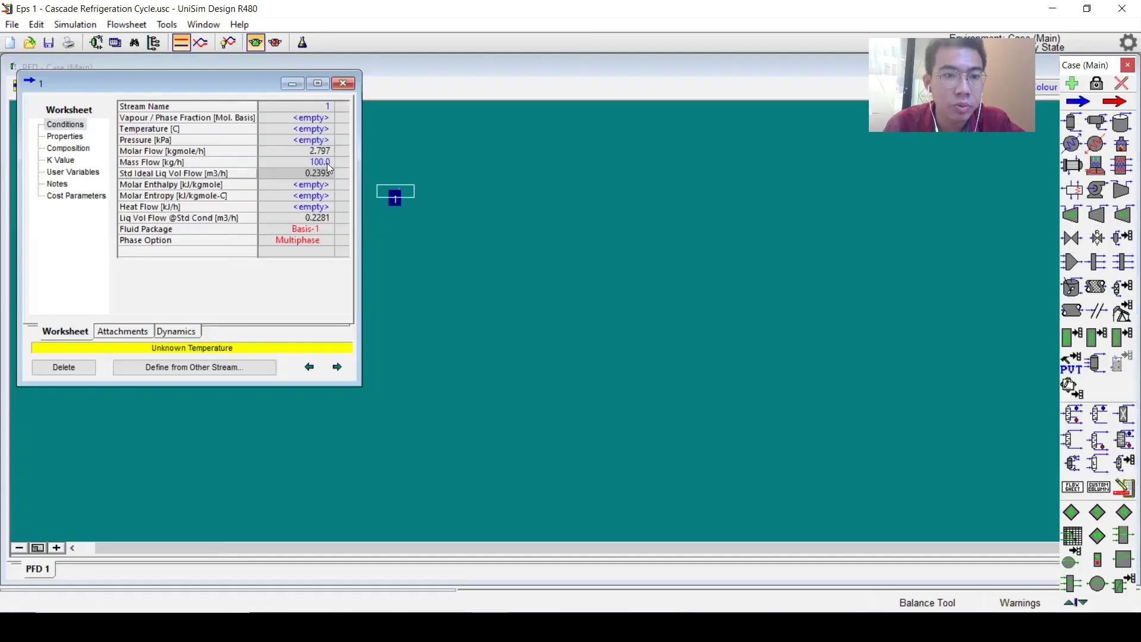
pyautogui.click(317, 132)
pyautogui.click(318, 141)
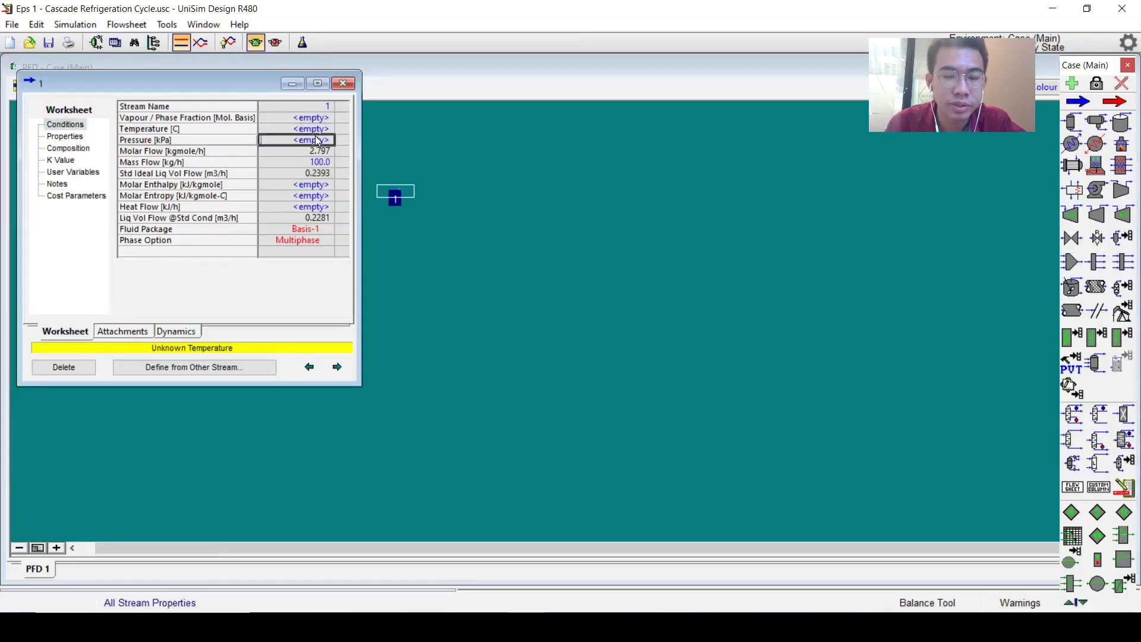
pyautogui.write('210')
pyautogui.press('Return')
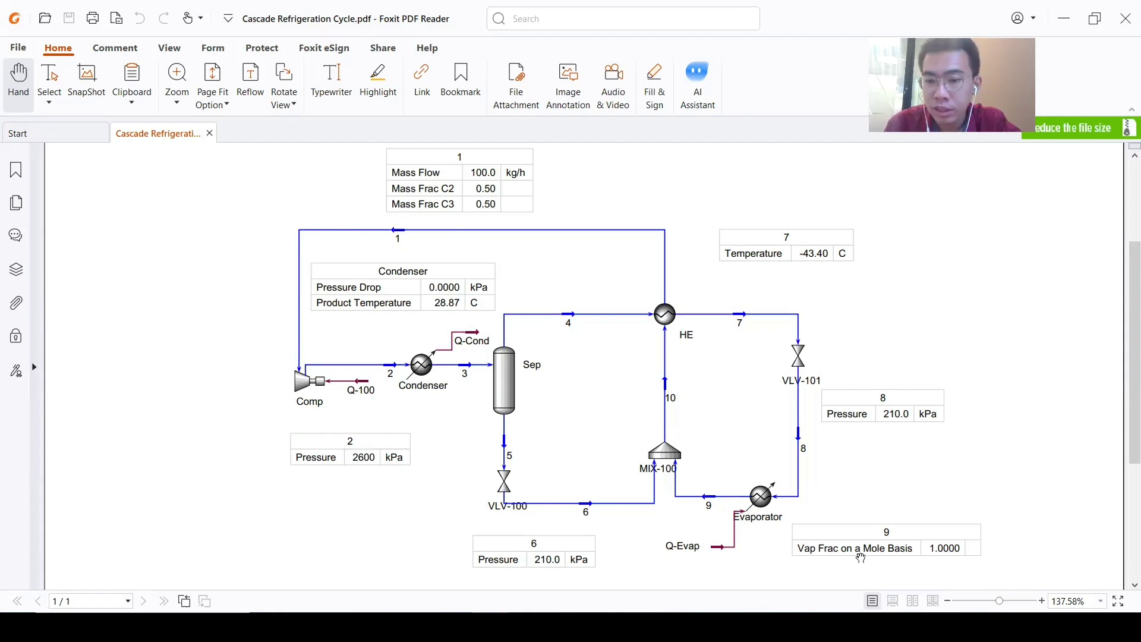
pyautogui.hotkey('alt', 'Tab')
pyautogui.click(297, 128)
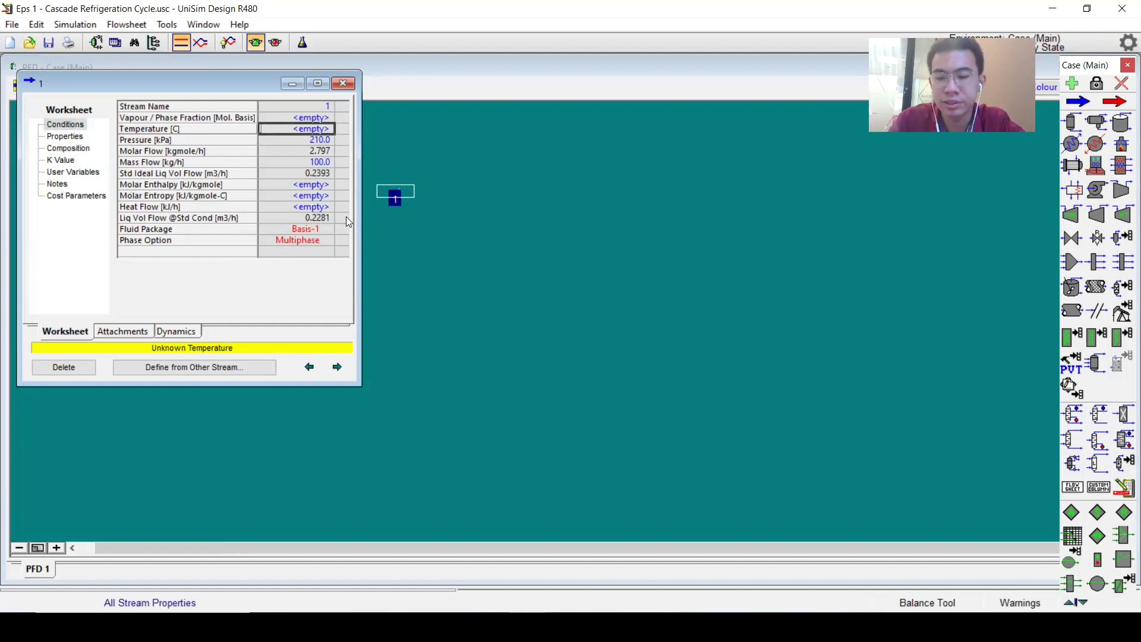
pyautogui.write('80')
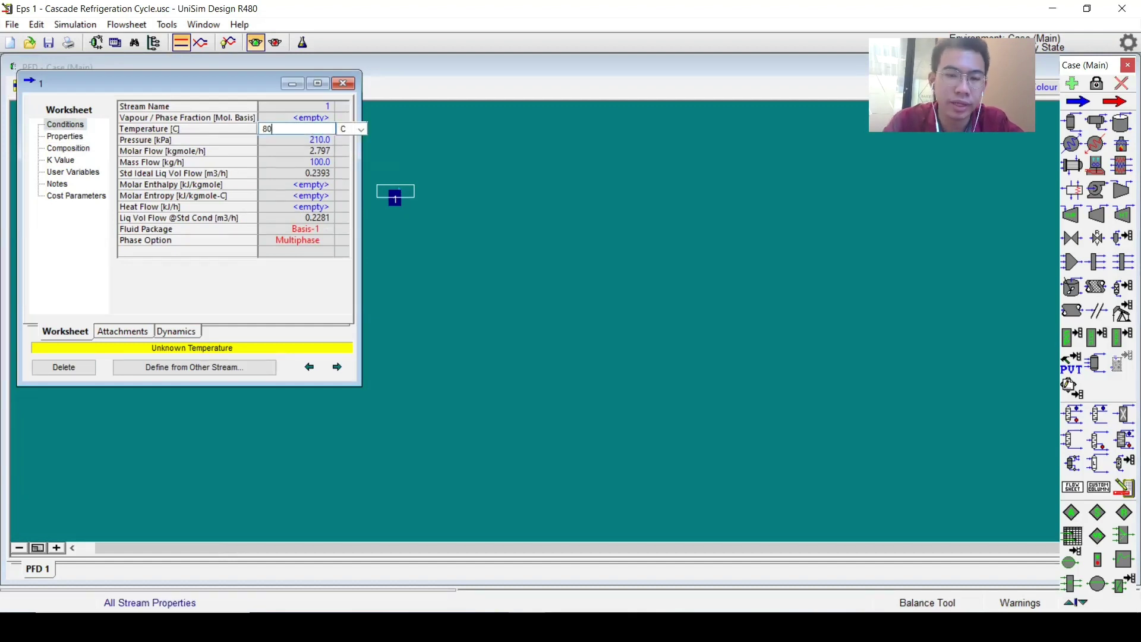
pyautogui.press('Return')
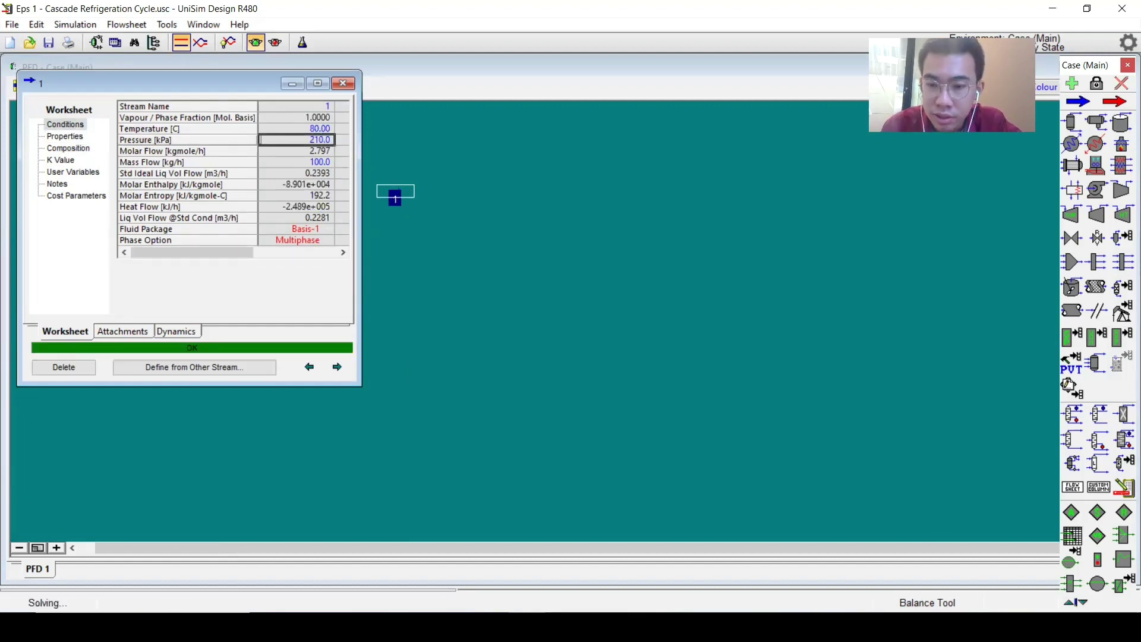
pyautogui.hotkey('alt', 'Tab')
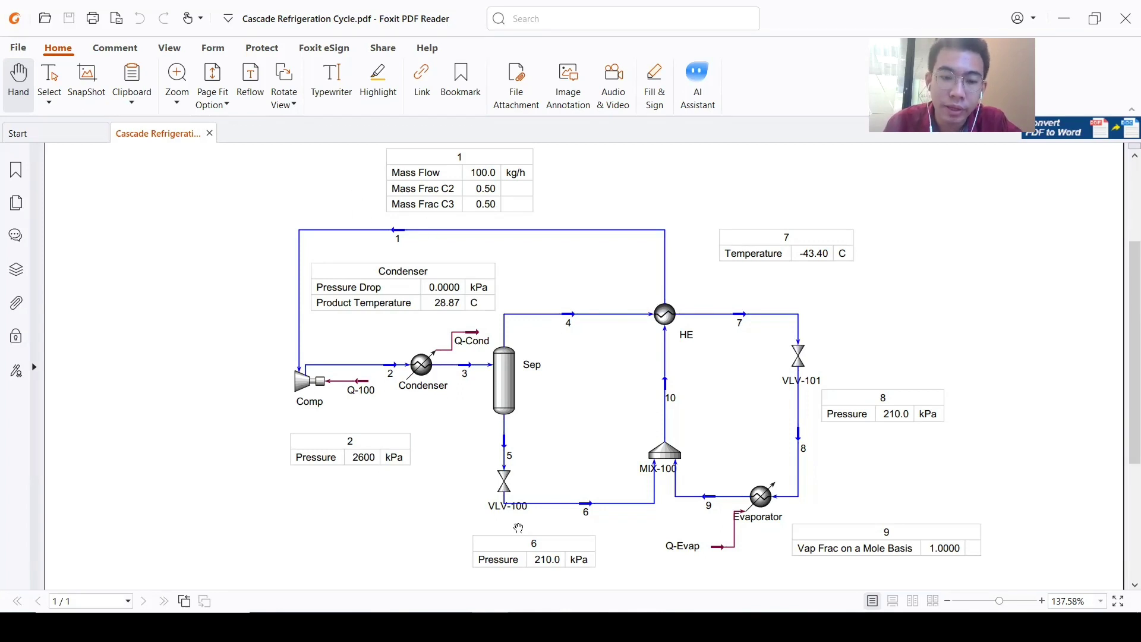
# - Place compressor K-100 below stream 1 and switch to attach mode
pyautogui.hotkey('alt', 'Tab')
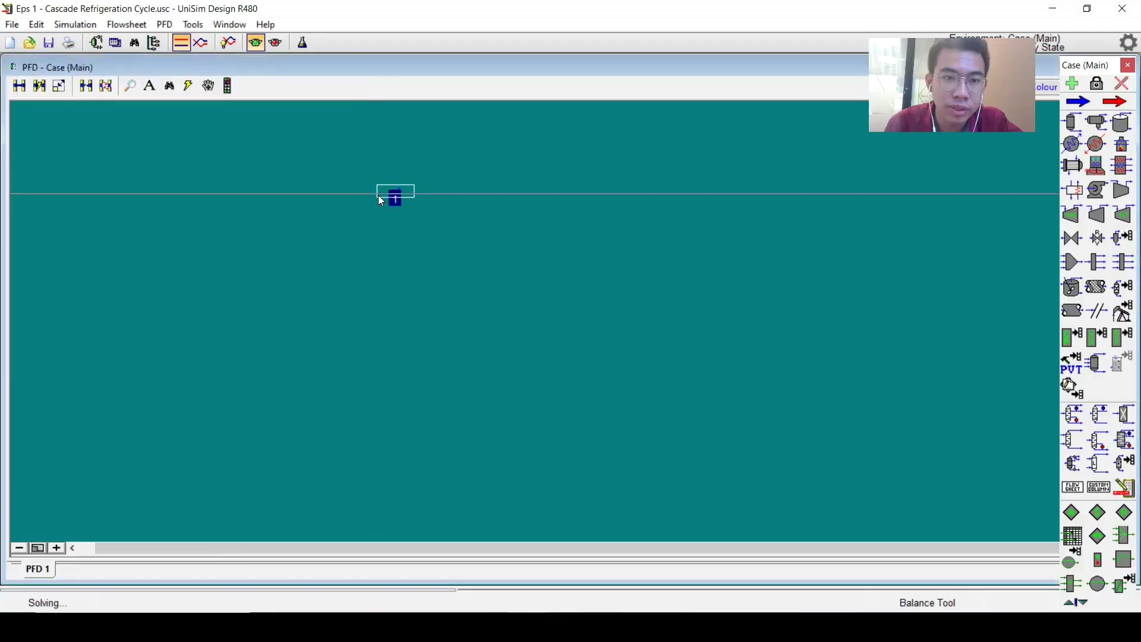
pyautogui.click(391, 187)
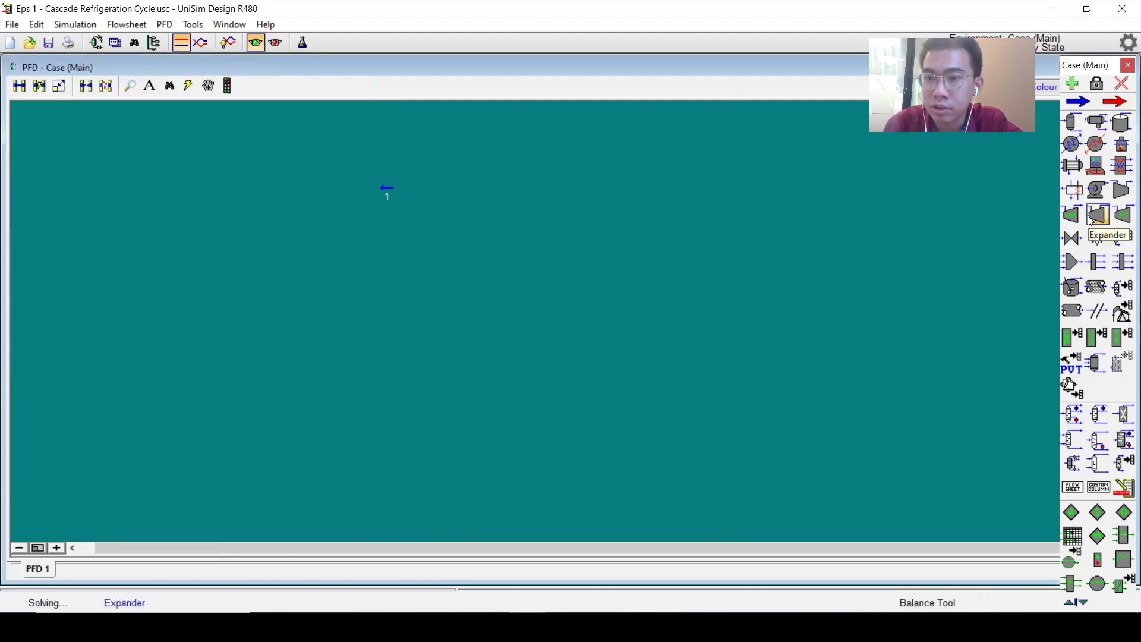
pyautogui.click(1121, 190)
pyautogui.click(342, 320)
pyautogui.press('ctrl')
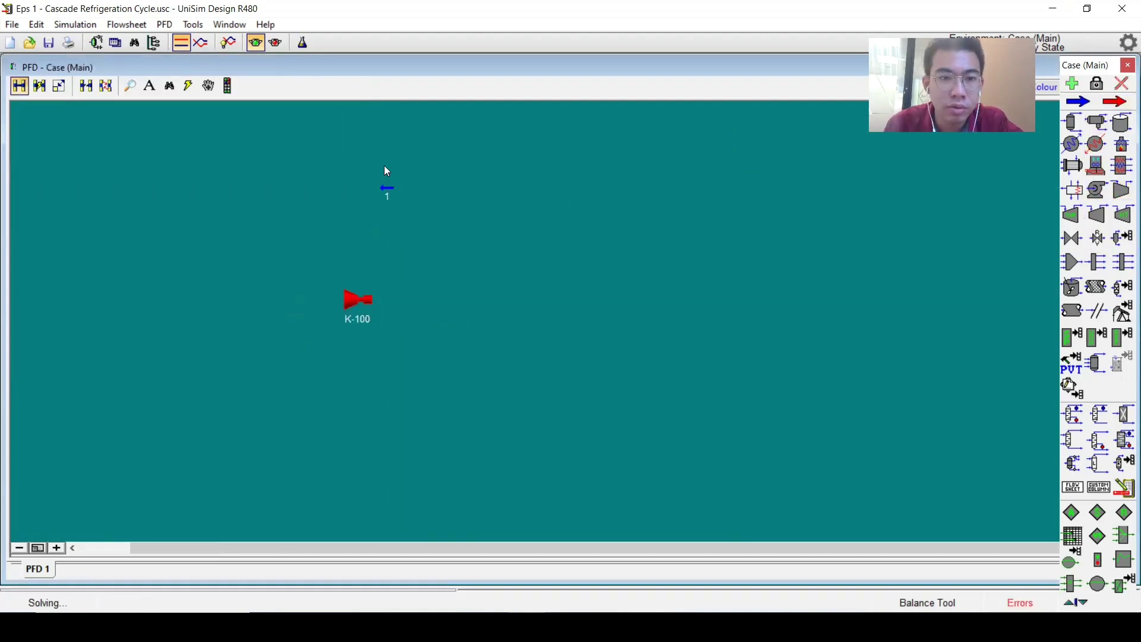
# - Connect stream 1 to K-100's inlet, name its outlet stream 2, and add energy stream Q-100
pyautogui.moveTo(319, 303); pyautogui.dragTo(356, 295)
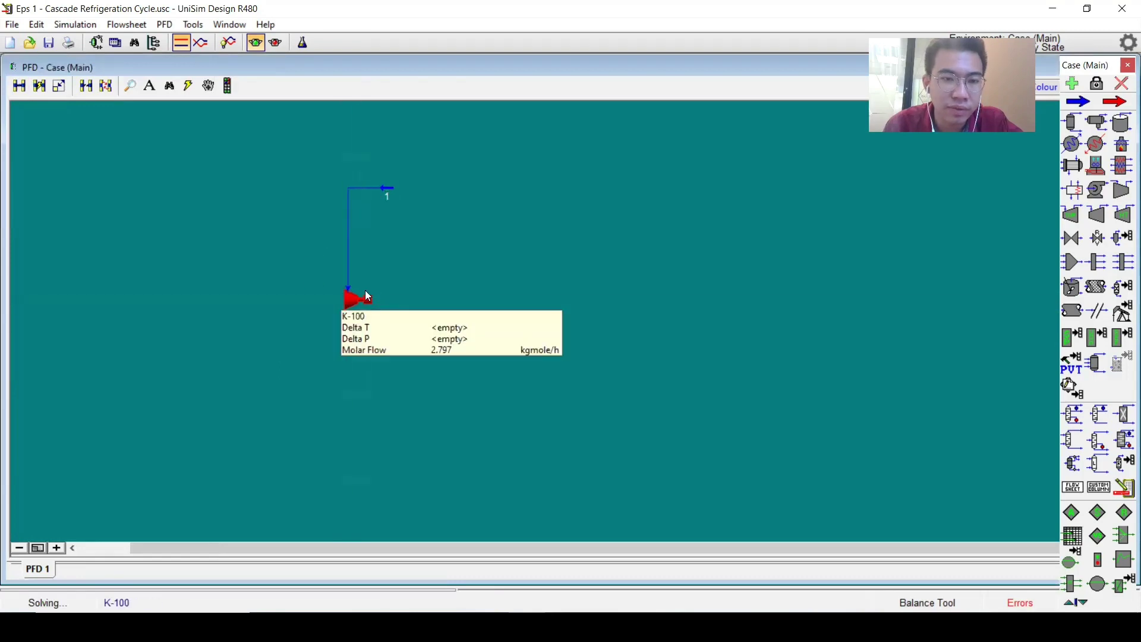
pyautogui.doubleClick(357, 296)
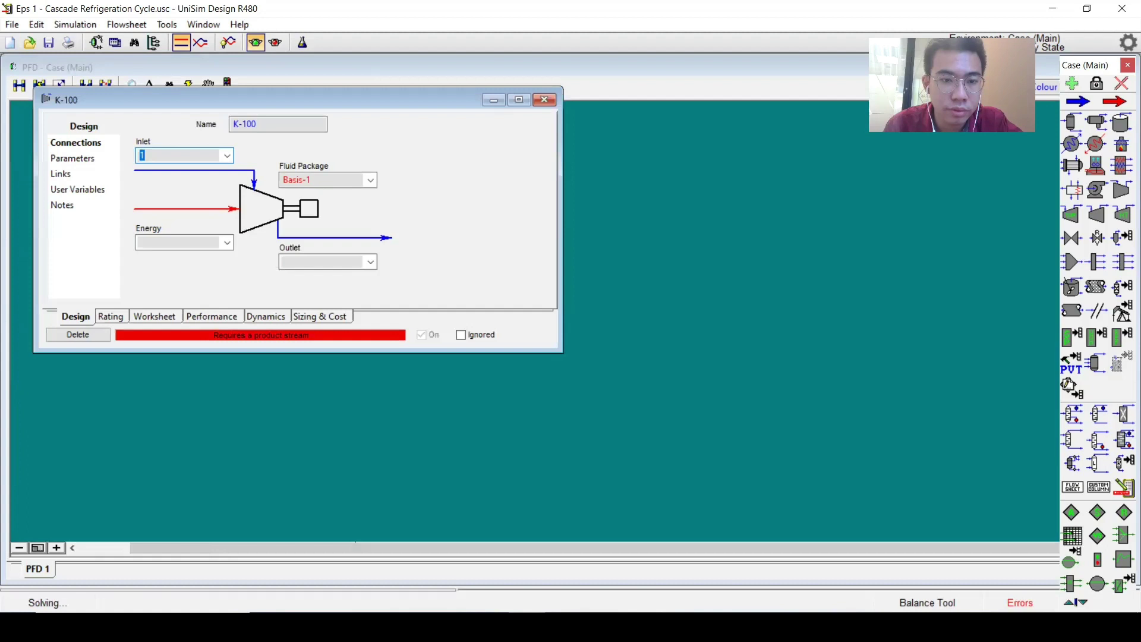
pyautogui.click(309, 262)
pyautogui.write('2')
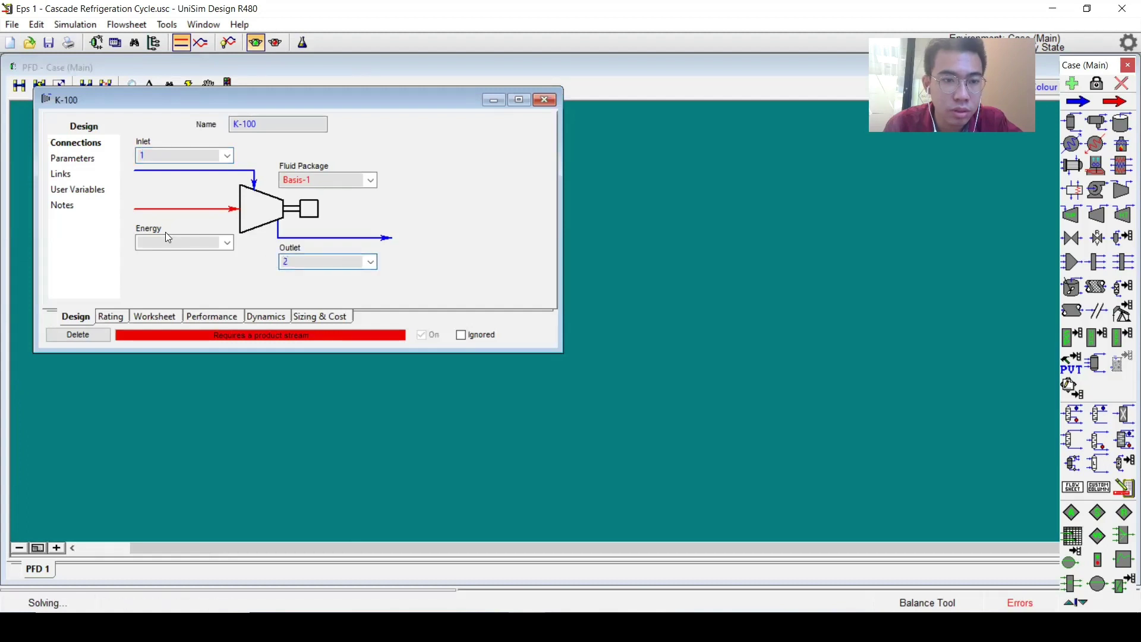
pyautogui.hotkey('alt', 'Tab')
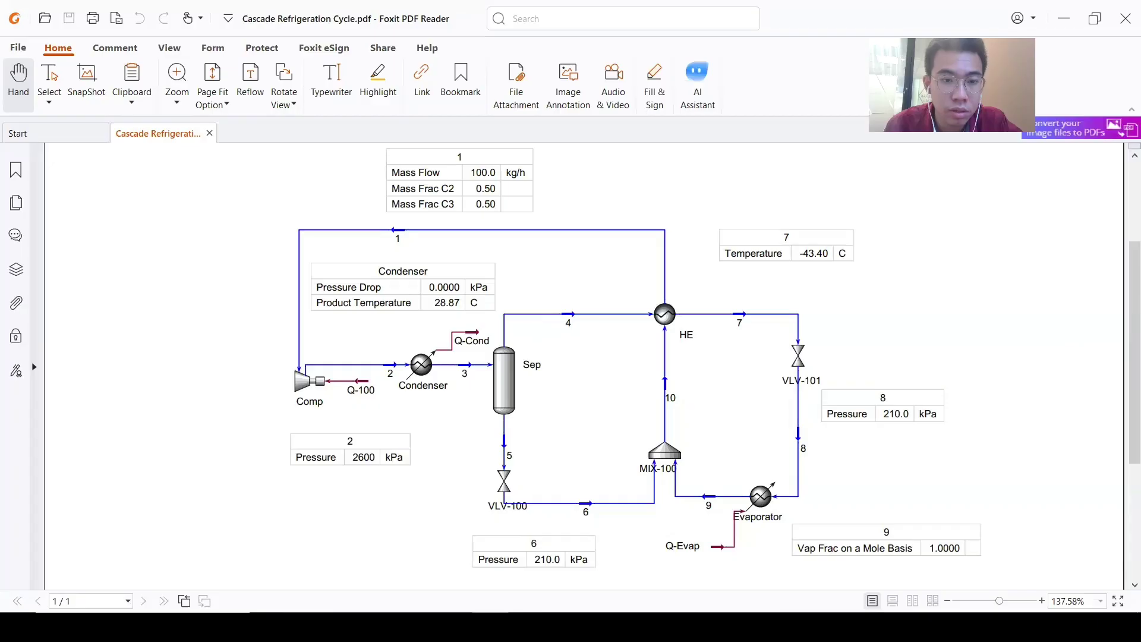
pyautogui.hotkey('alt', 'Tab')
pyautogui.click(546, 98)
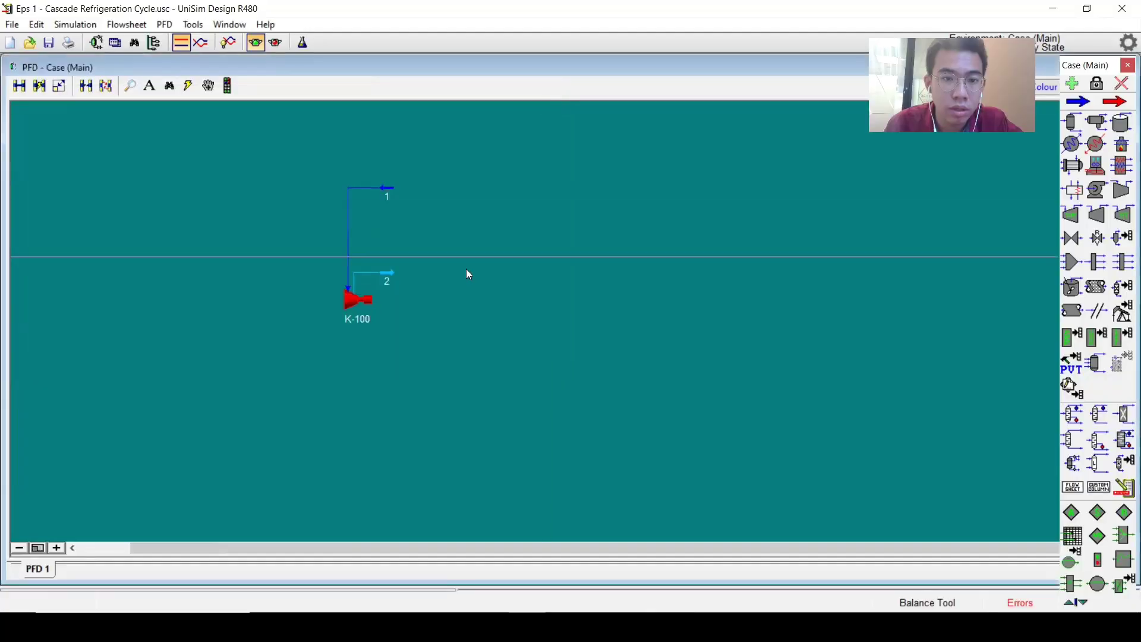
pyautogui.moveTo(375, 303); pyautogui.dragTo(404, 304)
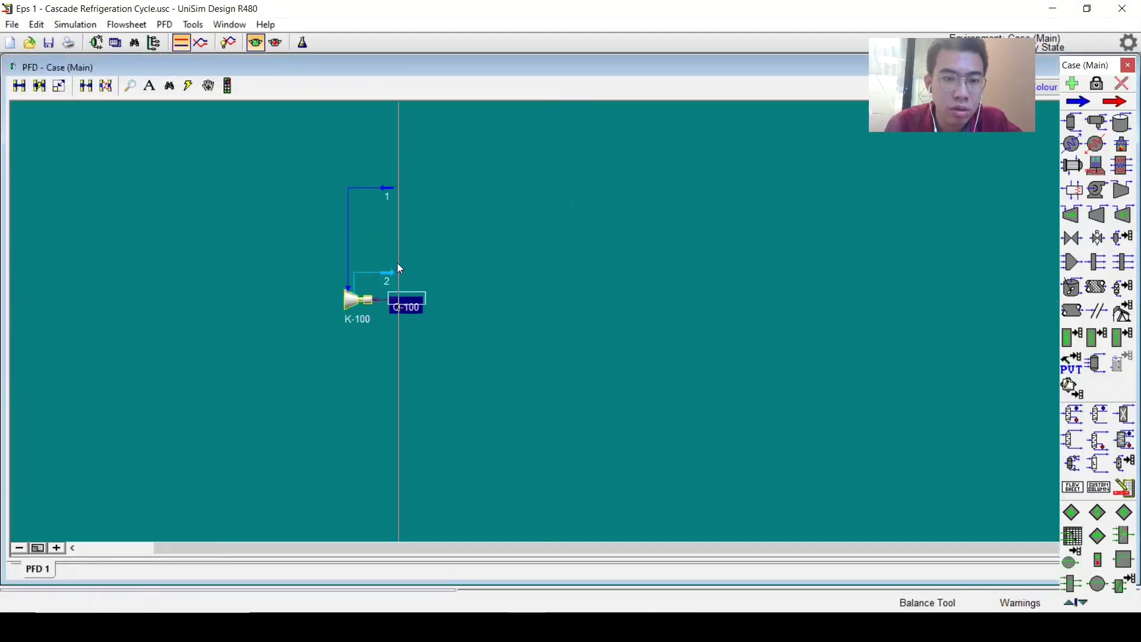
# - Set compressor outlet stream 2's pressure to 2600 kPa
pyautogui.doubleClick(356, 301)
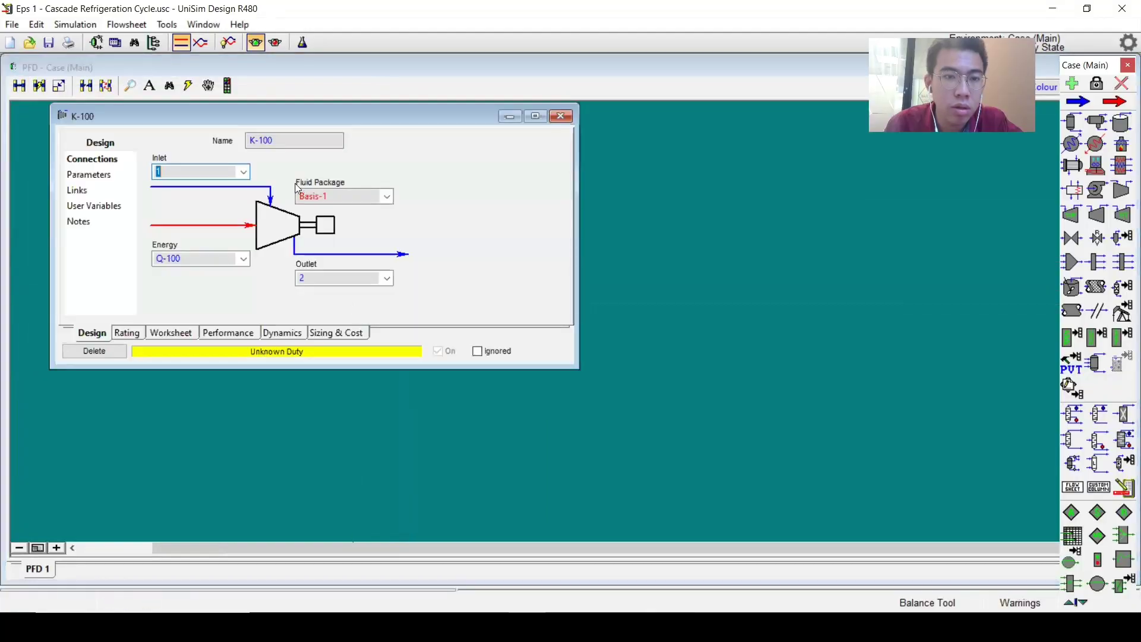
pyautogui.click(193, 331)
pyautogui.click(366, 180)
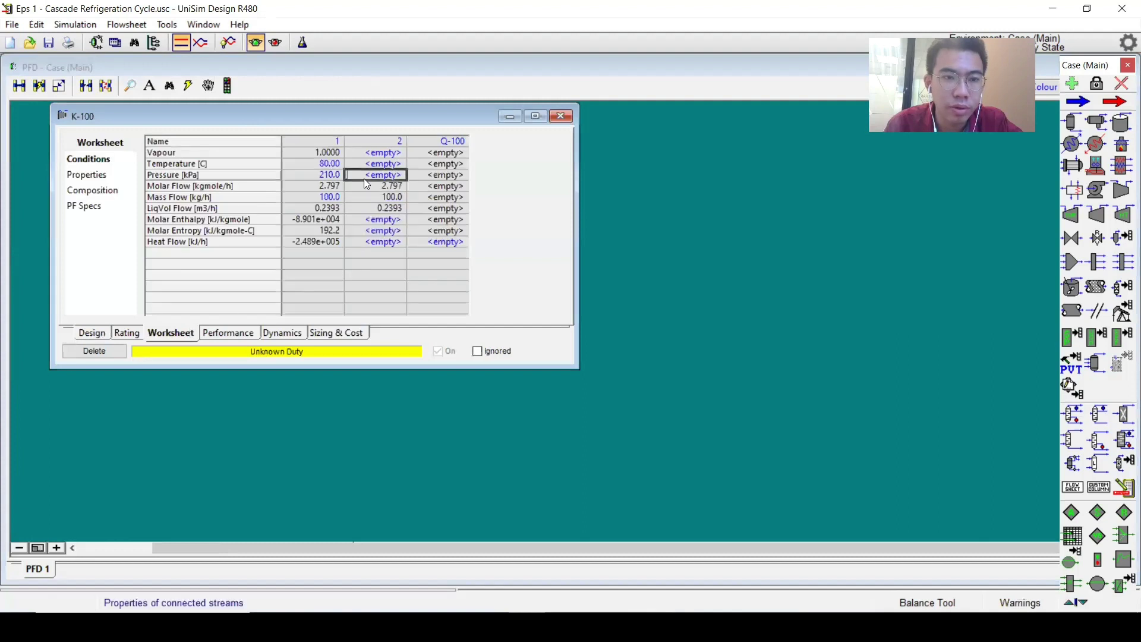
pyautogui.write('2600')
pyautogui.press('Return')
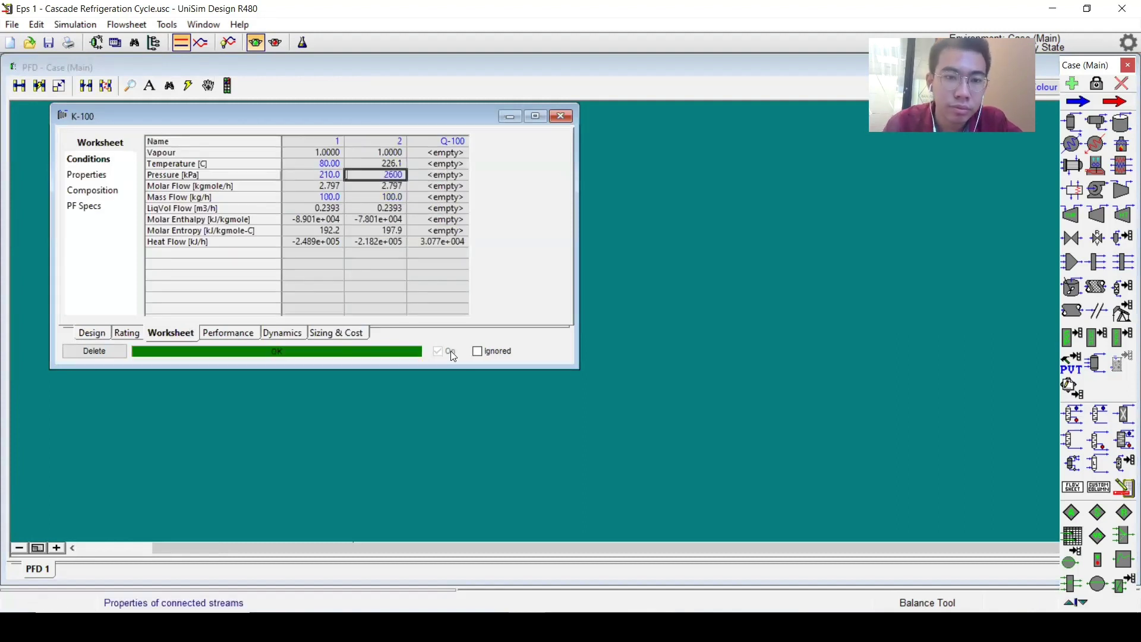
pyautogui.hotkey('alt', 'Tab')
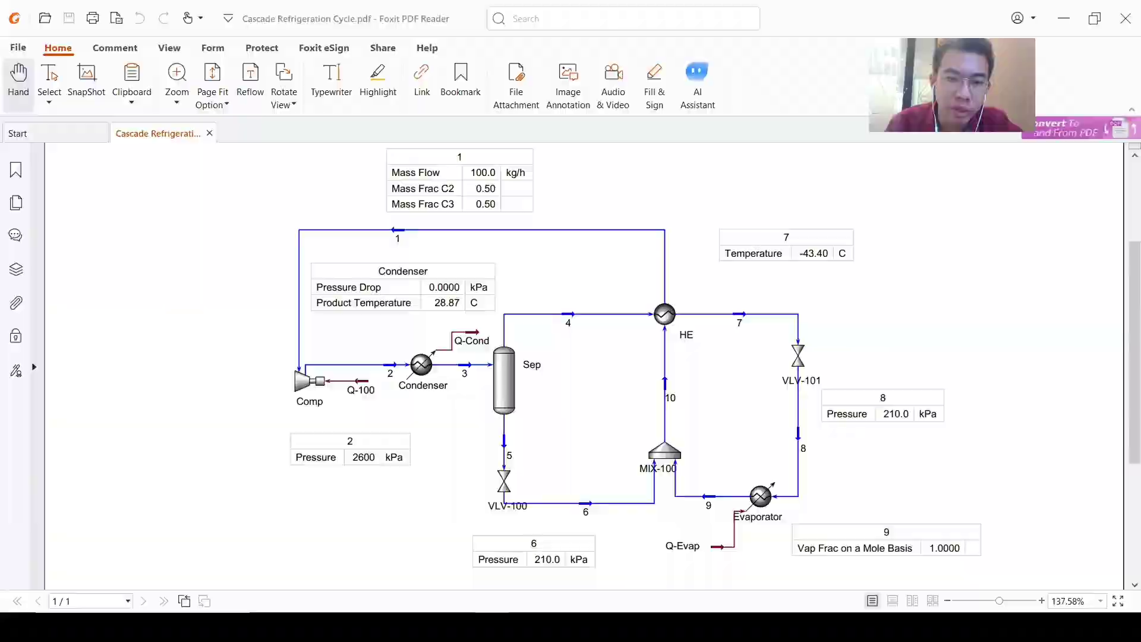
pyautogui.hotkey('alt', 'Tab')
# - Add cooler E-100 right of the compressor, fed by stream 2
pyautogui.click(568, 116)
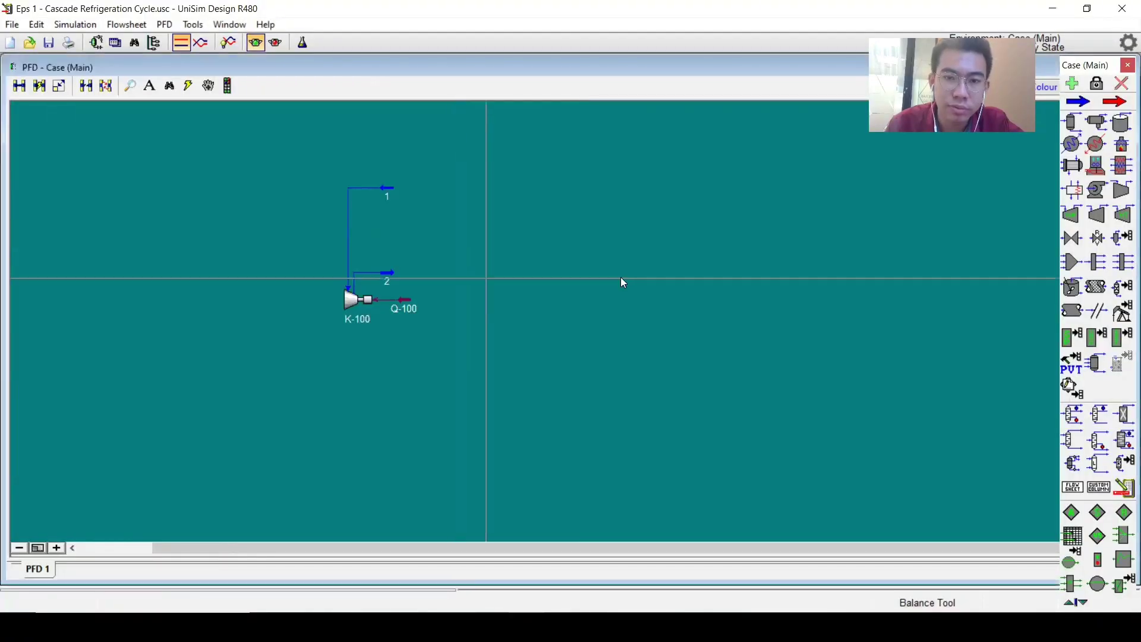
pyautogui.click(1071, 143)
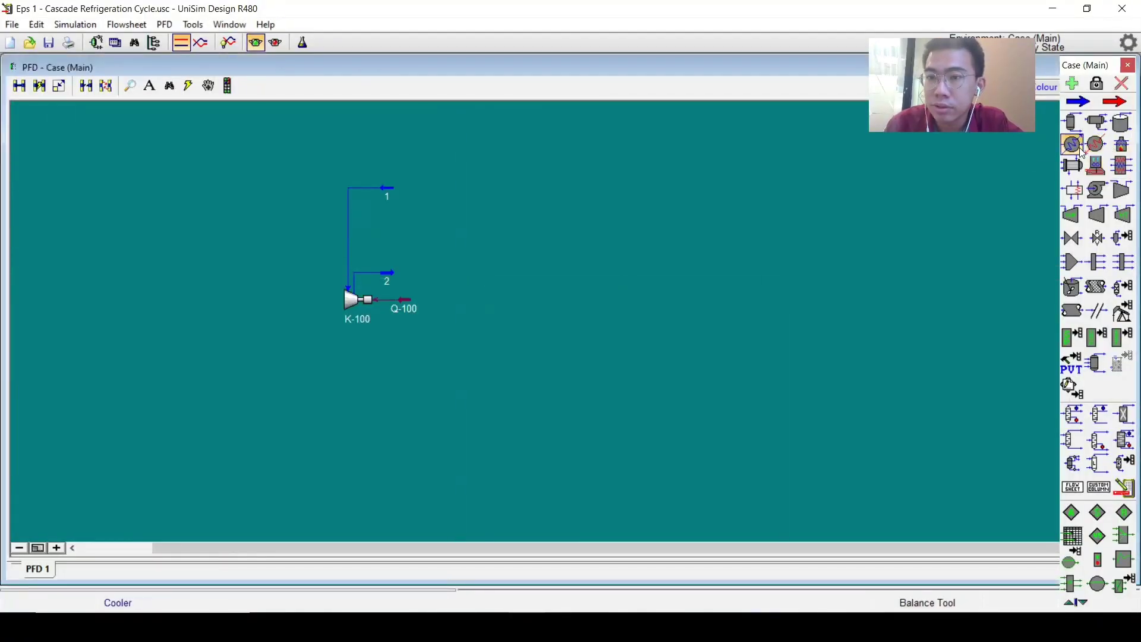
pyautogui.click(448, 289)
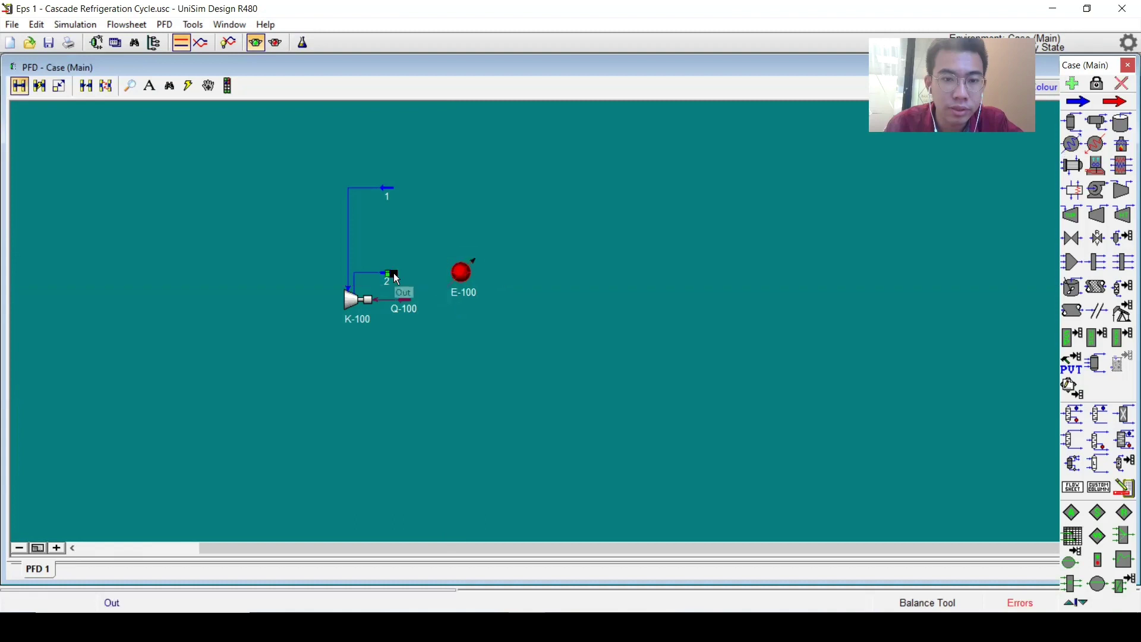
pyautogui.moveTo(389, 273); pyautogui.dragTo(474, 278)
pyautogui.doubleClick(467, 273)
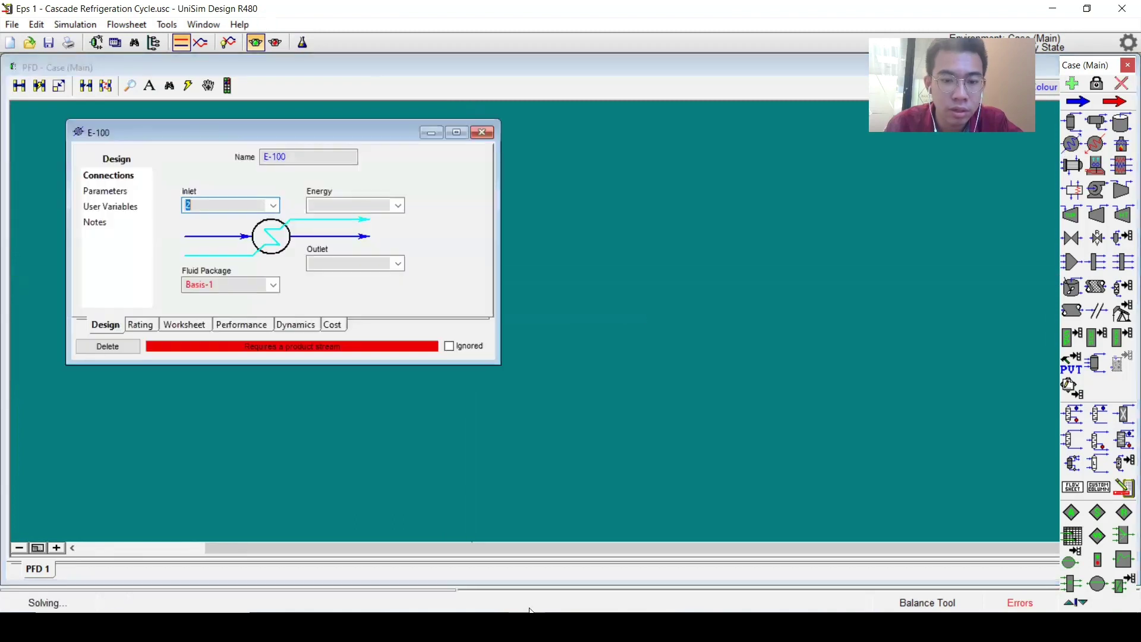
# - Name the cooler Condenser, with energy stream Q-Cond and outlet stream 3
pyautogui.hotkey('alt', 'Tab')
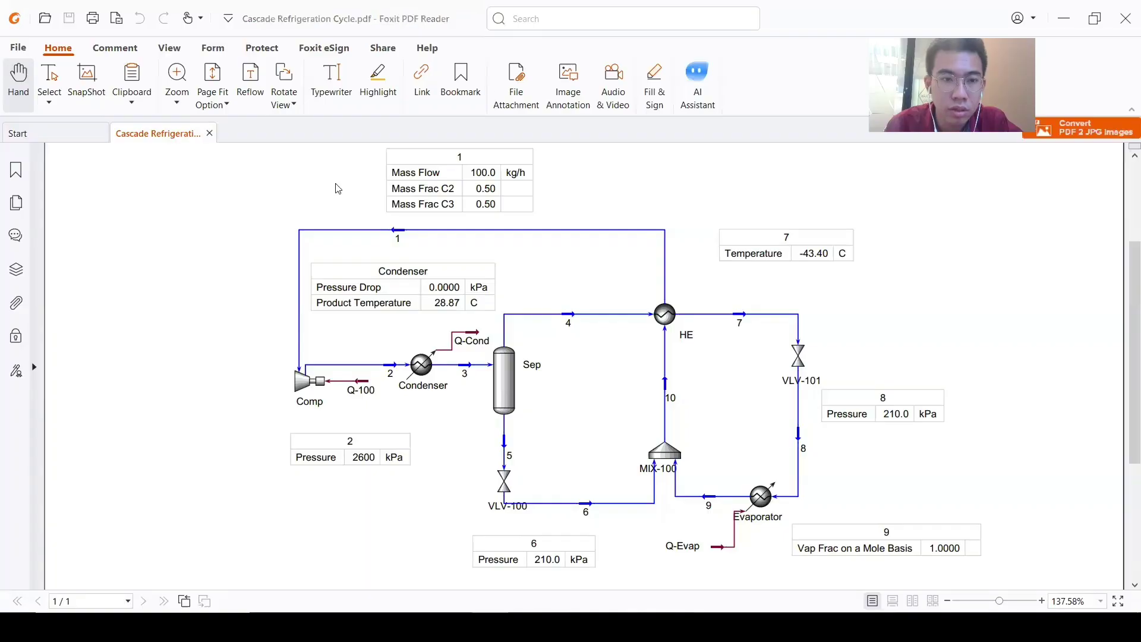
pyautogui.hotkey('alt', 'Tab')
pyautogui.write('Q')
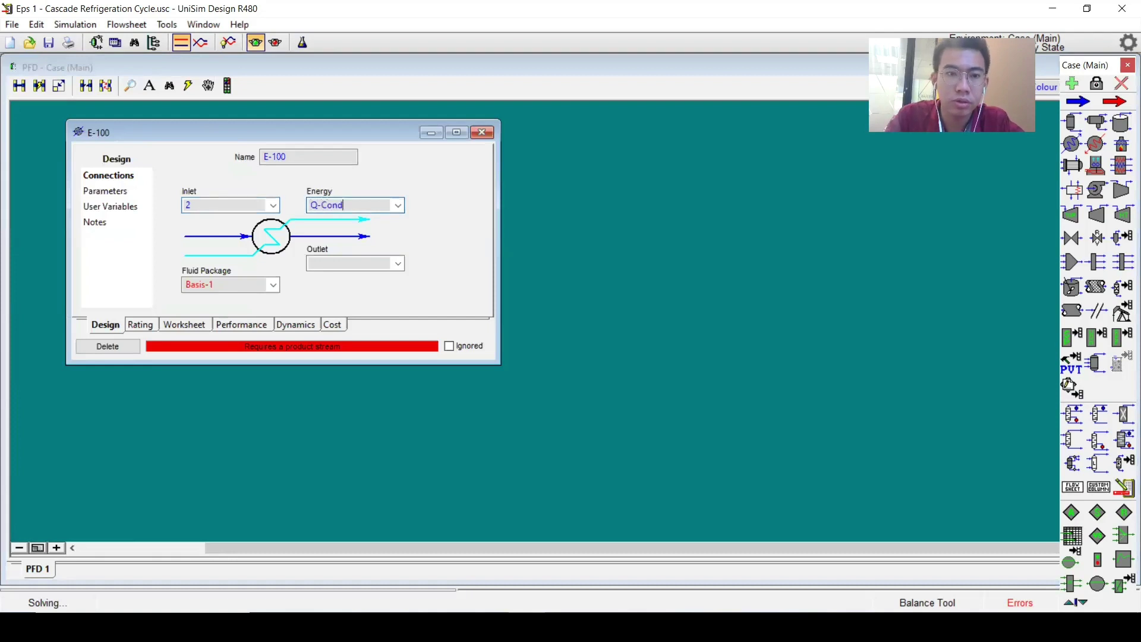
pyautogui.press('Return')
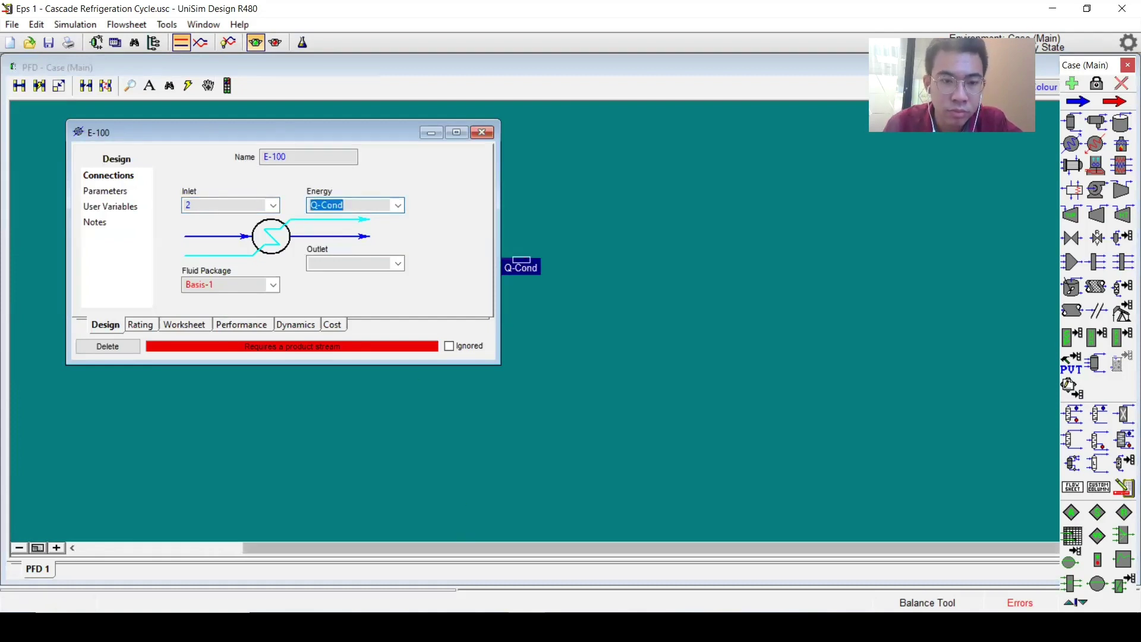
pyautogui.hotkey('alt', 'Tab')
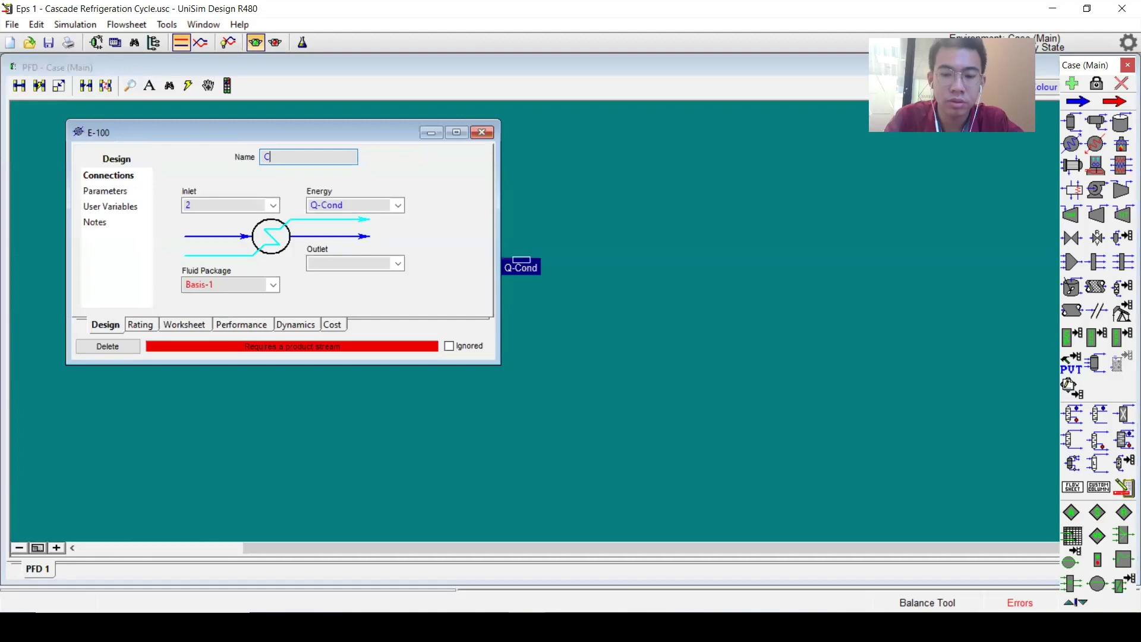
pyautogui.press('Return')
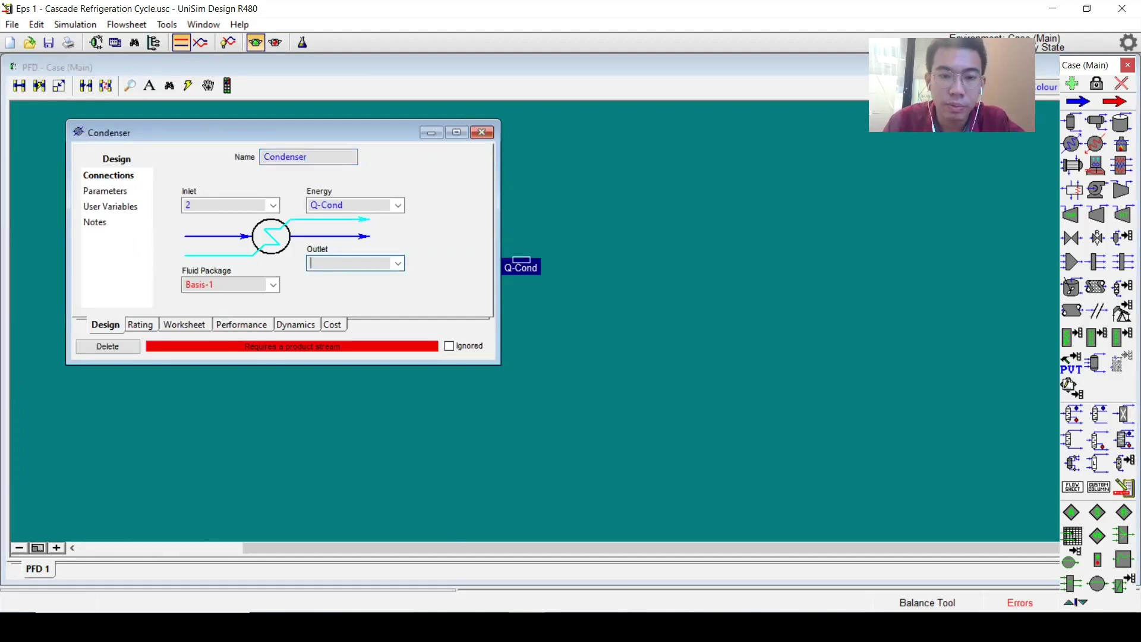
pyautogui.hotkey('alt', 'Tab')
pyautogui.write('3')
pyautogui.press('Return')
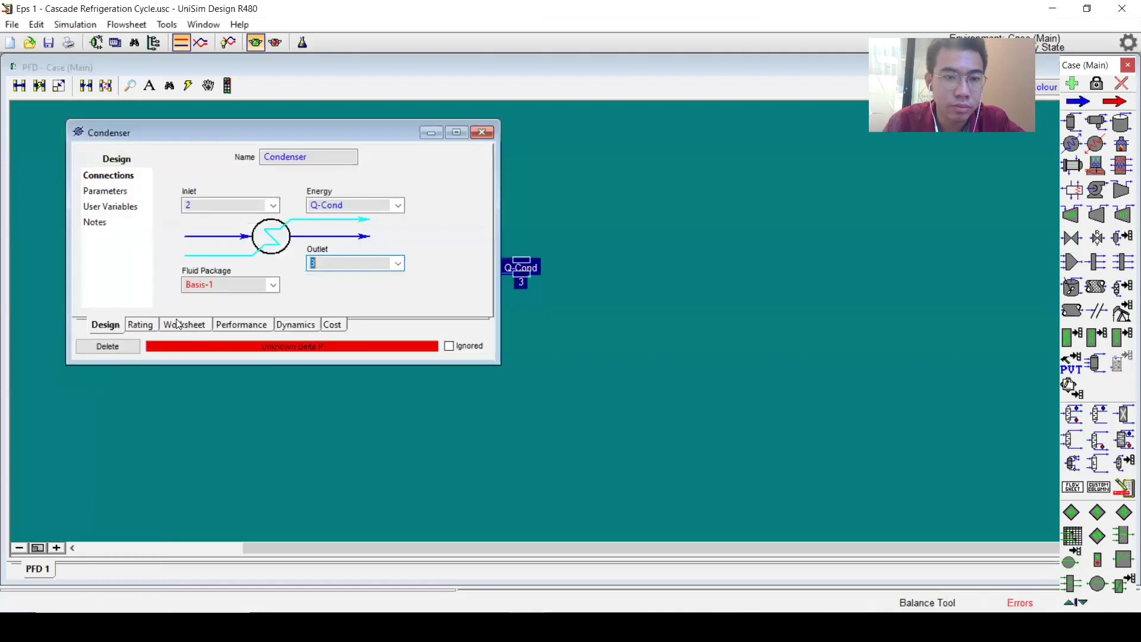
# - Give the condenser a pressure drop of 0
pyautogui.click(98, 191)
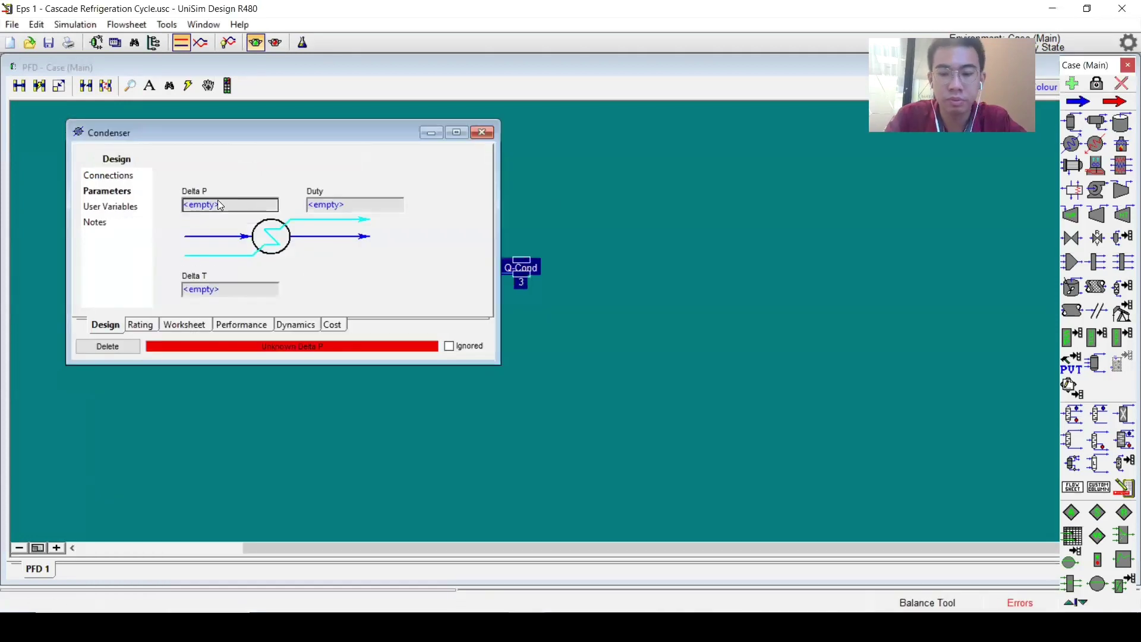
pyautogui.click(220, 205)
pyautogui.write('0')
pyautogui.press('Return')
# - Set condenser outlet stream 3's temperature to 28.87 °C
pyautogui.click(184, 325)
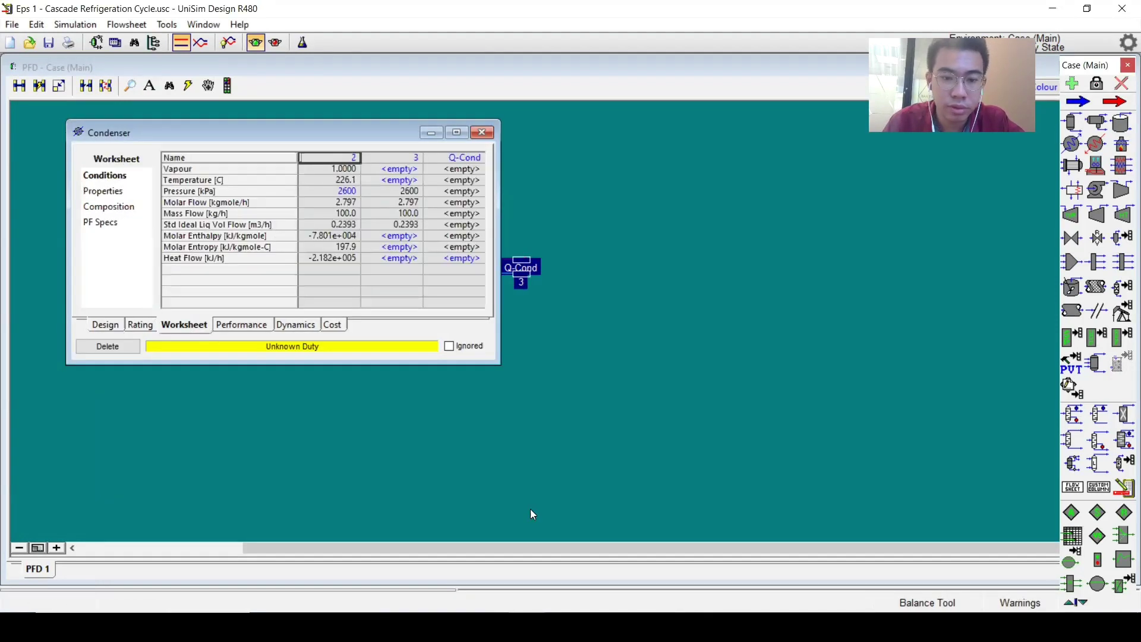
pyautogui.hotkey('alt', 'Tab')
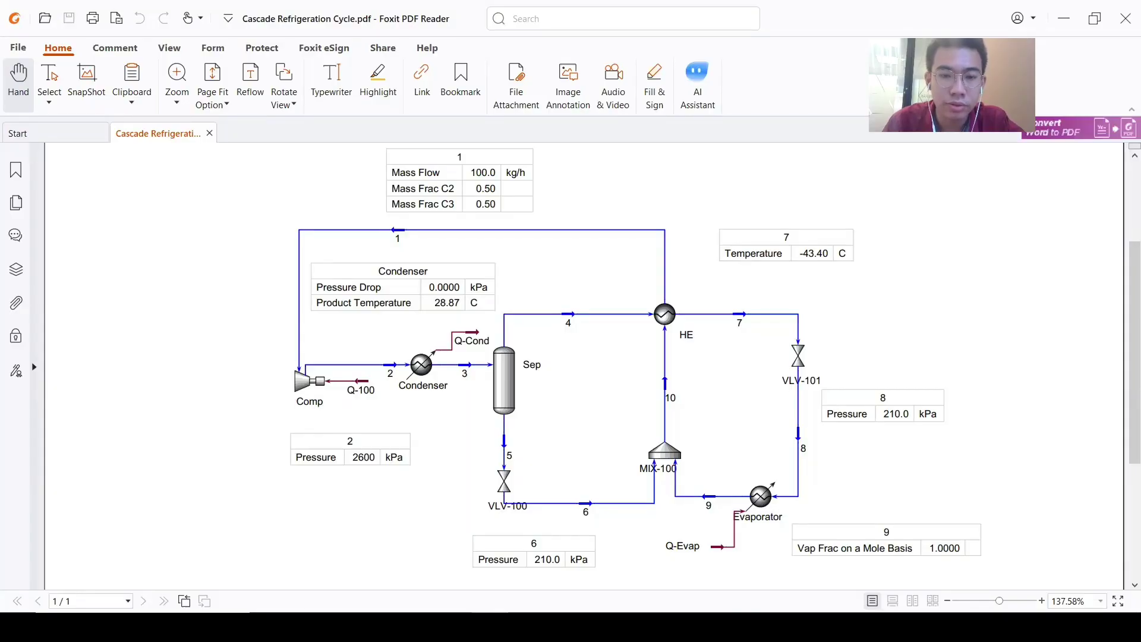
pyautogui.hotkey('alt', 'Tab')
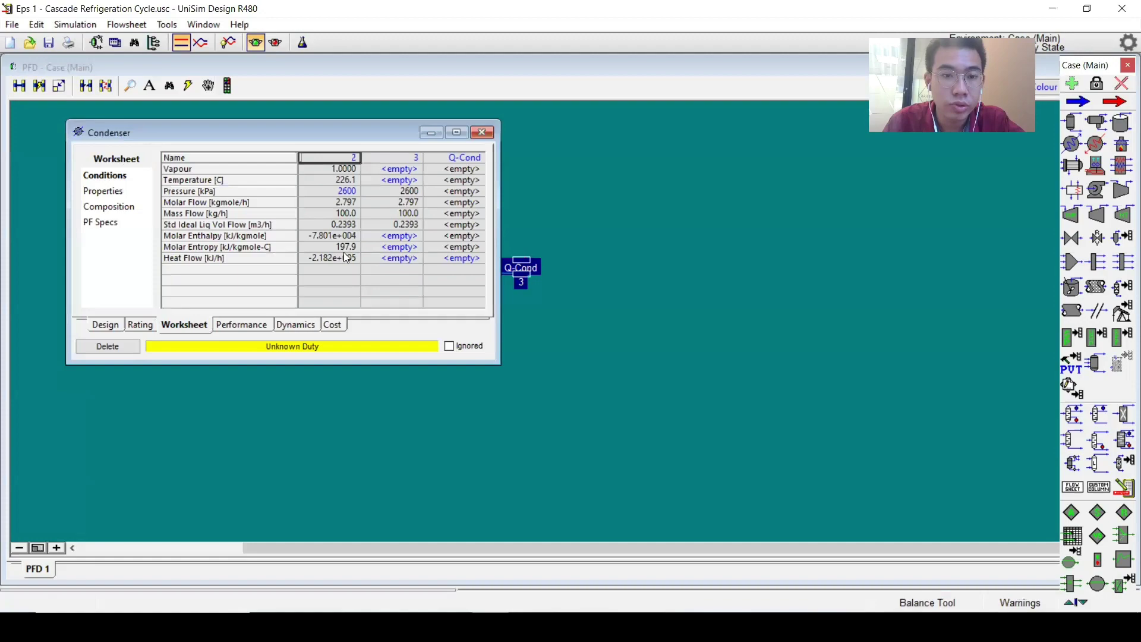
pyautogui.click(393, 180)
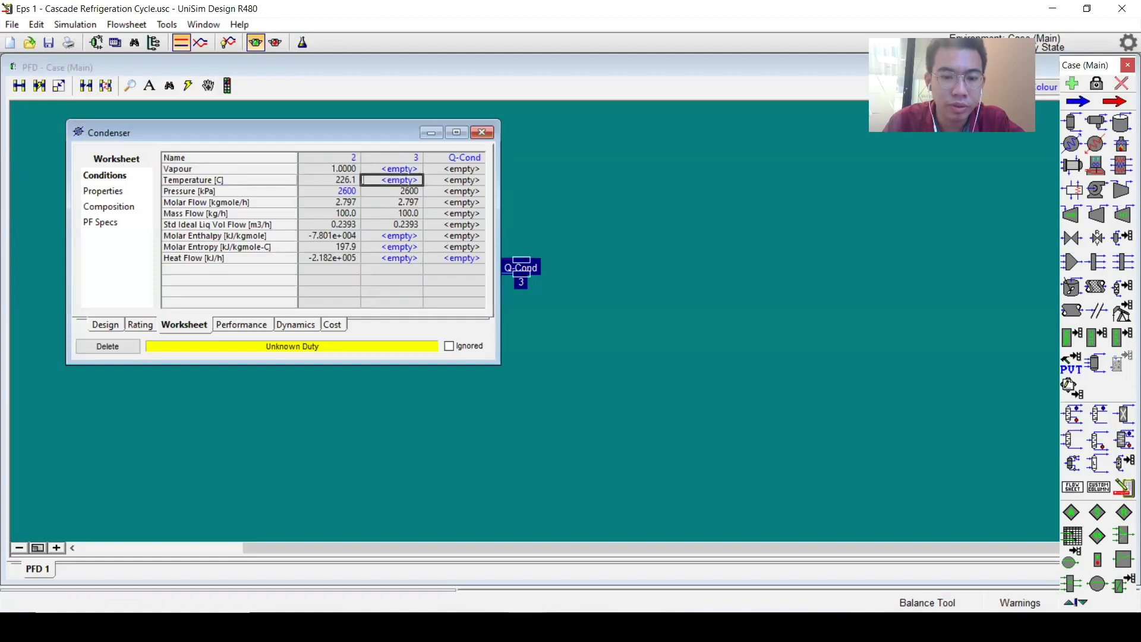
pyautogui.hotkey('alt', 'Tab')
pyautogui.hotkey('alt', 'Tab')
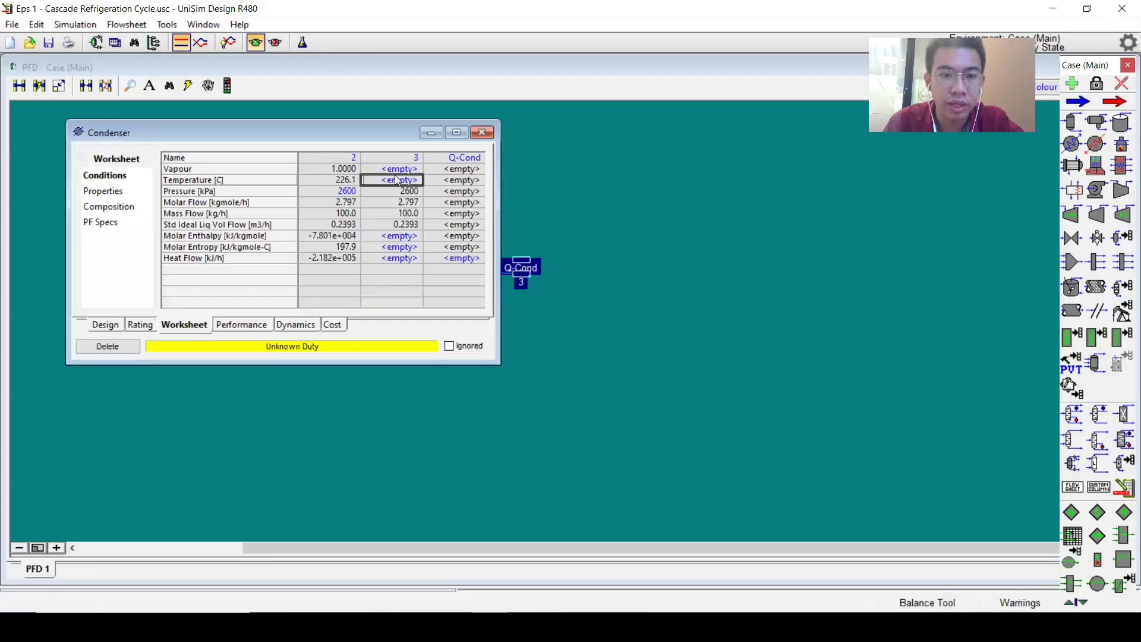
pyautogui.write('2')
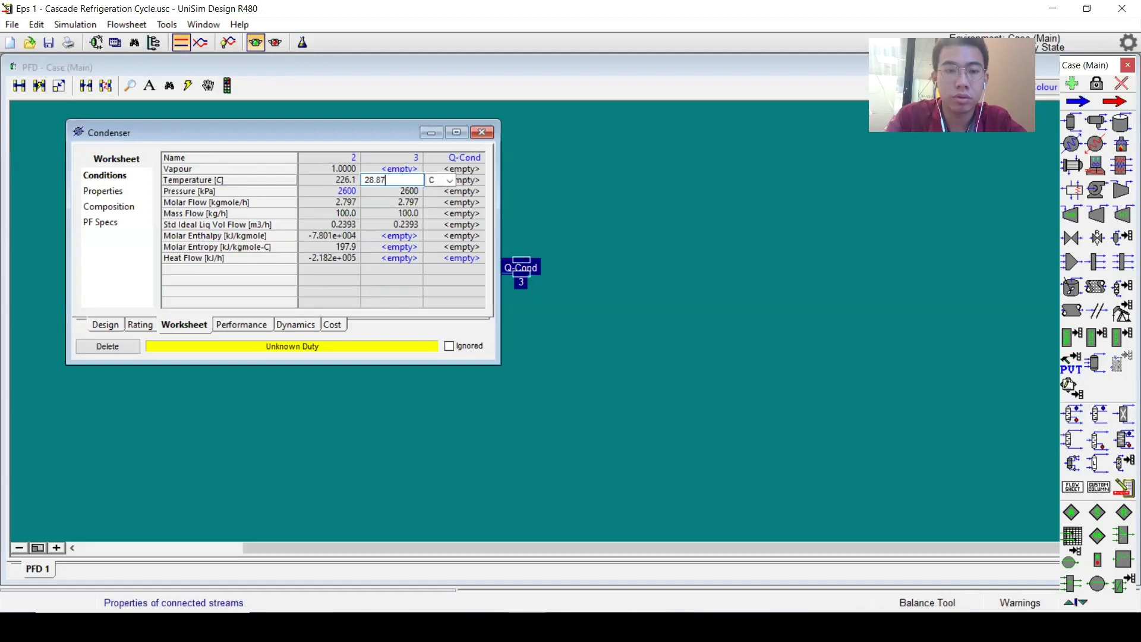
pyautogui.write('8.87')
pyautogui.press('Return')
pyautogui.click(481, 132)
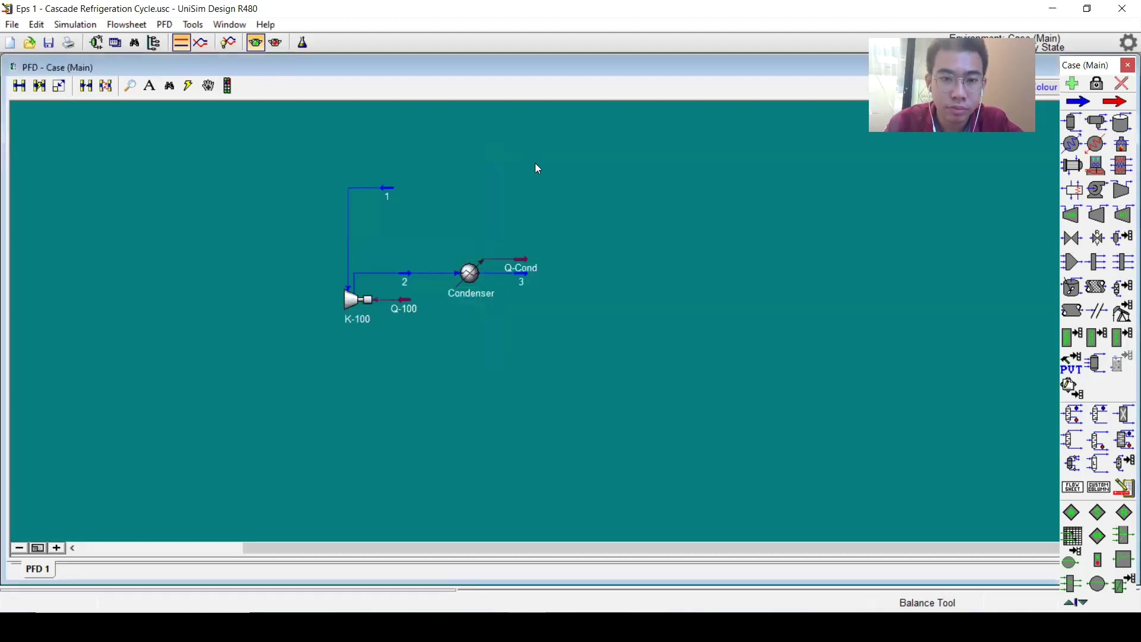
# - Shift Q-Cond slightly right and place a separator right of the condenser
pyautogui.moveTo(525, 262); pyautogui.dragTo(538, 262)
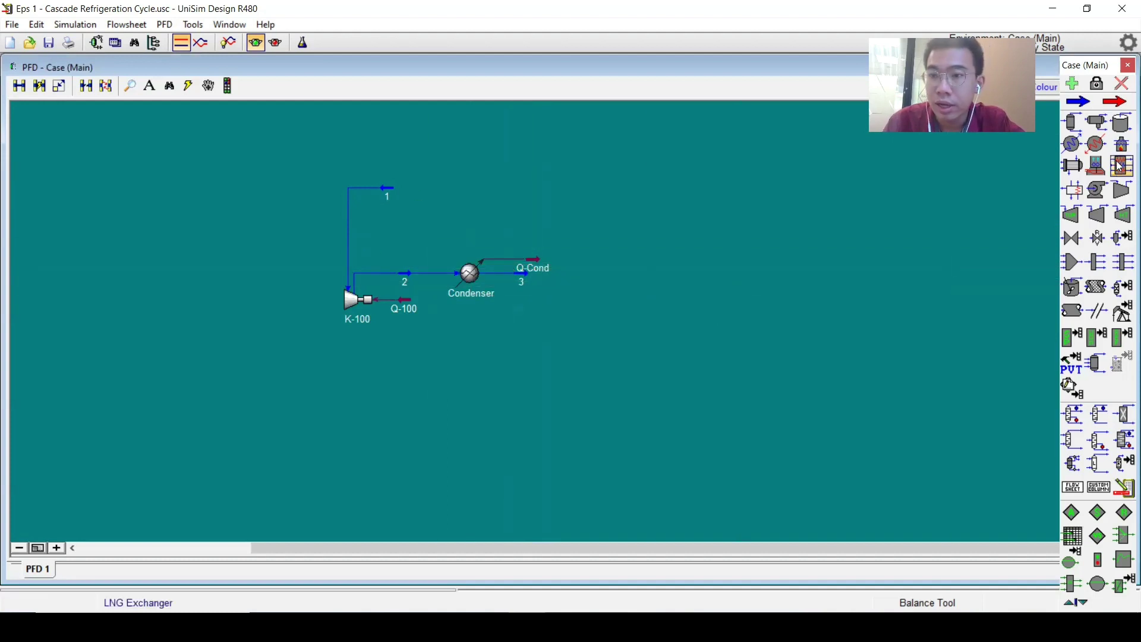
pyautogui.click(1072, 123)
pyautogui.click(558, 319)
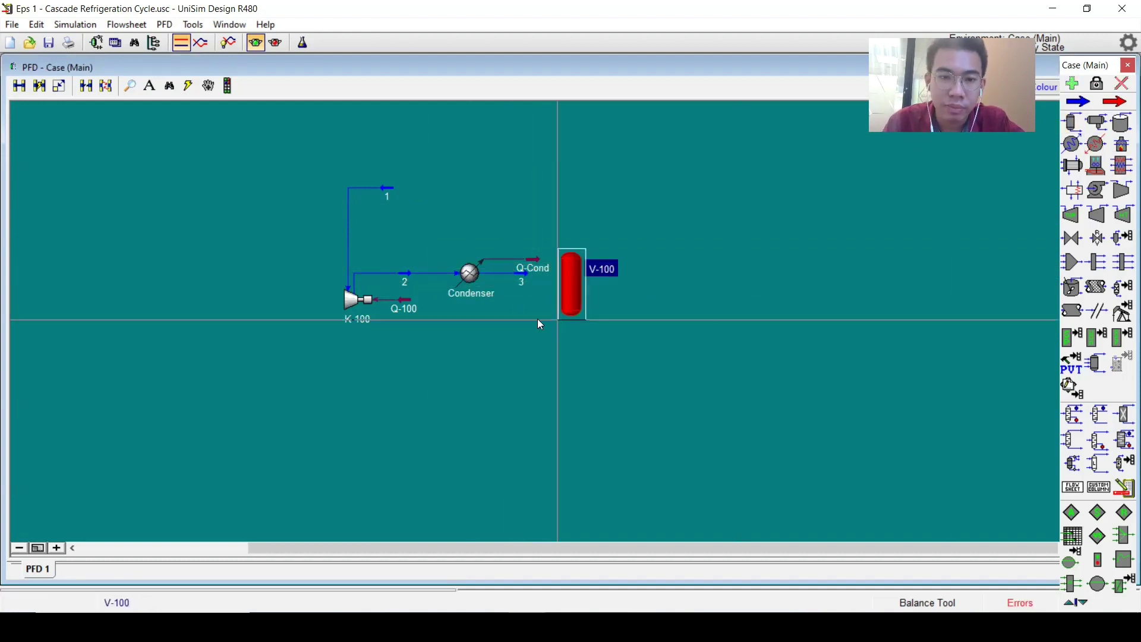
# - Rename compressor K-100 to Comp
pyautogui.doubleClick(346, 316)
pyautogui.click(139, 367)
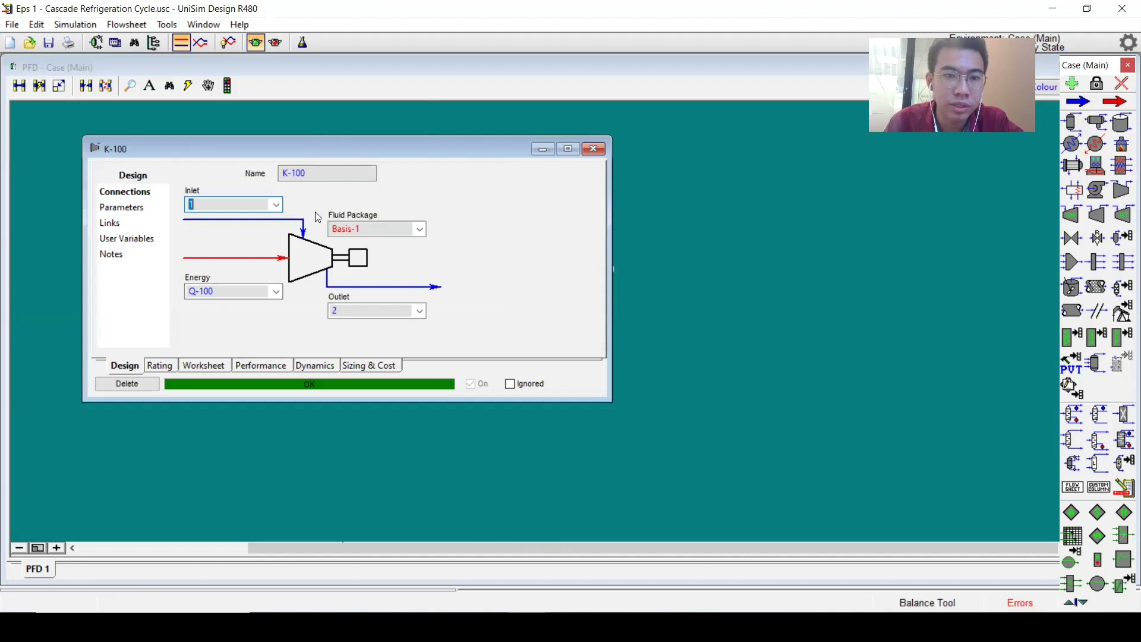
pyautogui.click(326, 174)
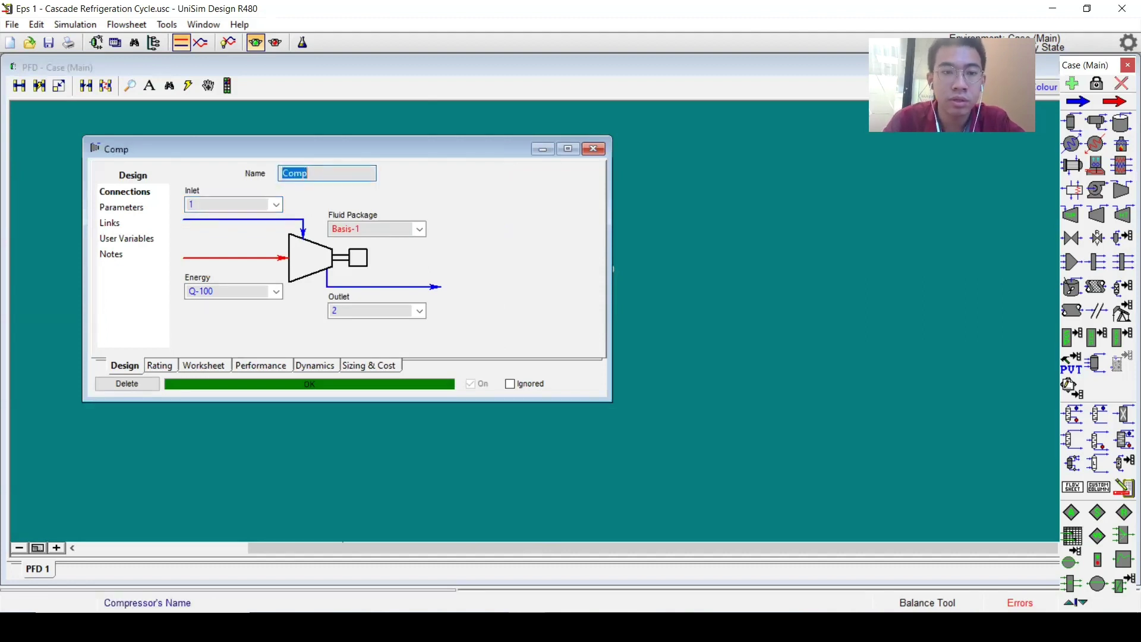
pyautogui.click(595, 150)
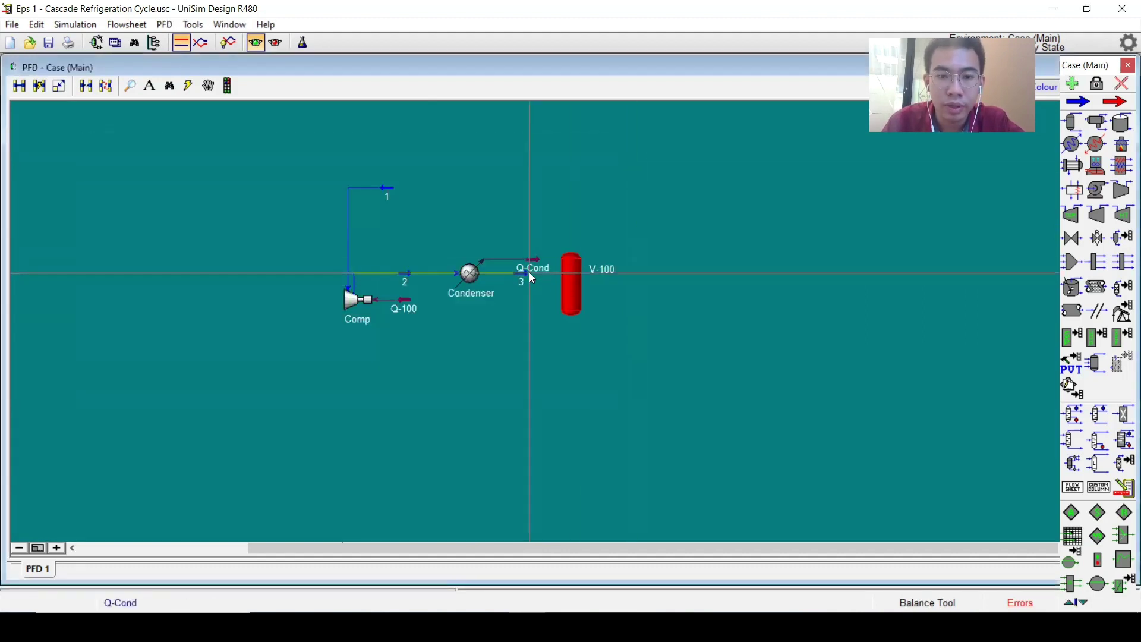
# - Connect the separator to feed 3, vapour outlet 4 and liquid outlet 5, naming it Sep
pyautogui.moveTo(570, 288); pyautogui.dragTo(593, 326)
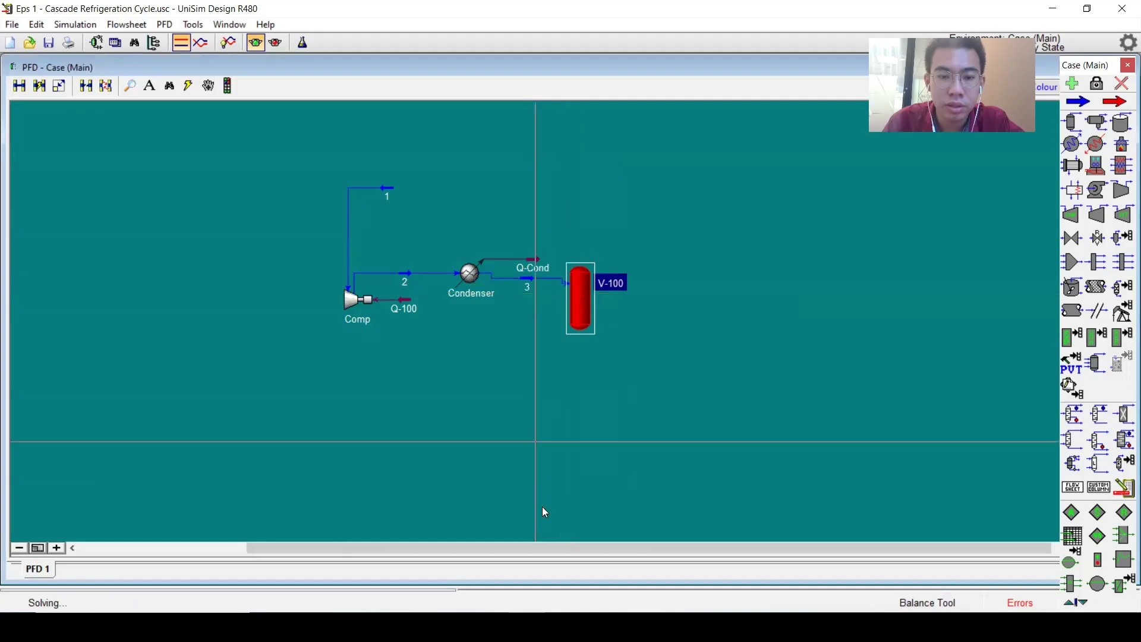
pyautogui.click(587, 318)
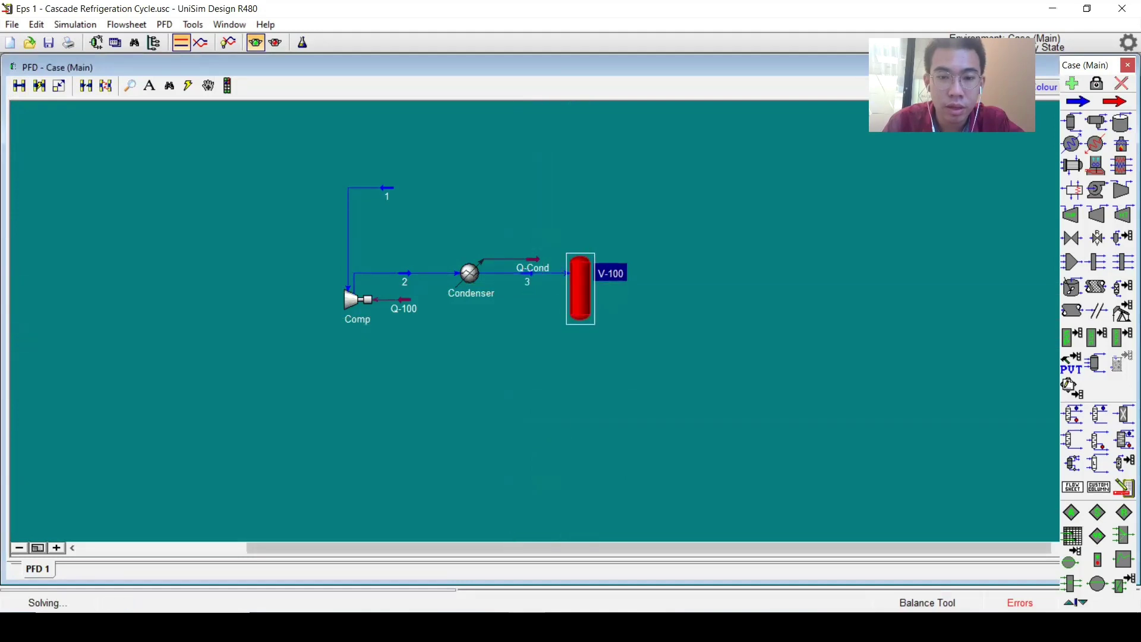
pyautogui.click(491, 618)
pyautogui.hotkey('alt', 'Tab')
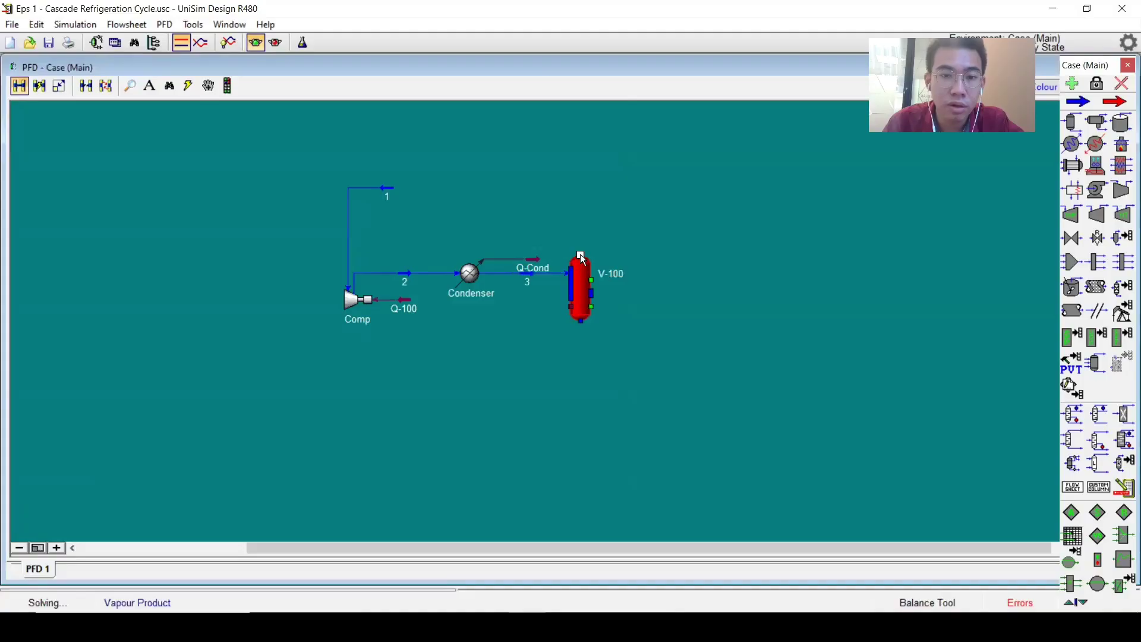
pyautogui.moveTo(581, 317); pyautogui.dragTo(631, 394)
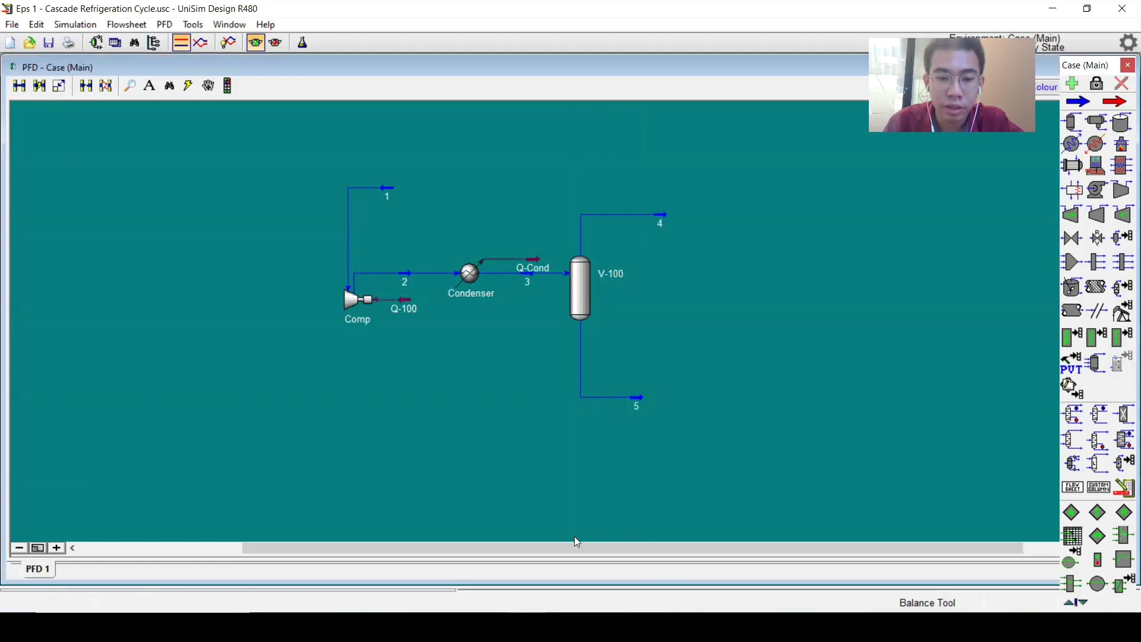
pyautogui.hotkey('alt', 'Tab')
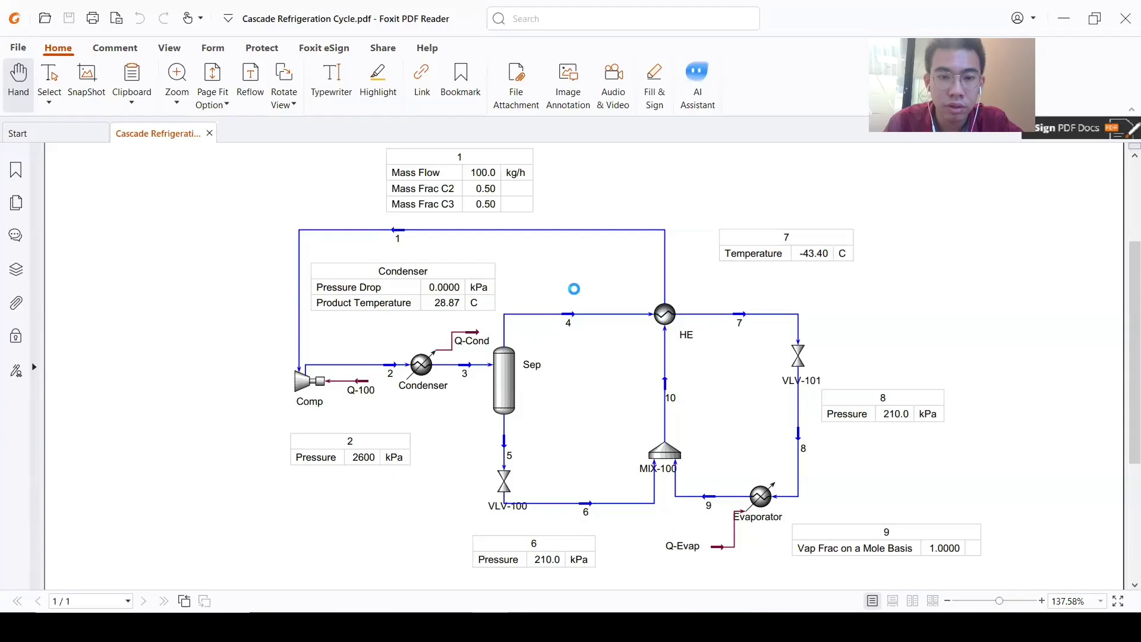
pyautogui.hotkey('alt', 'Tab')
pyautogui.write('Sep')
pyautogui.press('Return')
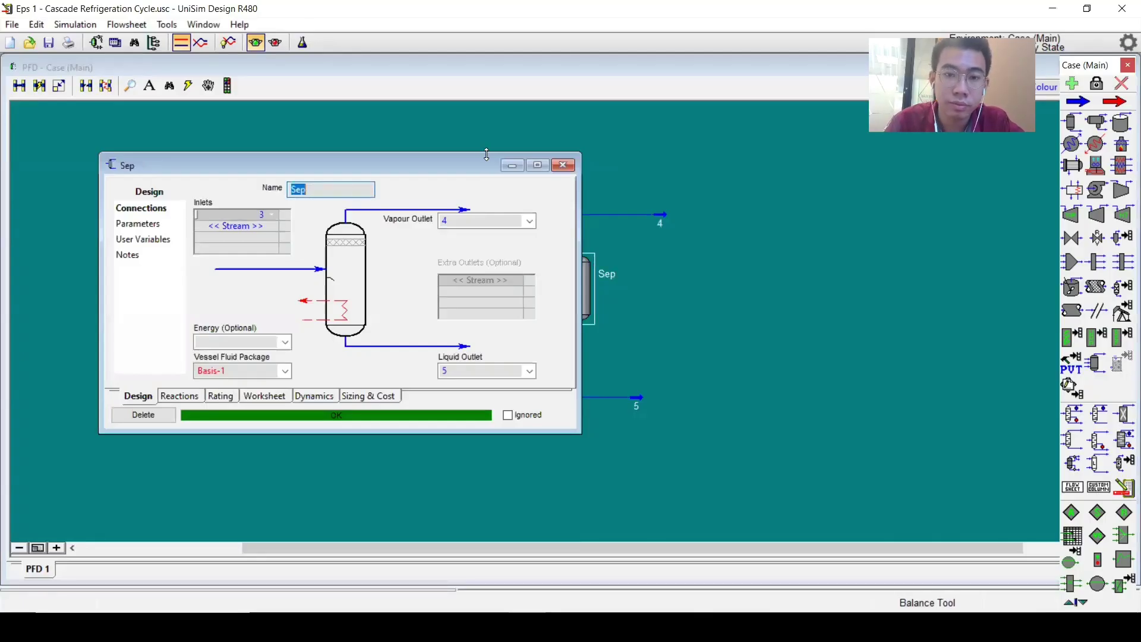
pyautogui.click(562, 165)
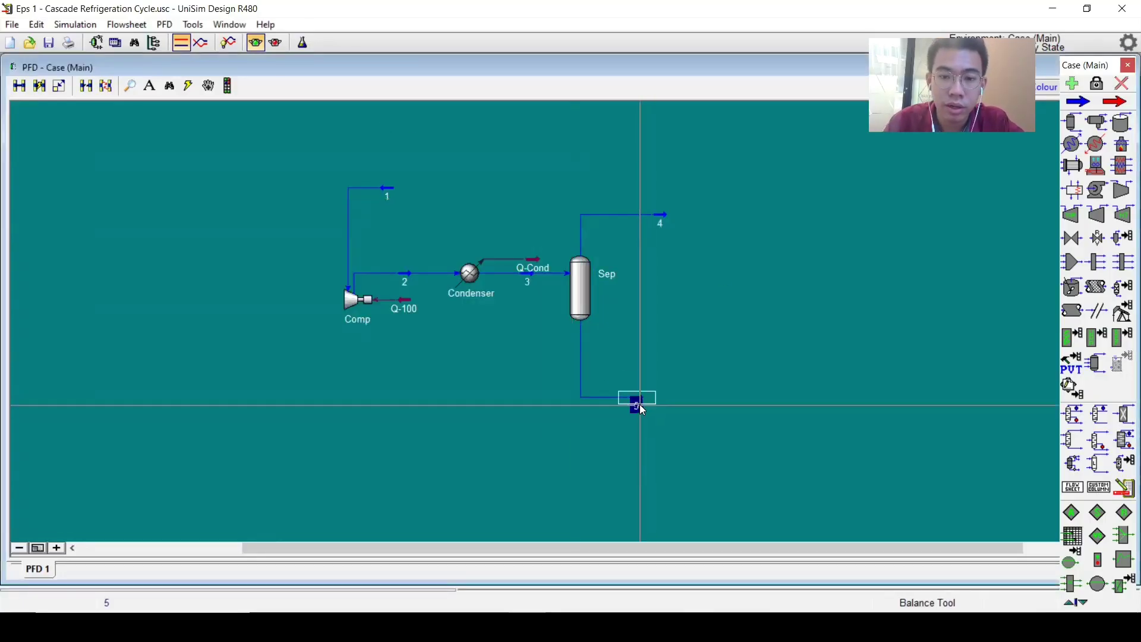
pyautogui.moveTo(640, 407)
pyautogui.moveTo(642, 409); pyautogui.dragTo(591, 372)
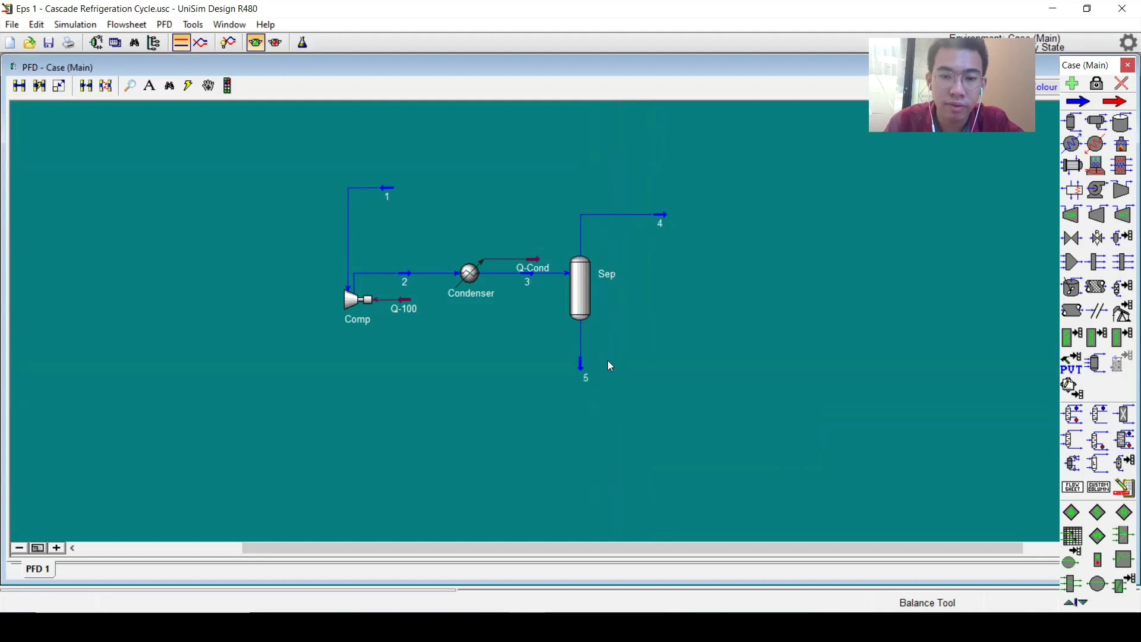
# - Add valve VLV-100 below Sep, fed by stream 5 with outlet stream 6
pyautogui.click(1072, 238)
pyautogui.click(577, 397)
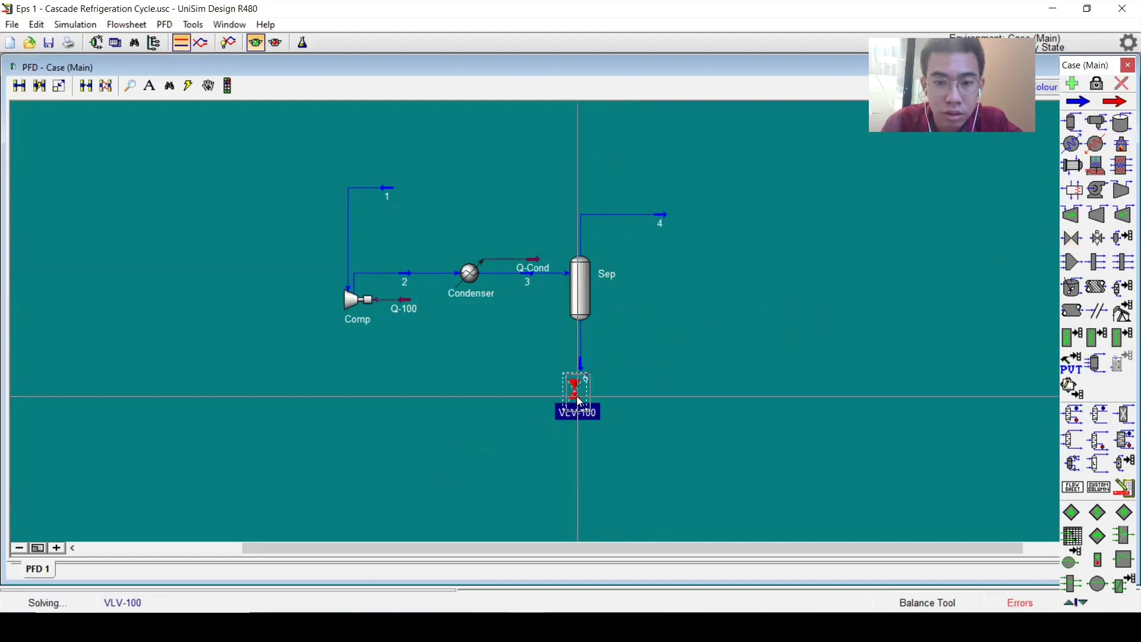
pyautogui.press('ctrl')
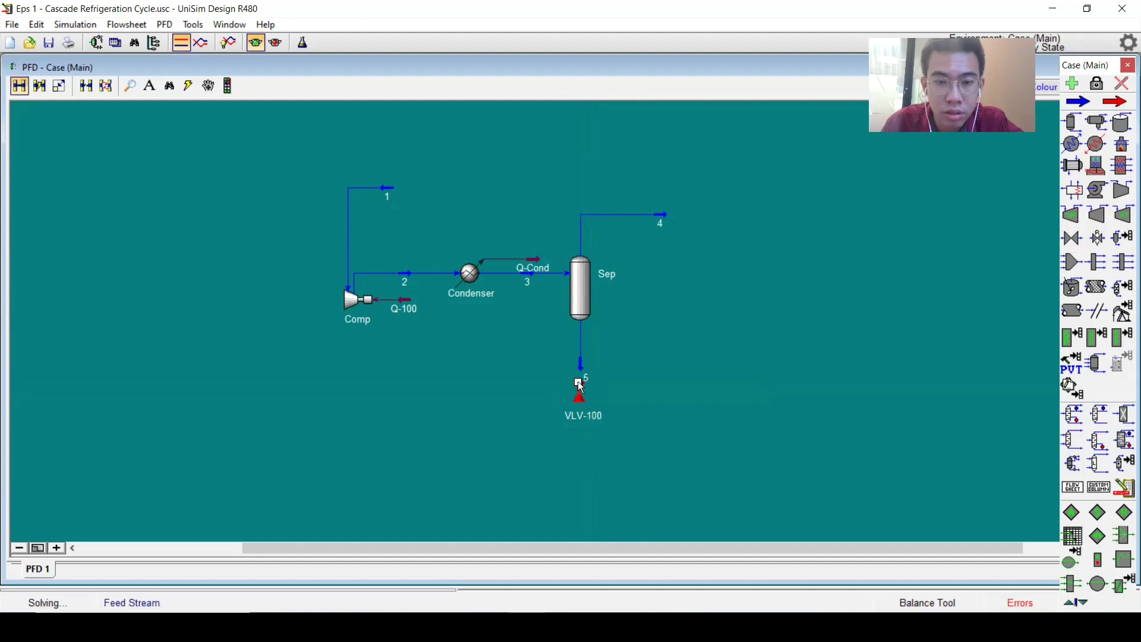
pyautogui.moveTo(581, 385); pyautogui.dragTo(581, 365)
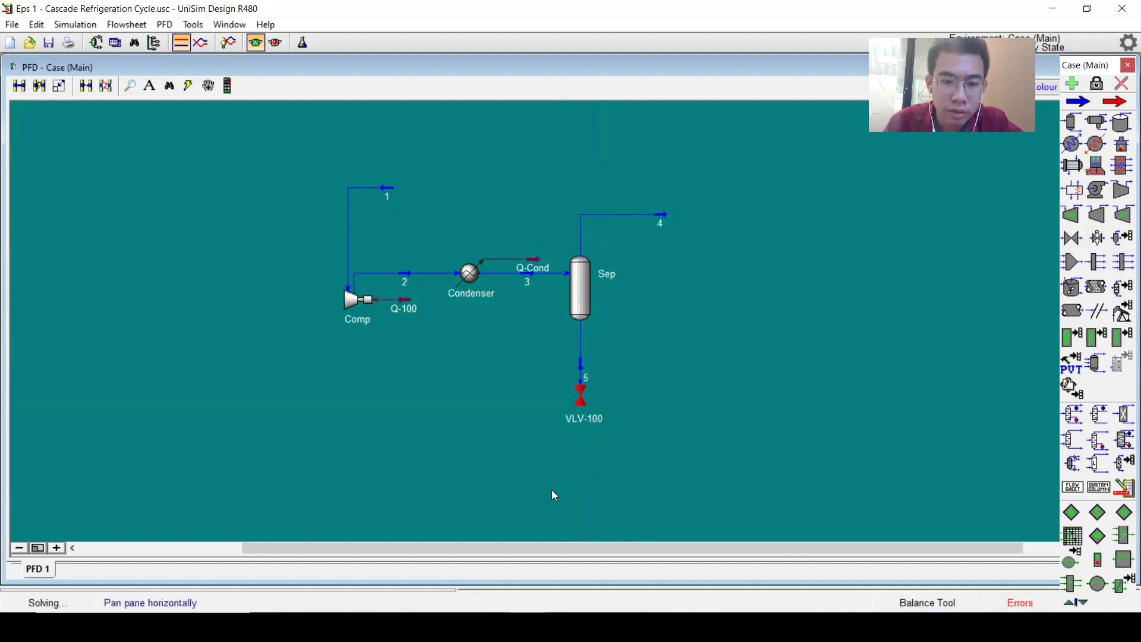
pyautogui.hotkey('alt', 'Tab')
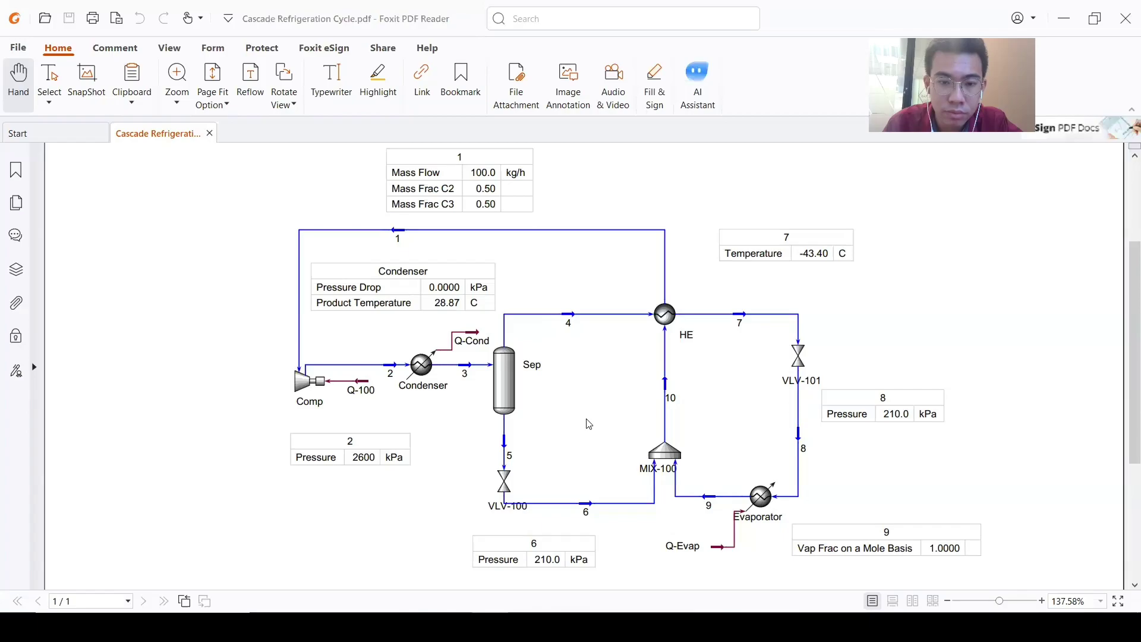
pyautogui.hotkey('alt', 'Tab')
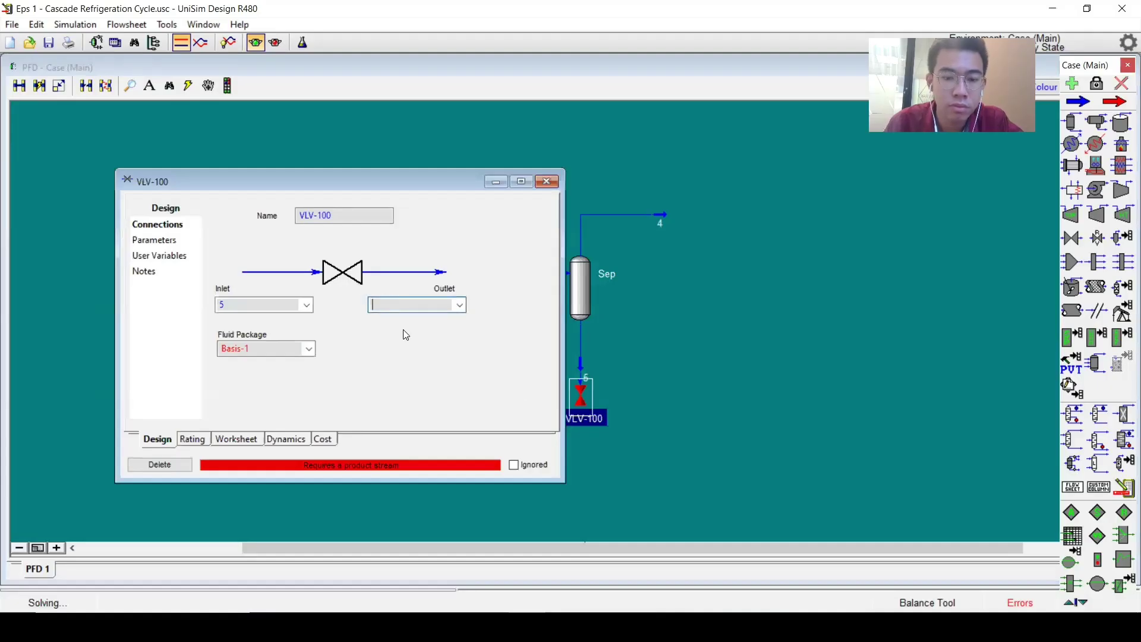
pyautogui.write('6')
pyautogui.press('Return')
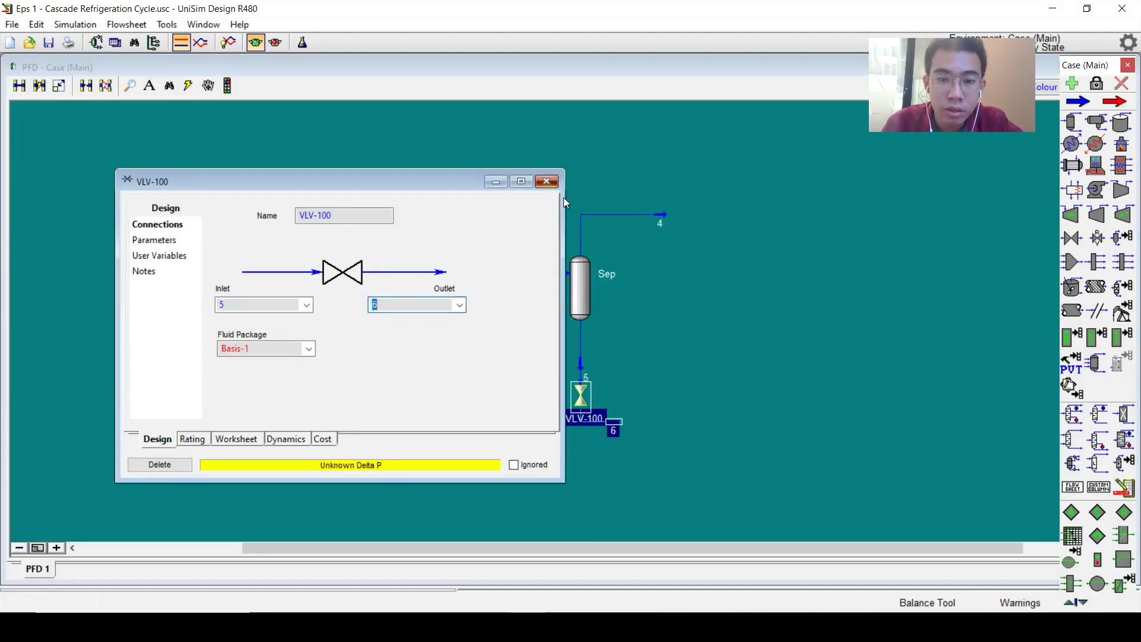
pyautogui.click(547, 181)
pyautogui.moveTo(612, 427); pyautogui.dragTo(665, 441)
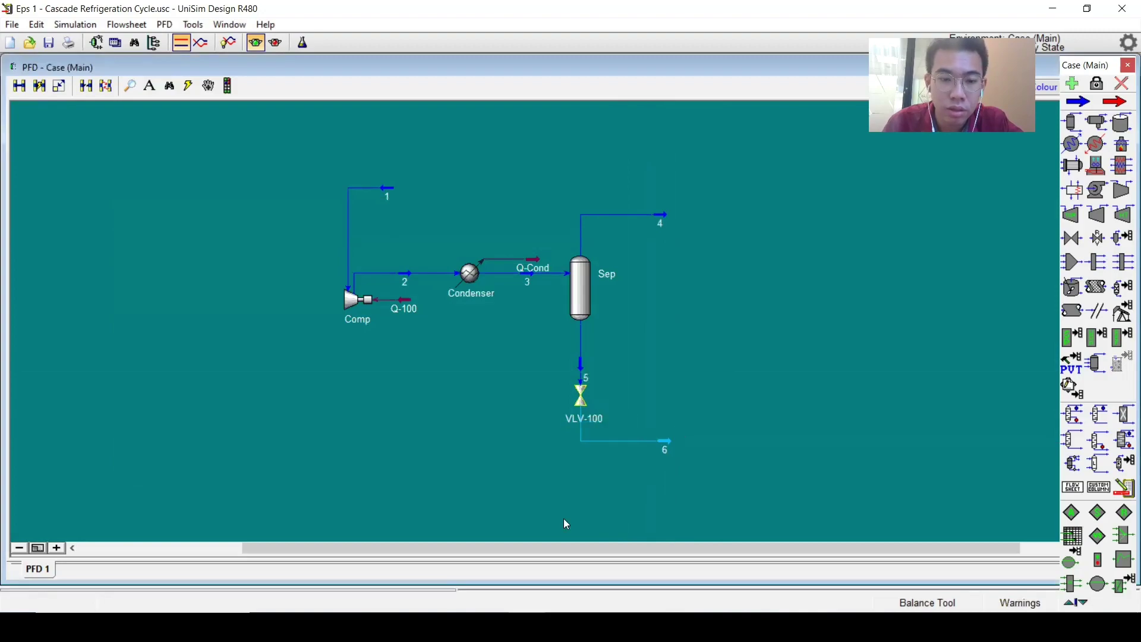
# - Set stream 6's pressure to 210 kPa
pyautogui.hotkey('alt', 'Tab')
pyautogui.hotkey('alt', 'Tab')
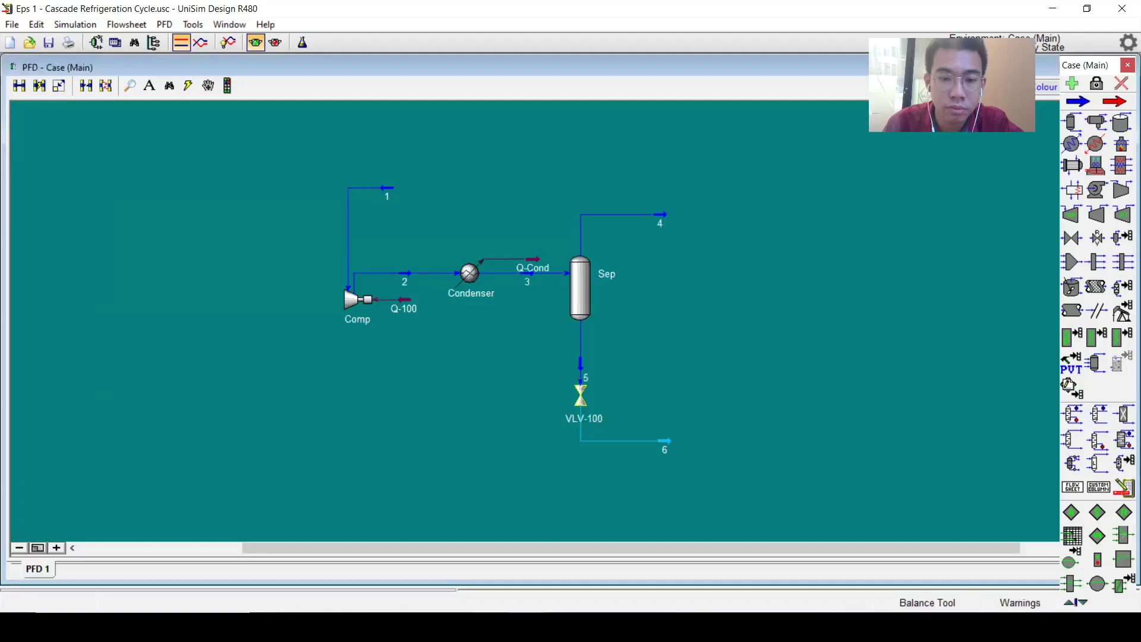
pyautogui.hotkey('alt', 'Tab')
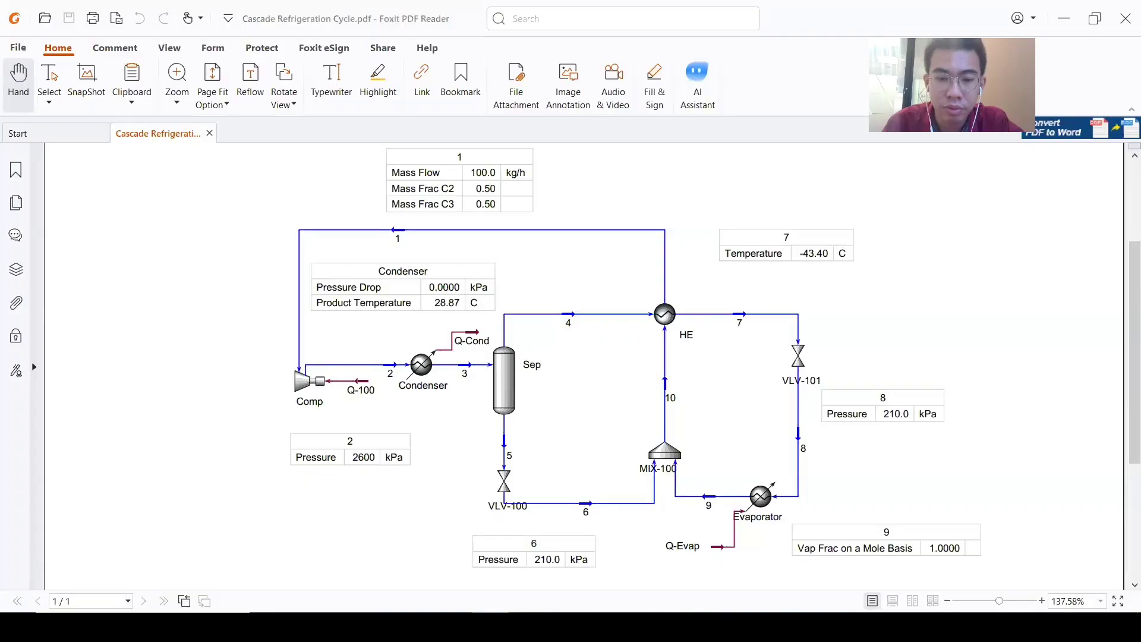
pyautogui.hotkey('alt', 'Tab')
pyautogui.doubleClick(664, 446)
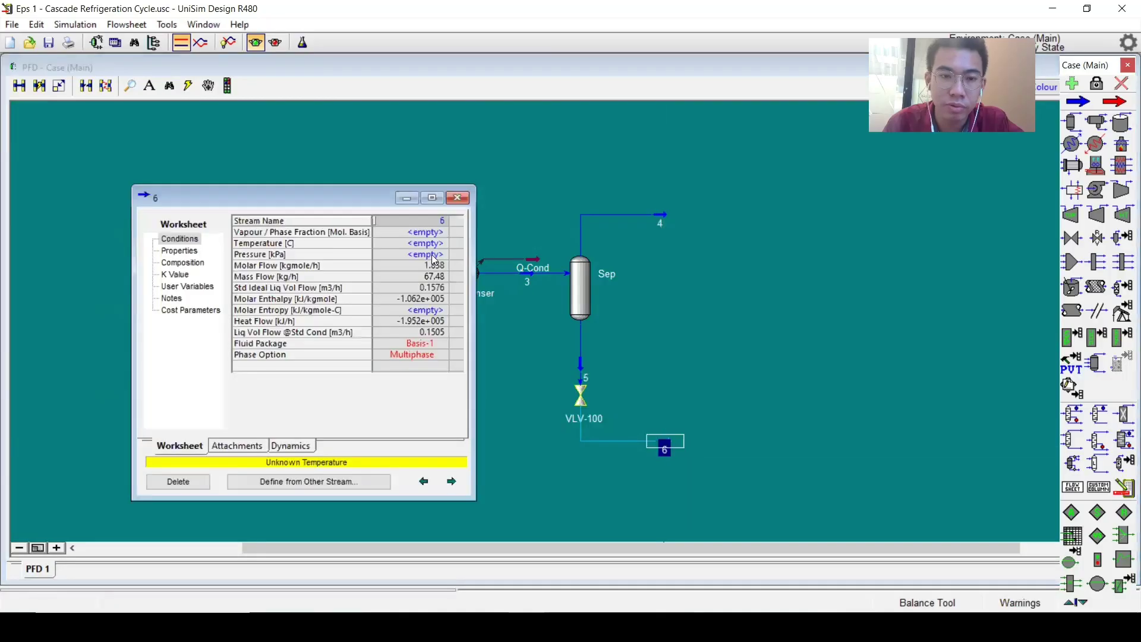
pyautogui.click(416, 255)
pyautogui.write('210')
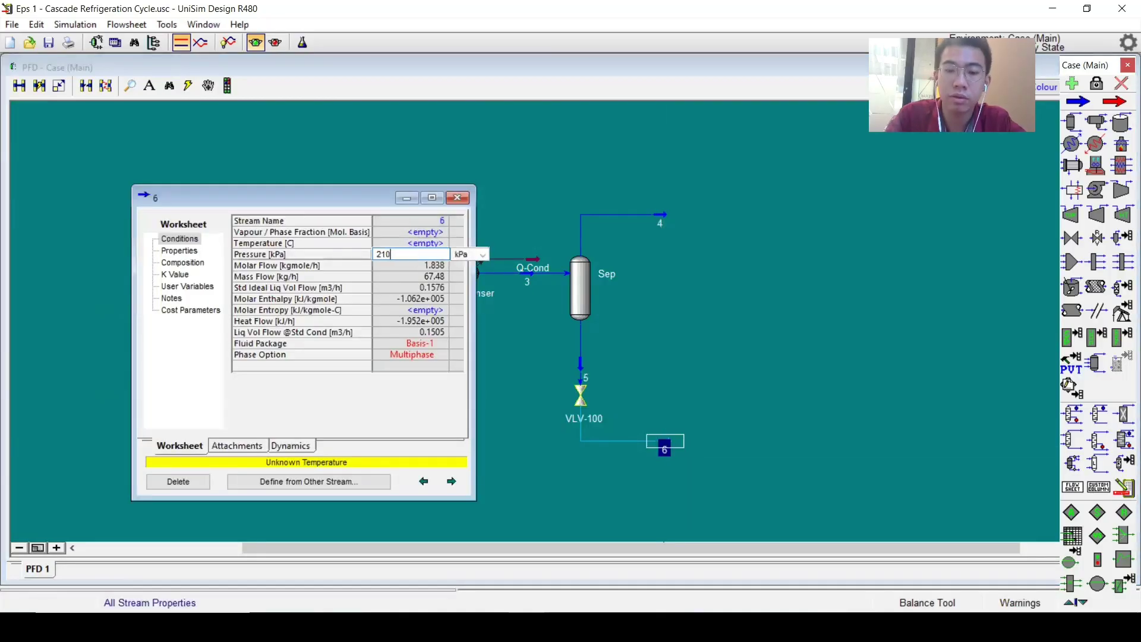
pyautogui.press('Return')
pyautogui.click(457, 197)
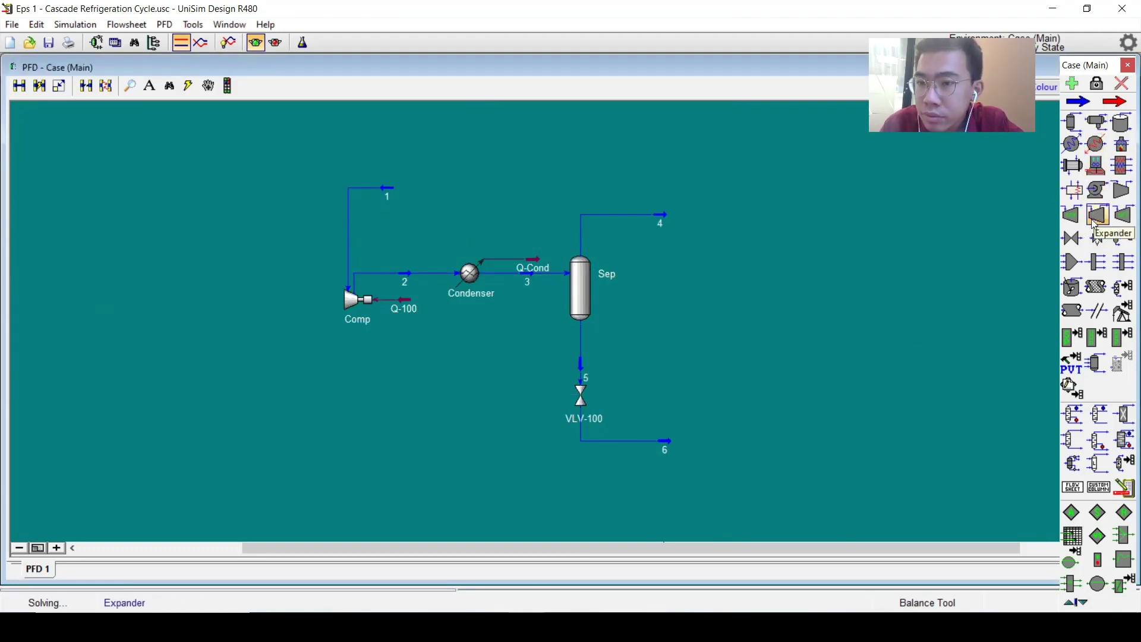
# - Place mixer MIX-100 right of the valve and attach stream 6 as its inlet
pyautogui.click(1072, 262)
pyautogui.click(719, 414)
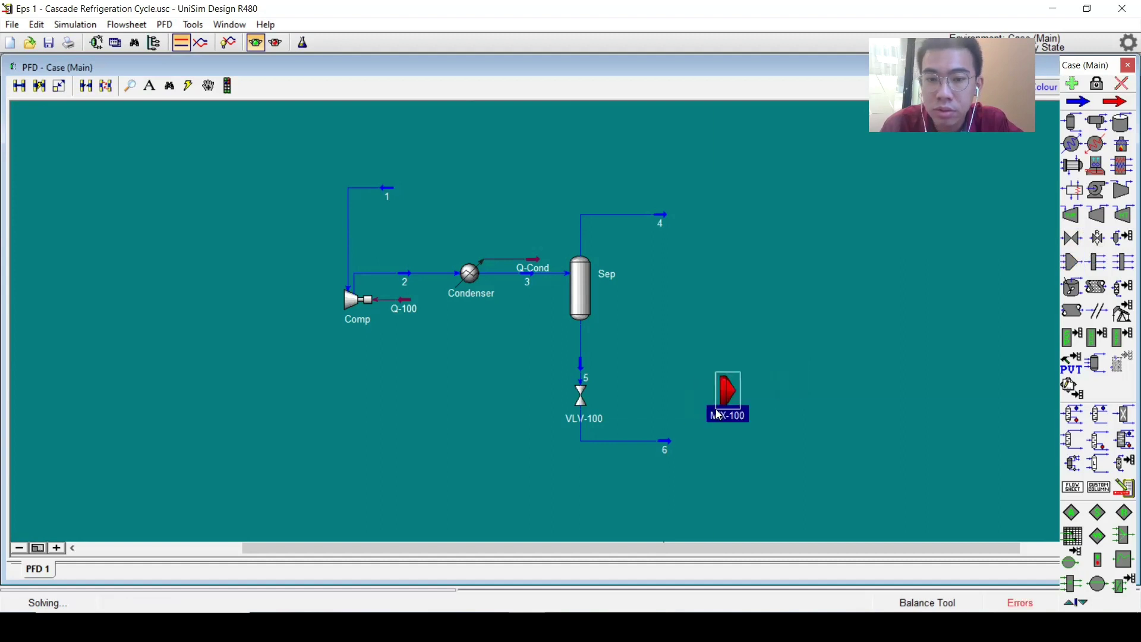
pyautogui.click(686, 444)
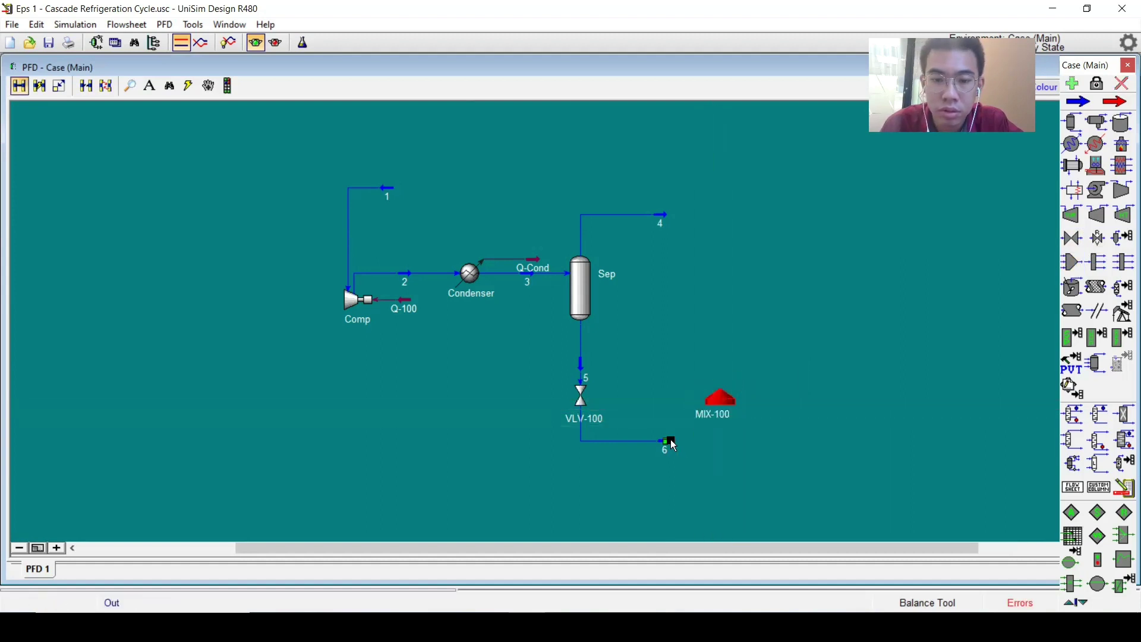
pyautogui.moveTo(709, 408); pyautogui.dragTo(732, 379)
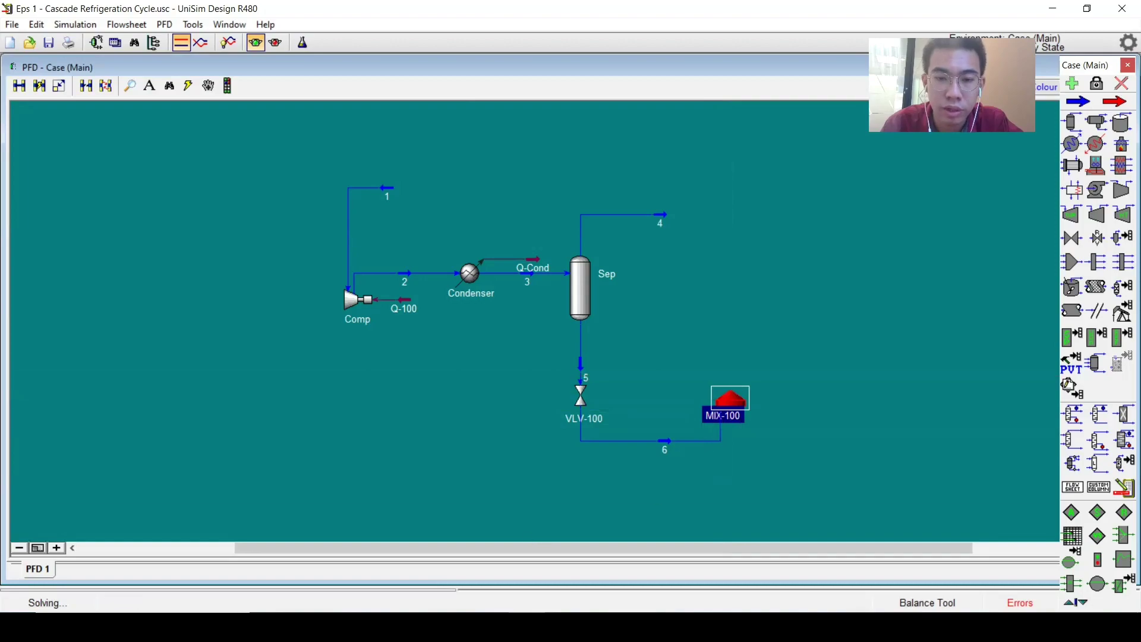
# - Name the mixer outlet stream 10 and move it above MIX-100
pyautogui.doubleClick(730, 398)
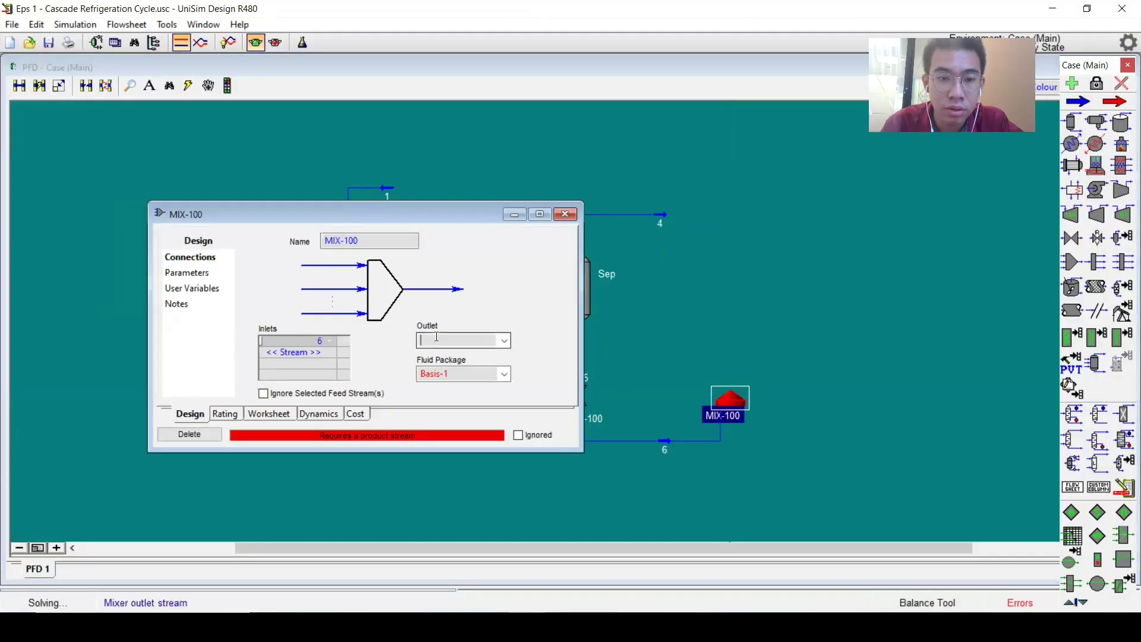
pyautogui.write('10')
pyautogui.press('Return')
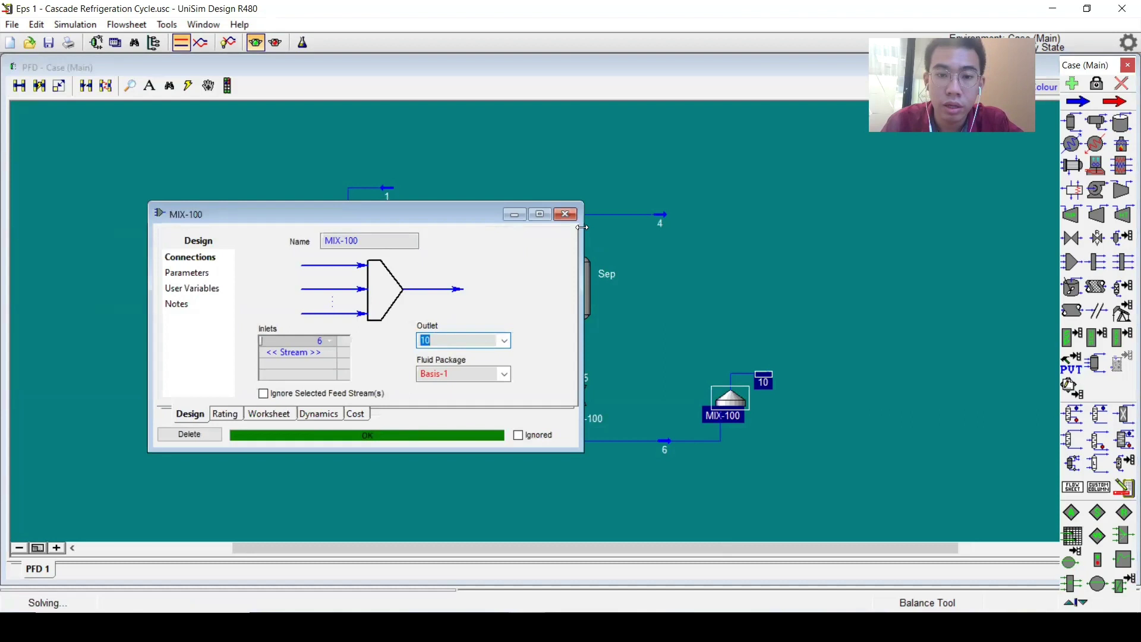
pyautogui.click(565, 214)
pyautogui.moveTo(769, 382)
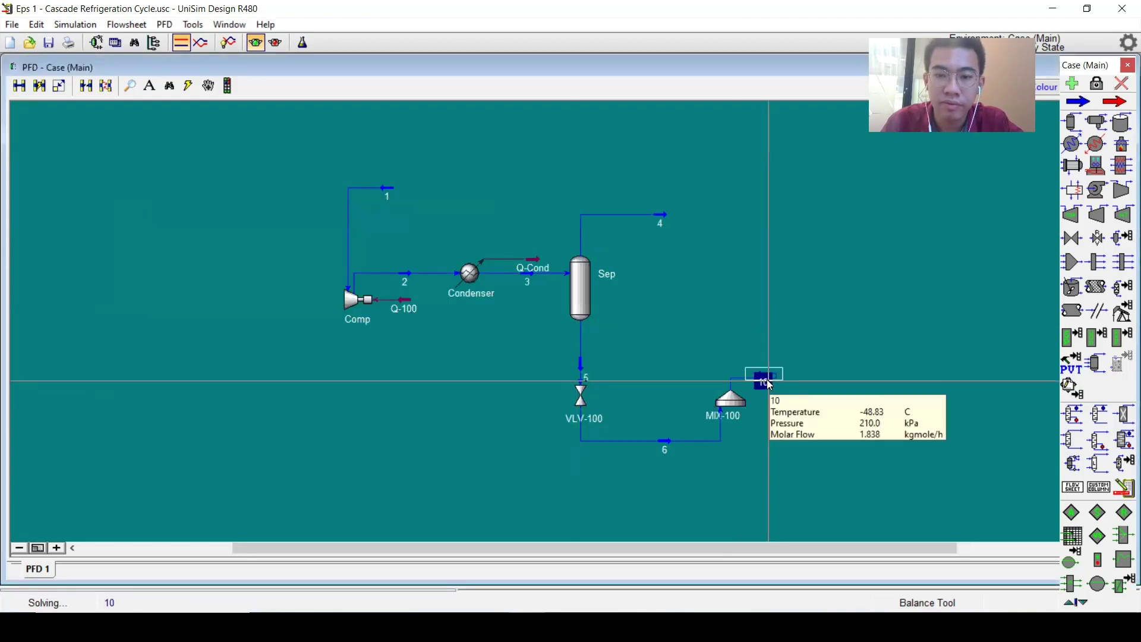
pyautogui.moveTo(769, 383); pyautogui.dragTo(737, 345)
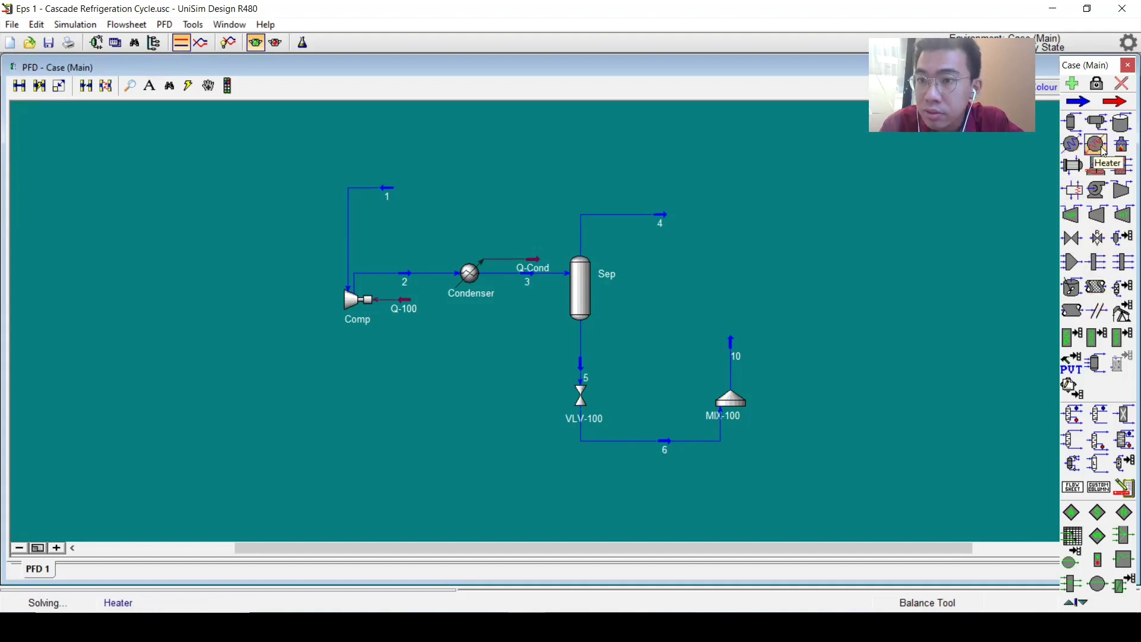
# - Place heat exchanger E-100, connect stream 10 into it, and mirror it
pyautogui.click(1074, 174)
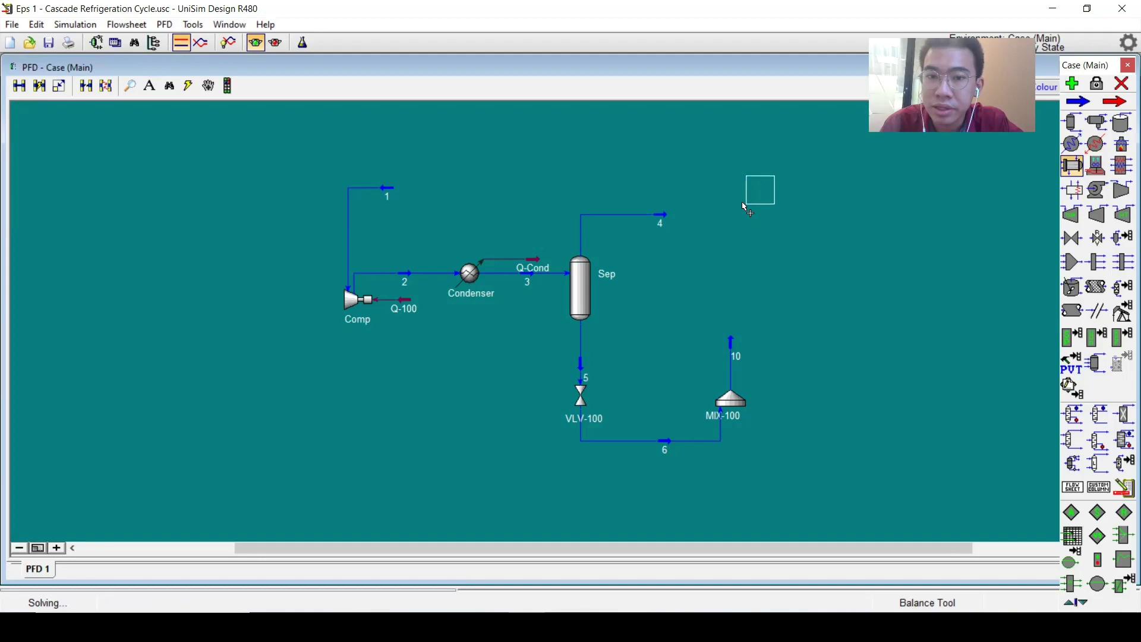
pyautogui.click(716, 232)
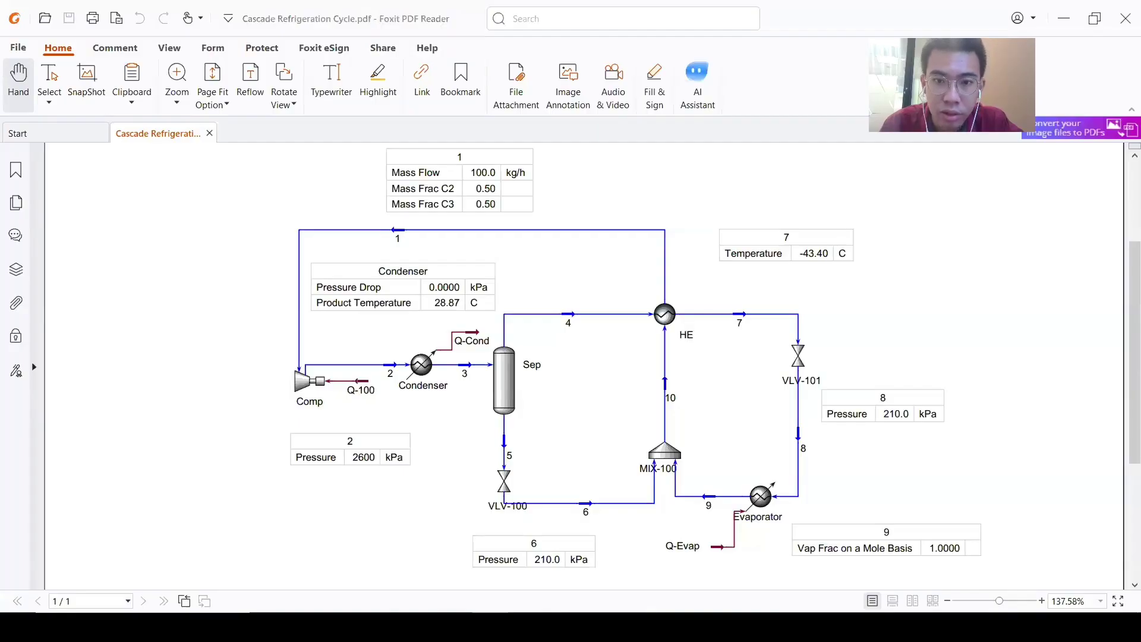
pyautogui.hotkey('alt', 'Tab')
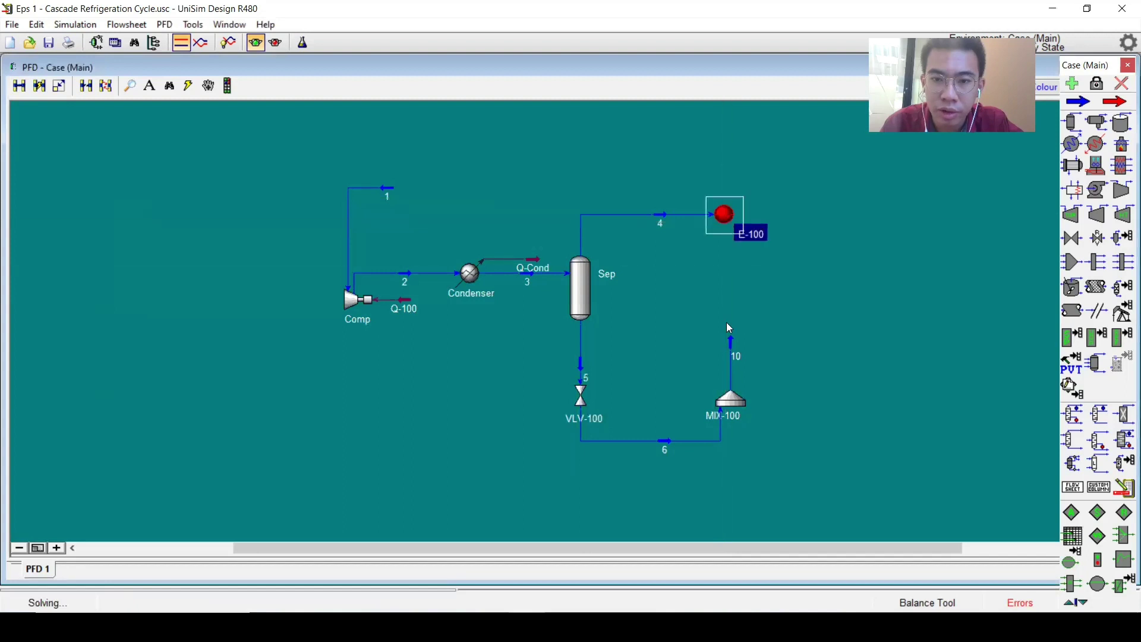
pyautogui.moveTo(728, 334); pyautogui.dragTo(725, 218)
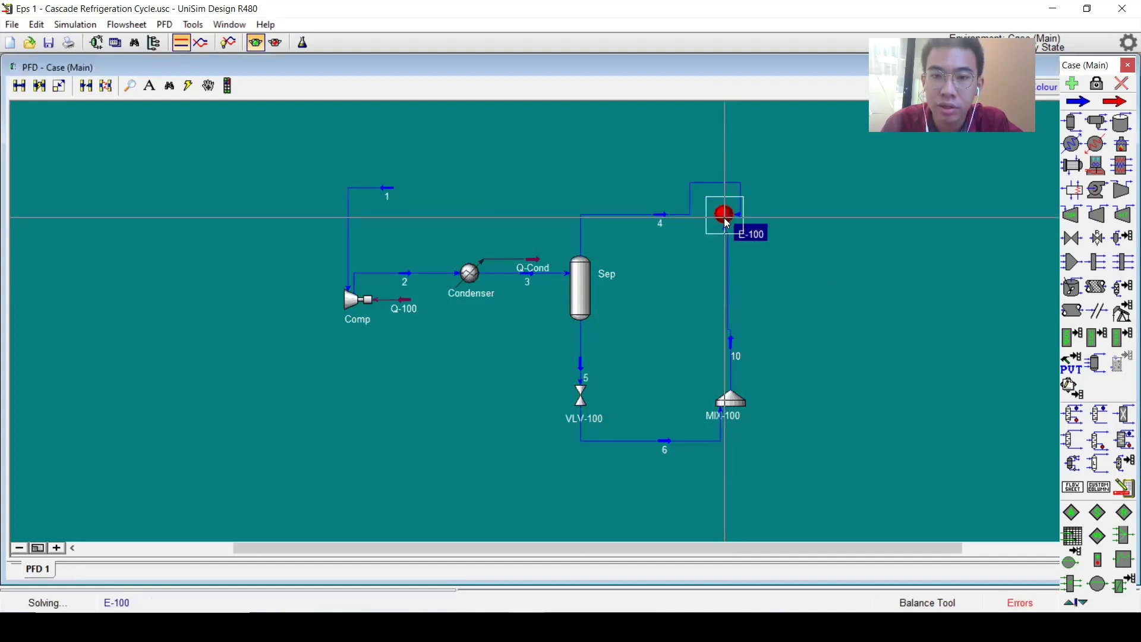
pyautogui.rightClick(726, 223)
pyautogui.moveTo(737, 474)
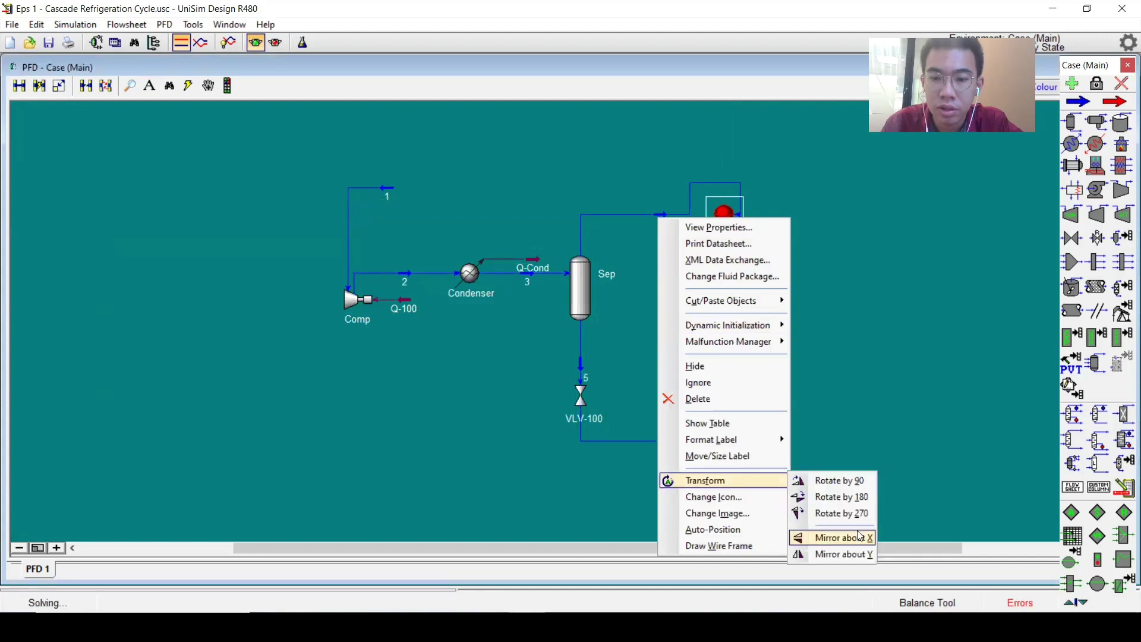
pyautogui.click(848, 555)
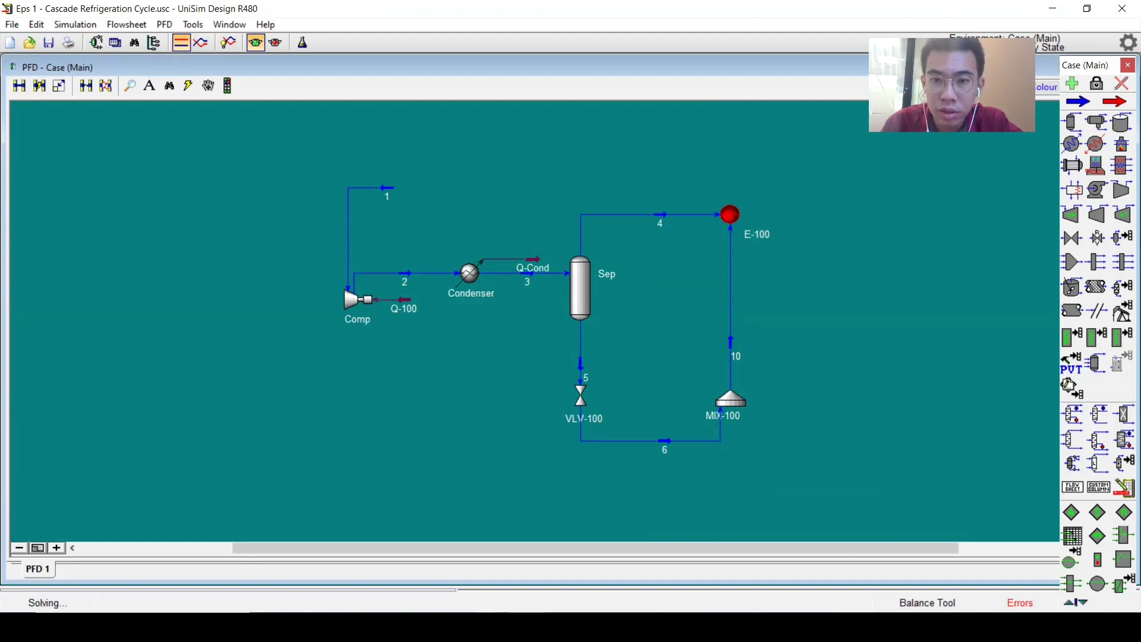
# - Set E-100's tube-side outlet to stream 7 and move stream 7 right of E-100
pyautogui.click(731, 215)
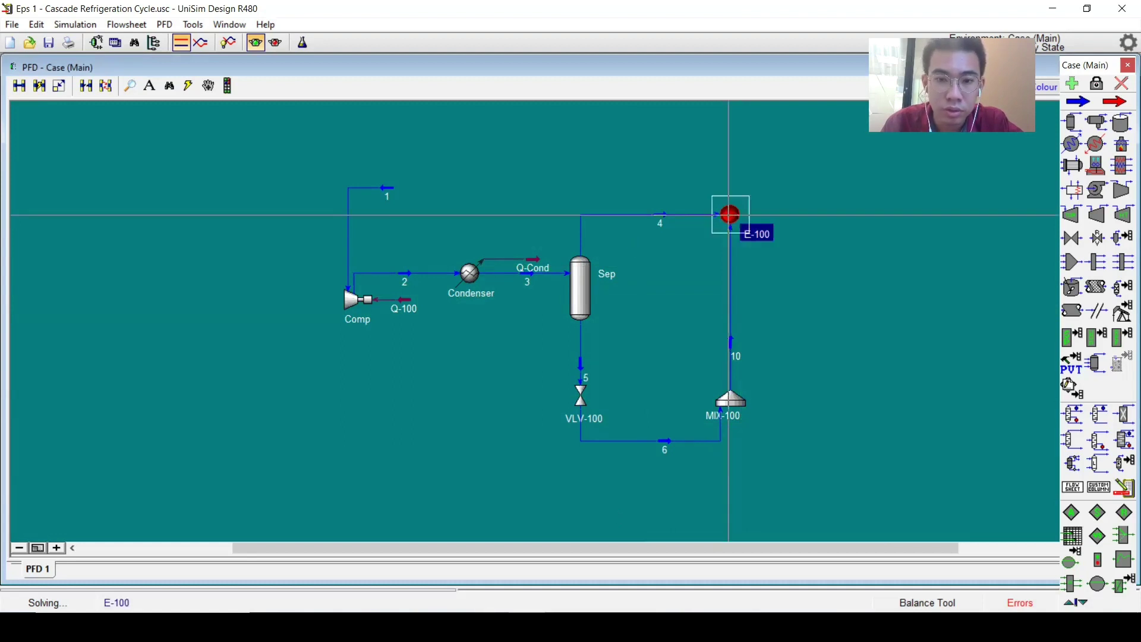
pyautogui.doubleClick(729, 215)
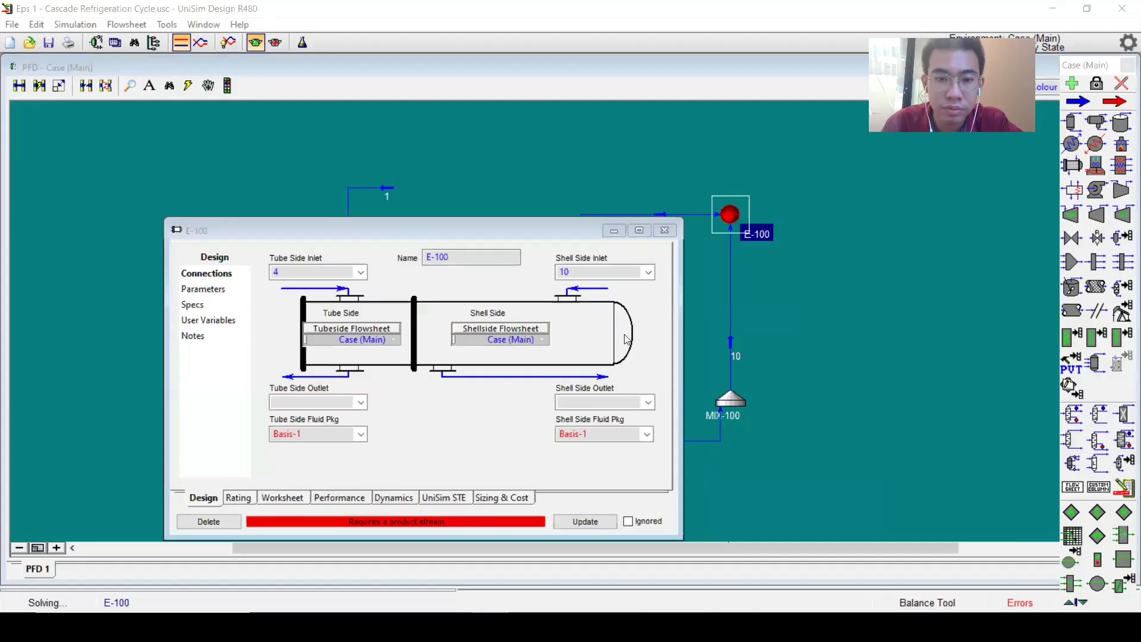
pyautogui.click(626, 339)
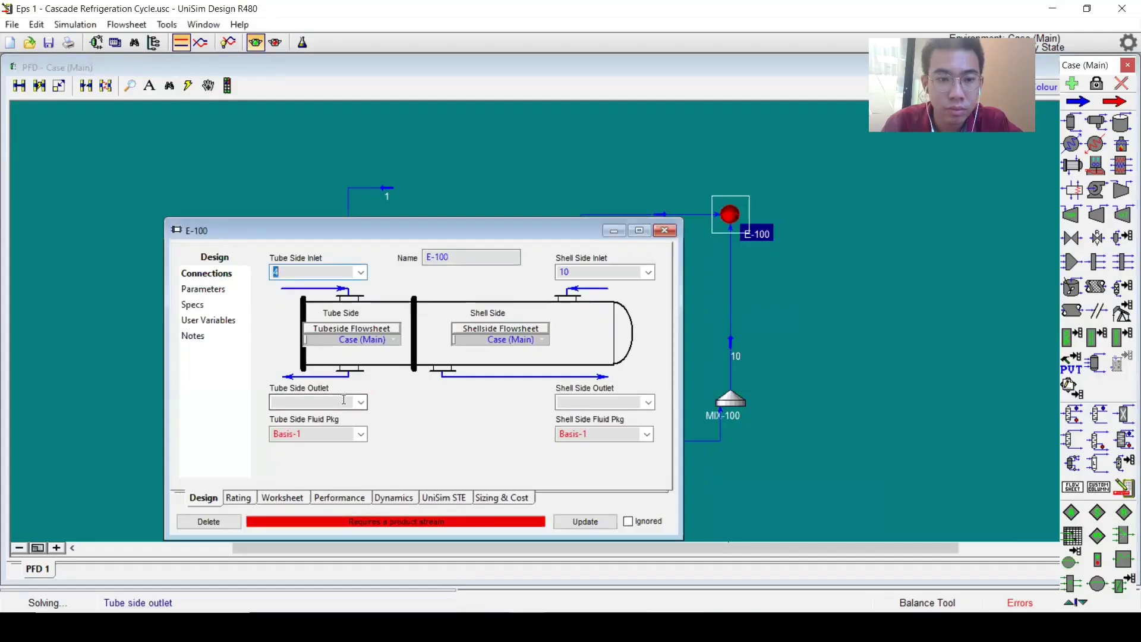
pyautogui.write('7')
pyautogui.press('Return')
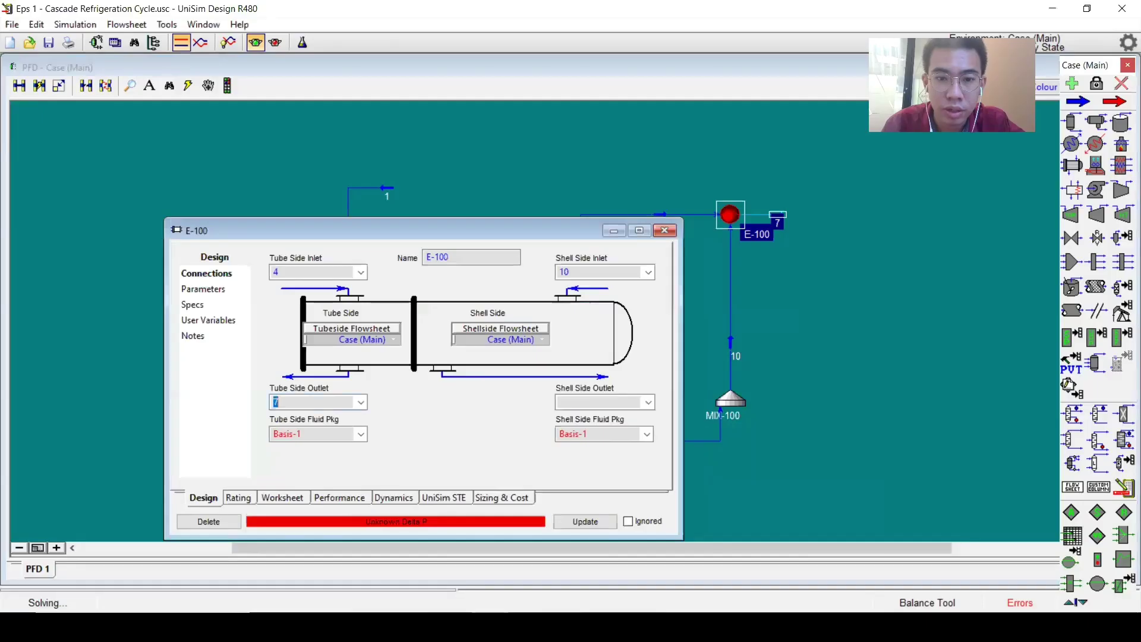
pyautogui.click(599, 398)
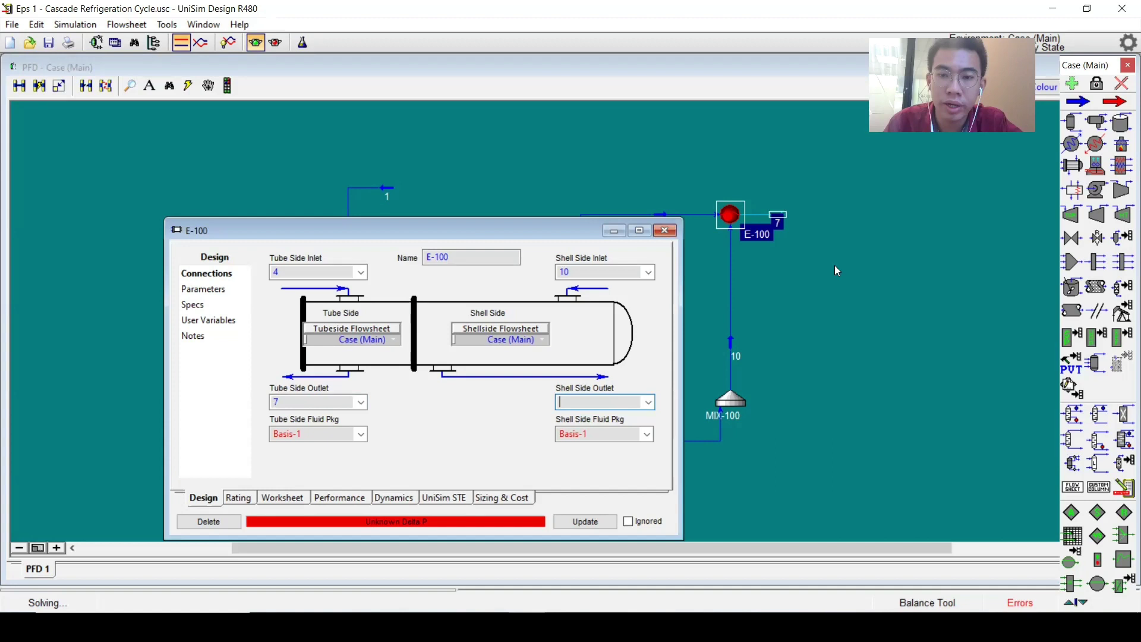
pyautogui.moveTo(778, 219); pyautogui.dragTo(806, 268)
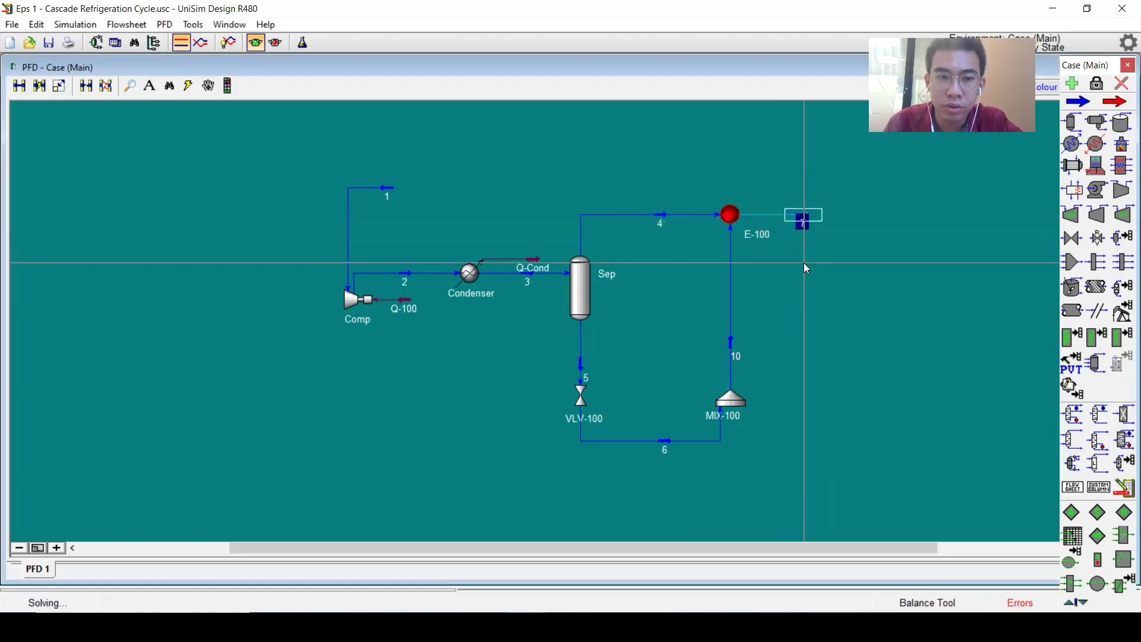
# - Set E-100's pressure drop to 0 on both tube and shell sides
pyautogui.doubleClick(729, 215)
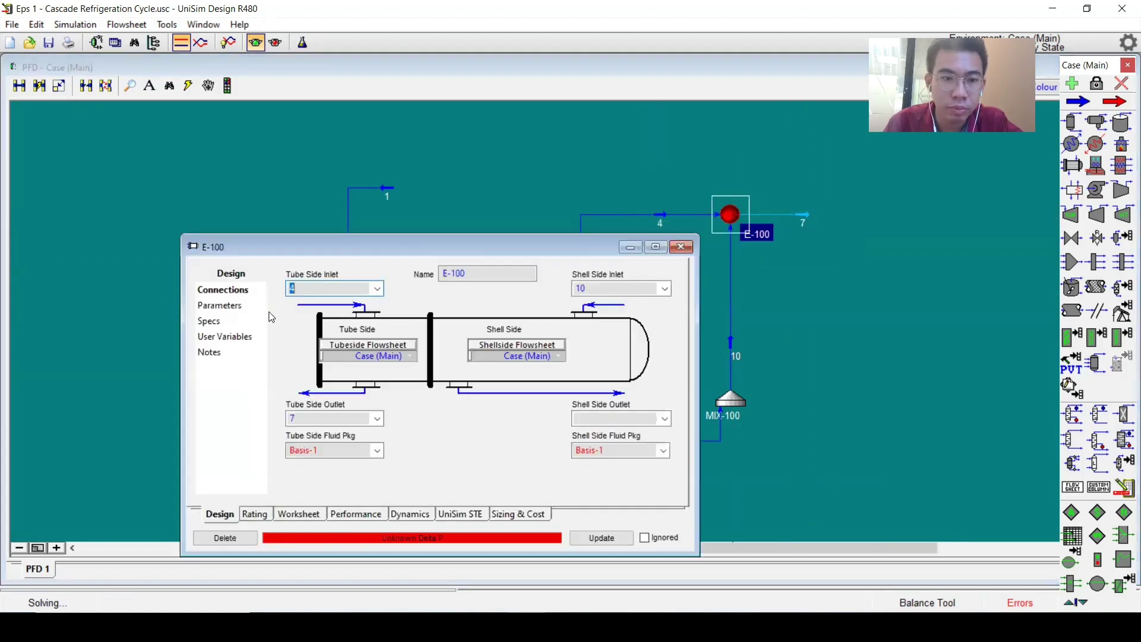
pyautogui.click(231, 308)
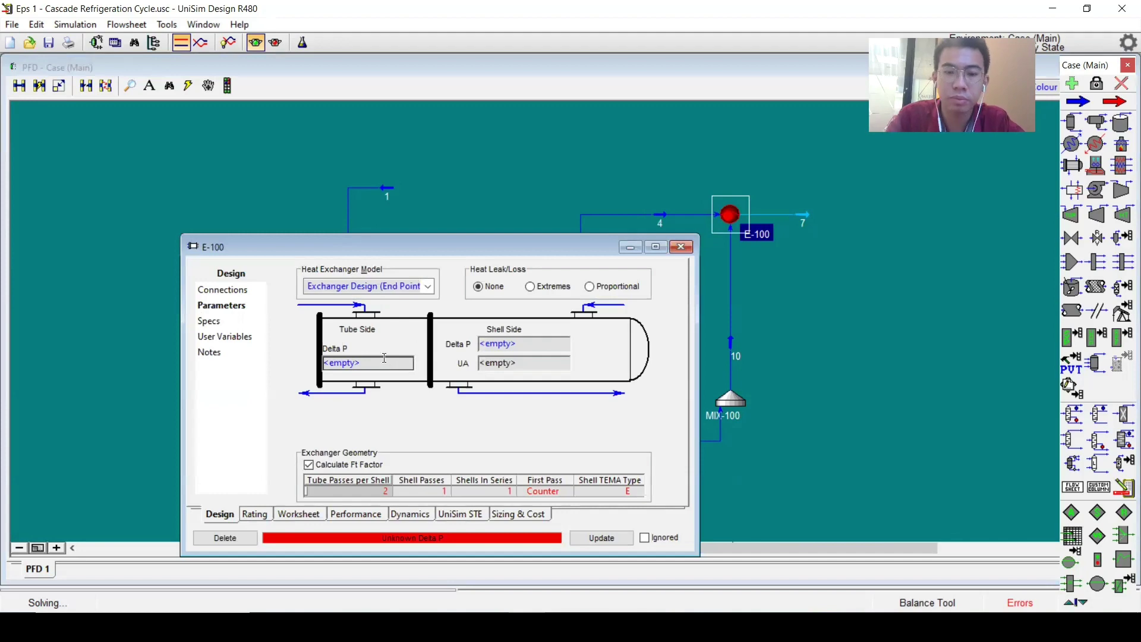
pyautogui.click(383, 358)
pyautogui.press('Tab')
pyautogui.write('0')
pyautogui.press('Return')
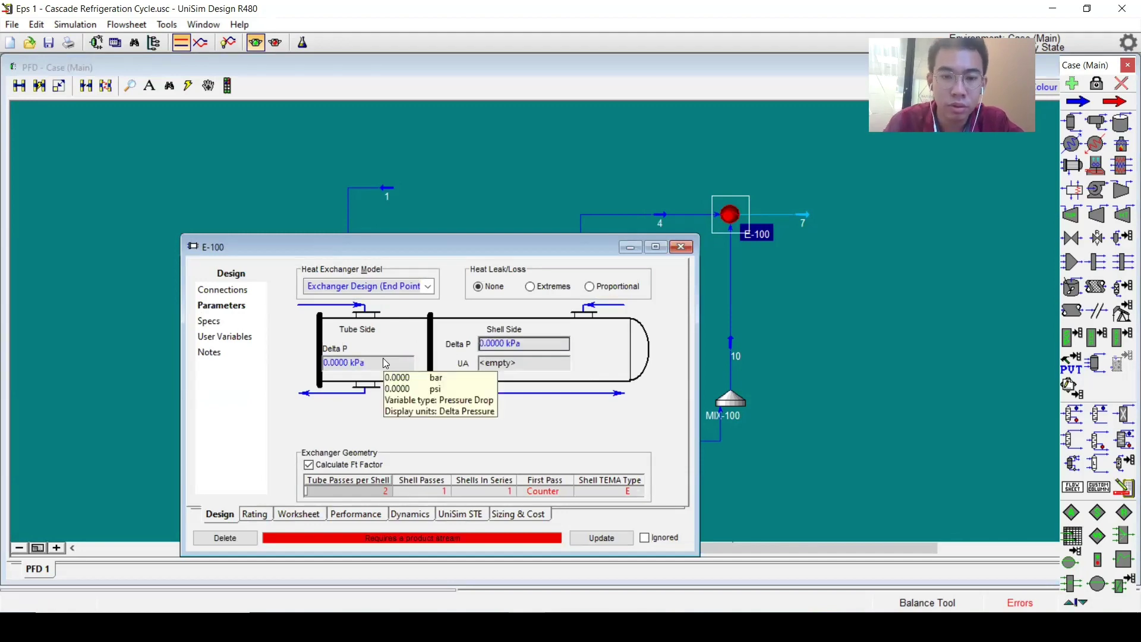
pyautogui.click(678, 250)
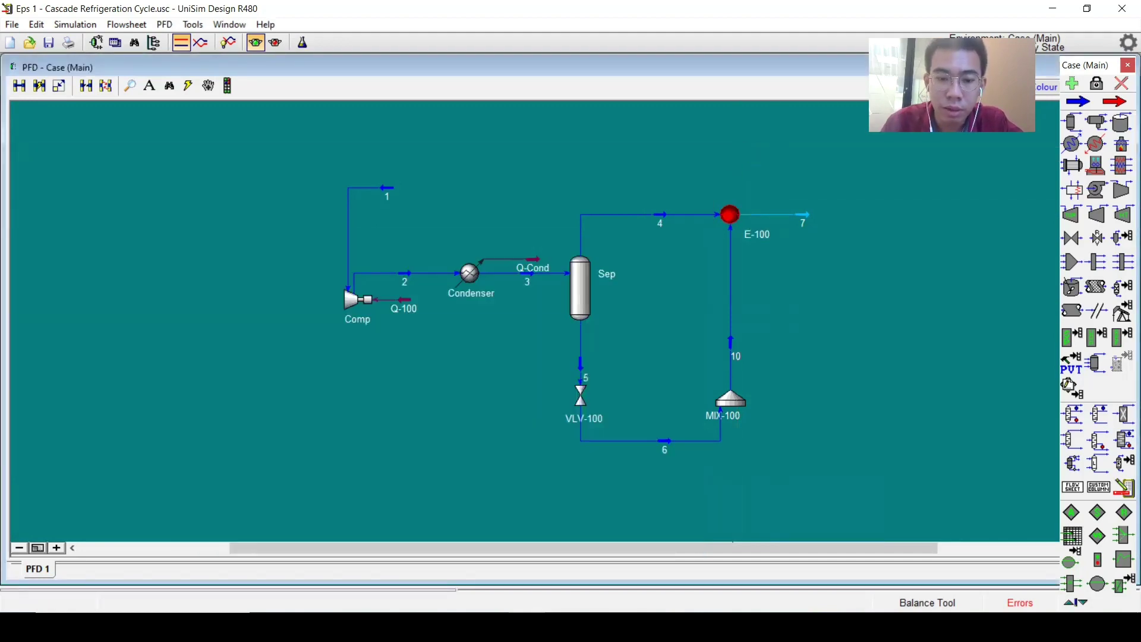
pyautogui.hotkey('alt', 'Tab')
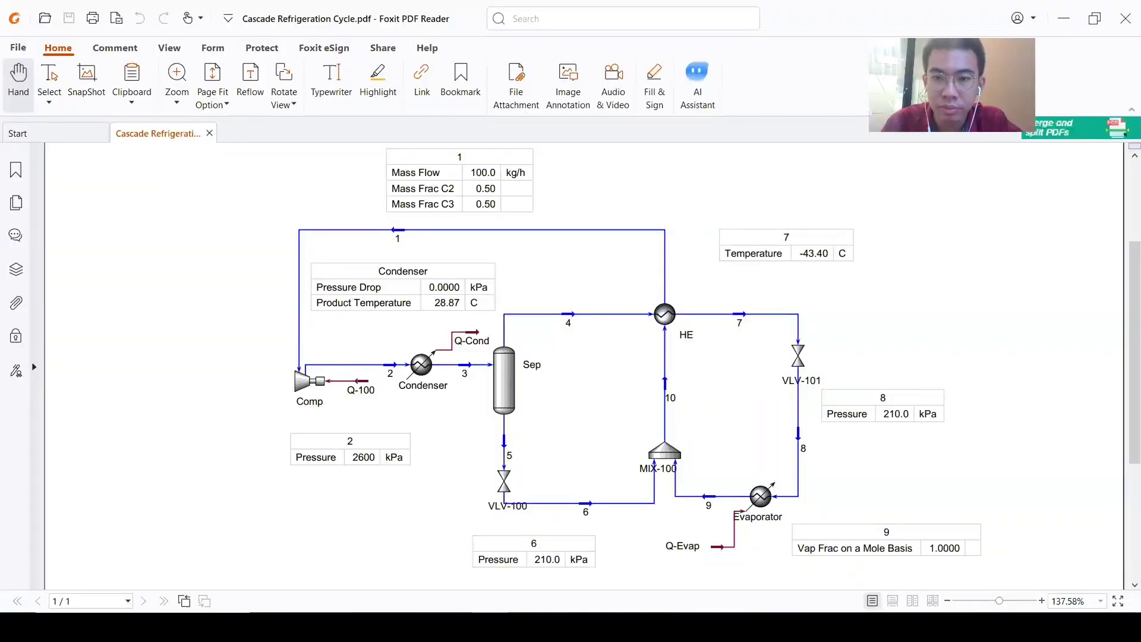
# - Set stream 7's temperature to -43.4 C
pyautogui.hotkey('alt', 'Tab')
pyautogui.moveTo(802, 224); pyautogui.dragTo(802, 224)
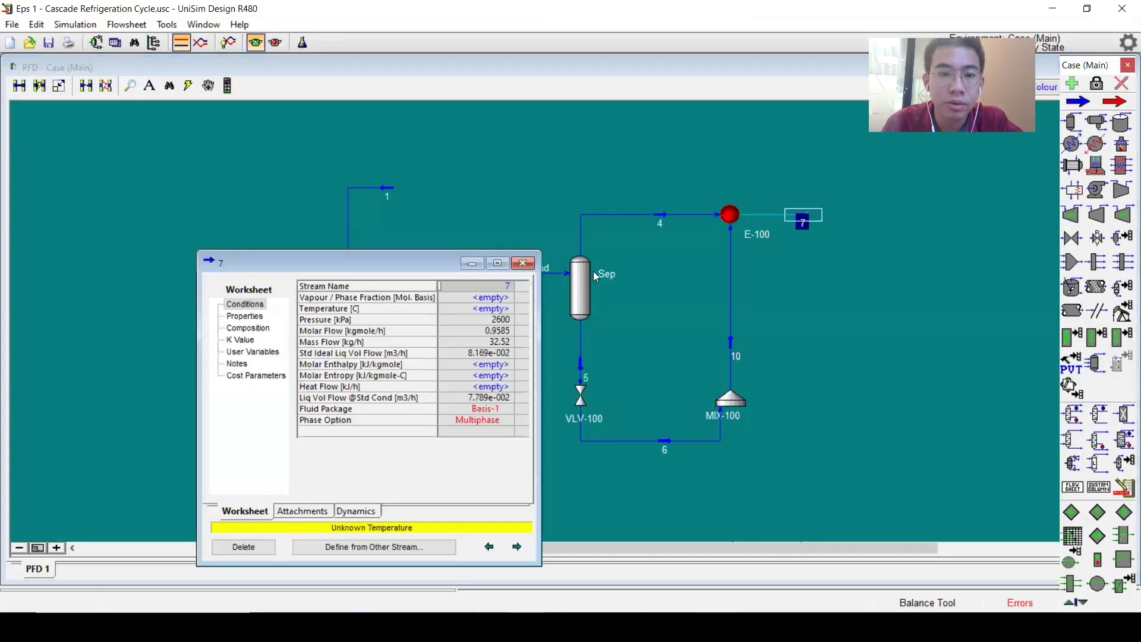
pyautogui.click(505, 311)
pyautogui.write('-43.3')
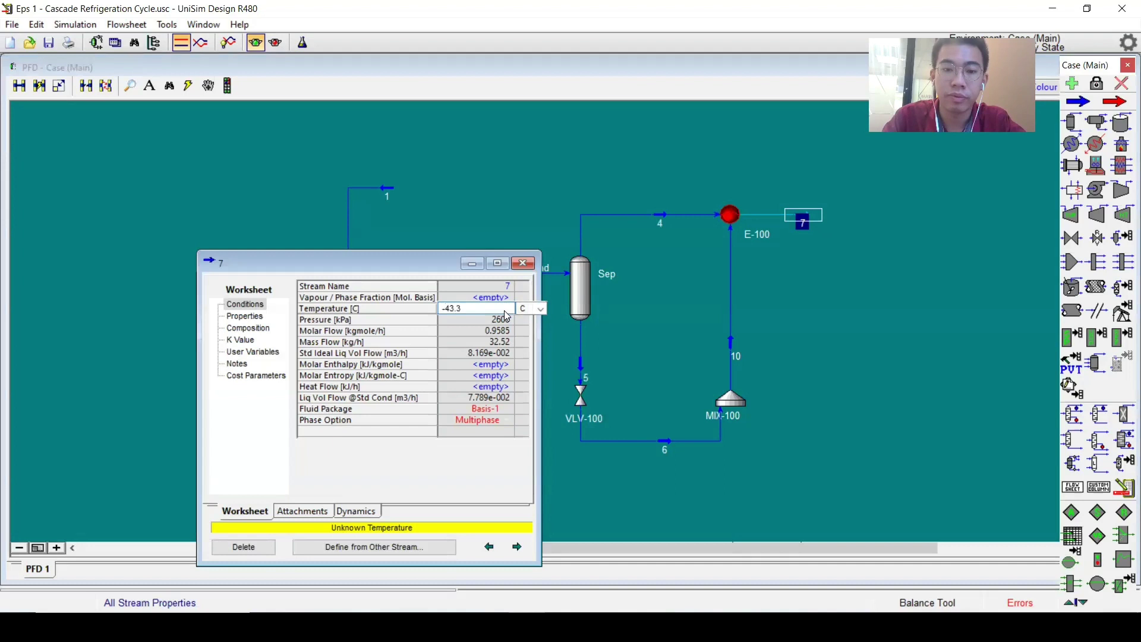
pyautogui.press('Return')
pyautogui.write('-4')
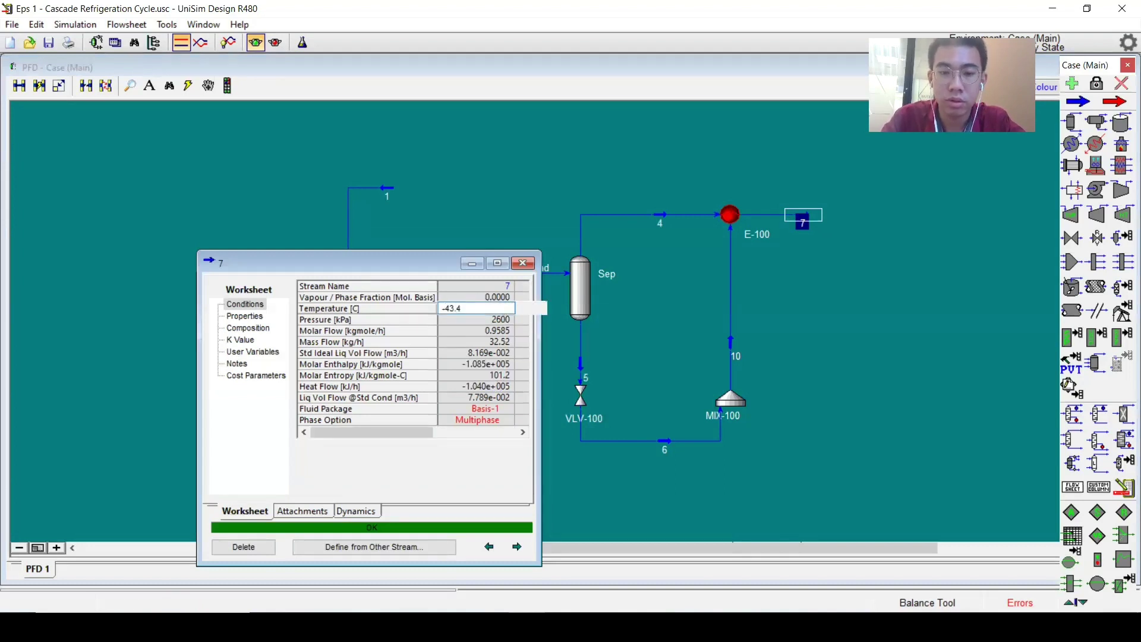
pyautogui.write('3.4')
pyautogui.press('Return')
pyautogui.click(522, 262)
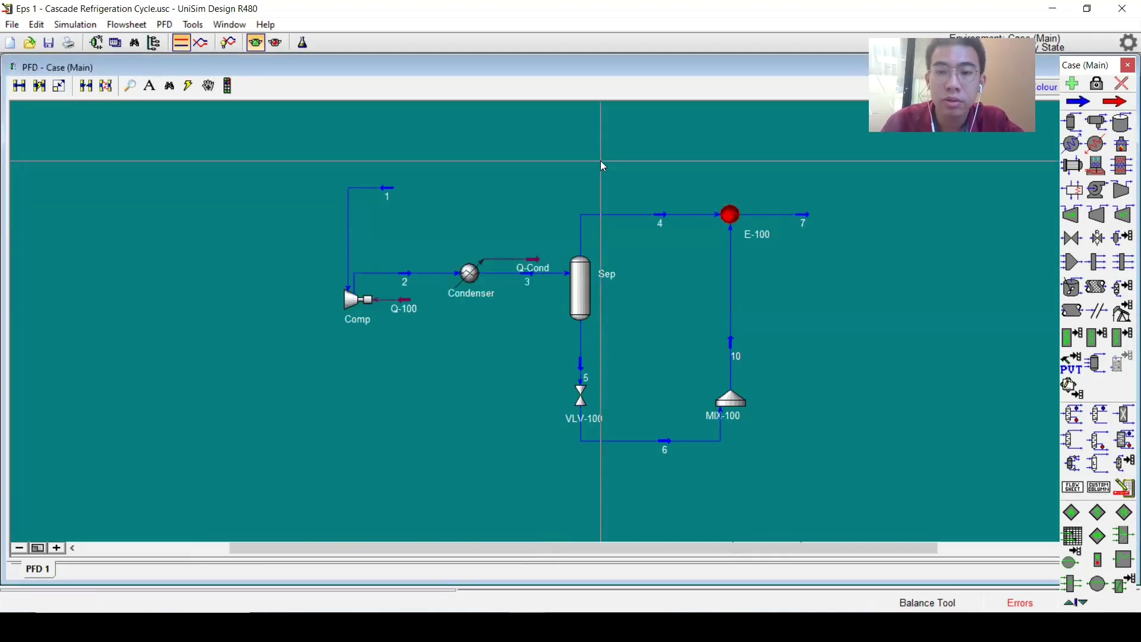
# - Draw new shell-side outlet stream 8 from E-100 leftward across the top
pyautogui.press('ctrl')
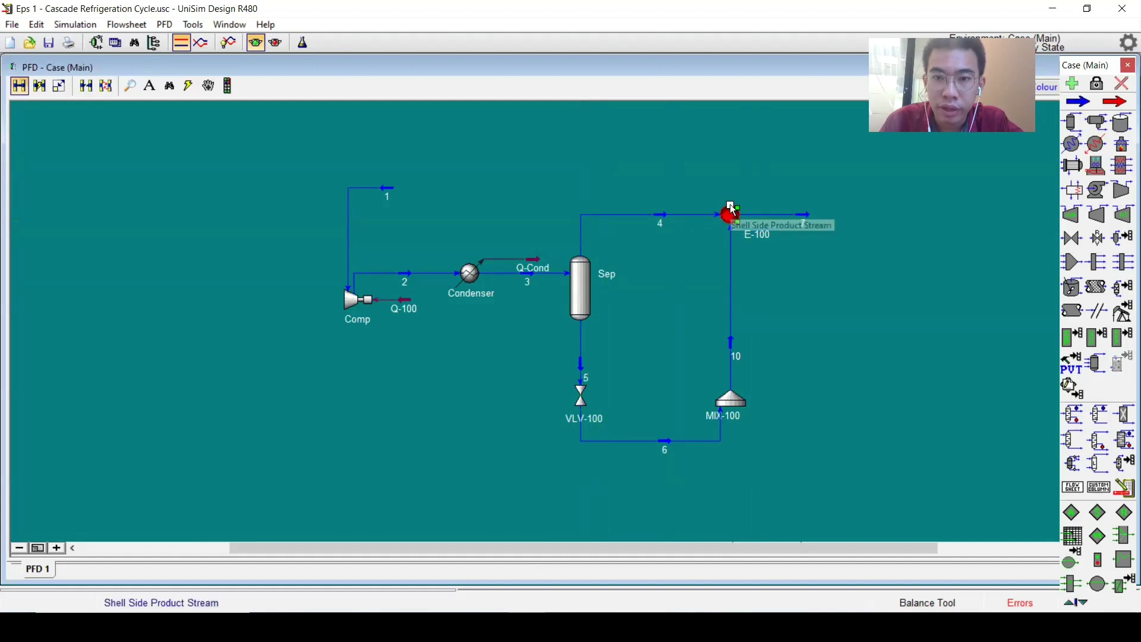
pyautogui.moveTo(732, 209); pyautogui.dragTo(554, 186)
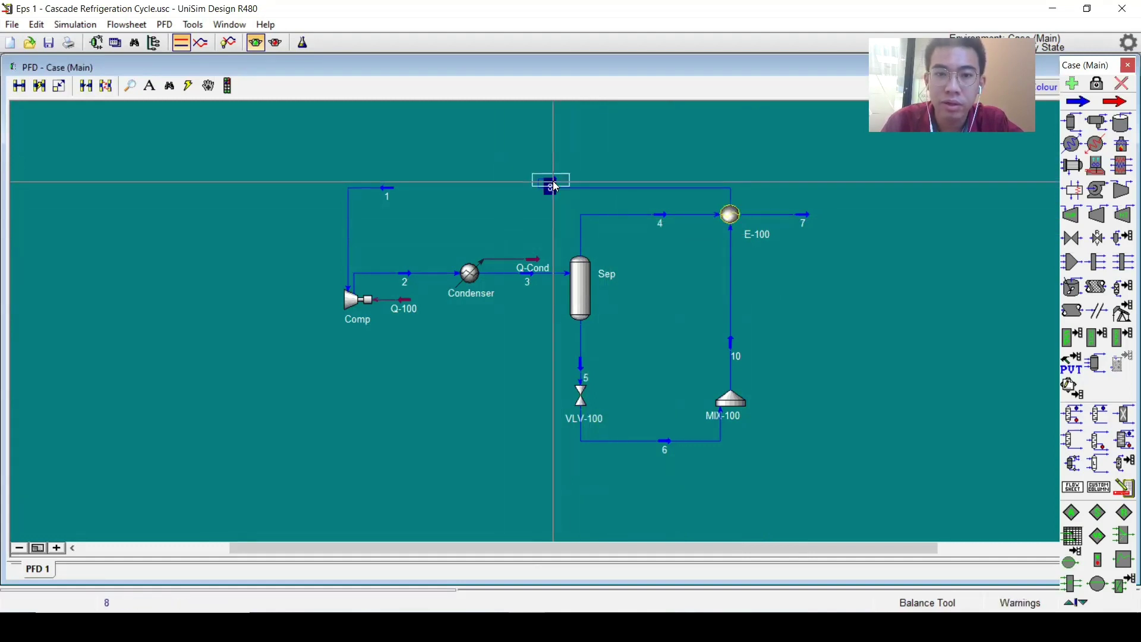
pyautogui.doubleClick(727, 215)
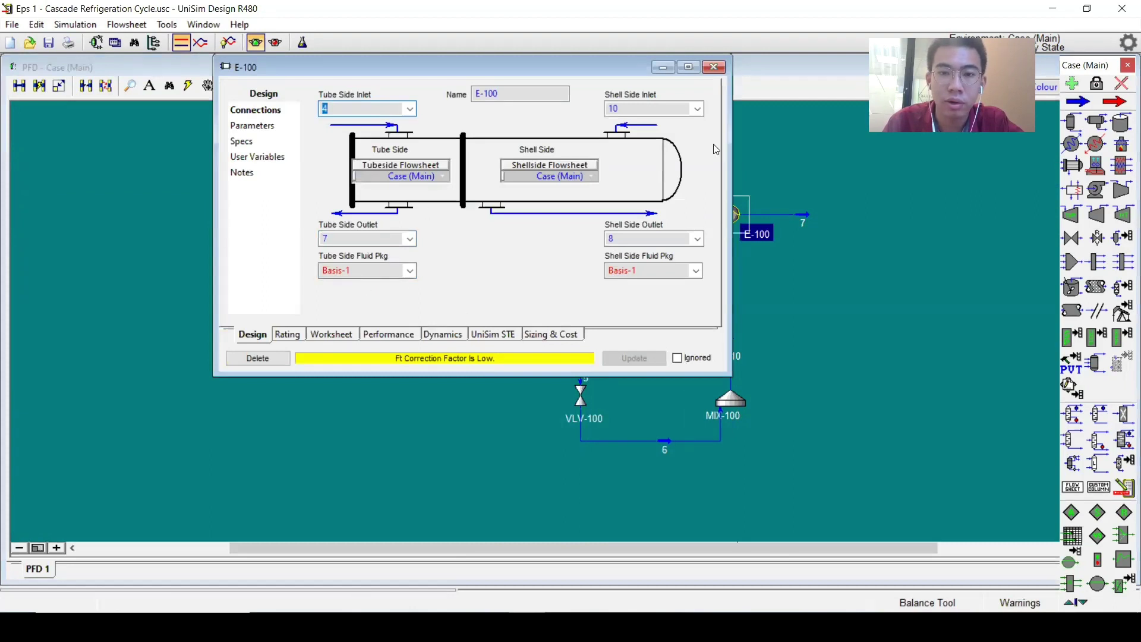
pyautogui.click(722, 67)
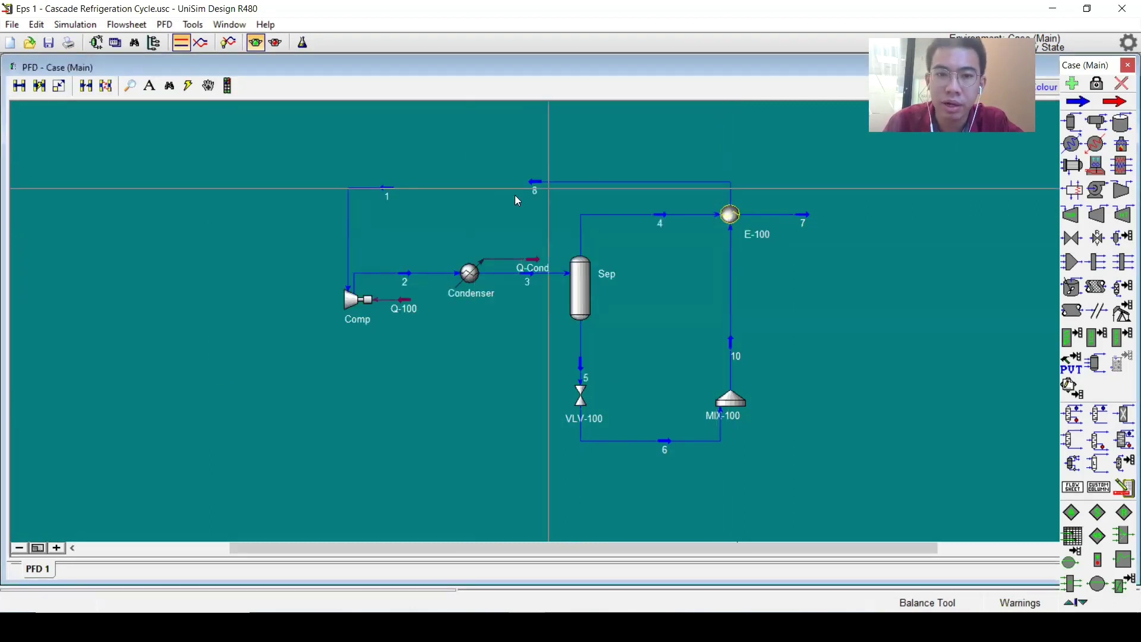
pyautogui.moveTo(385, 193)
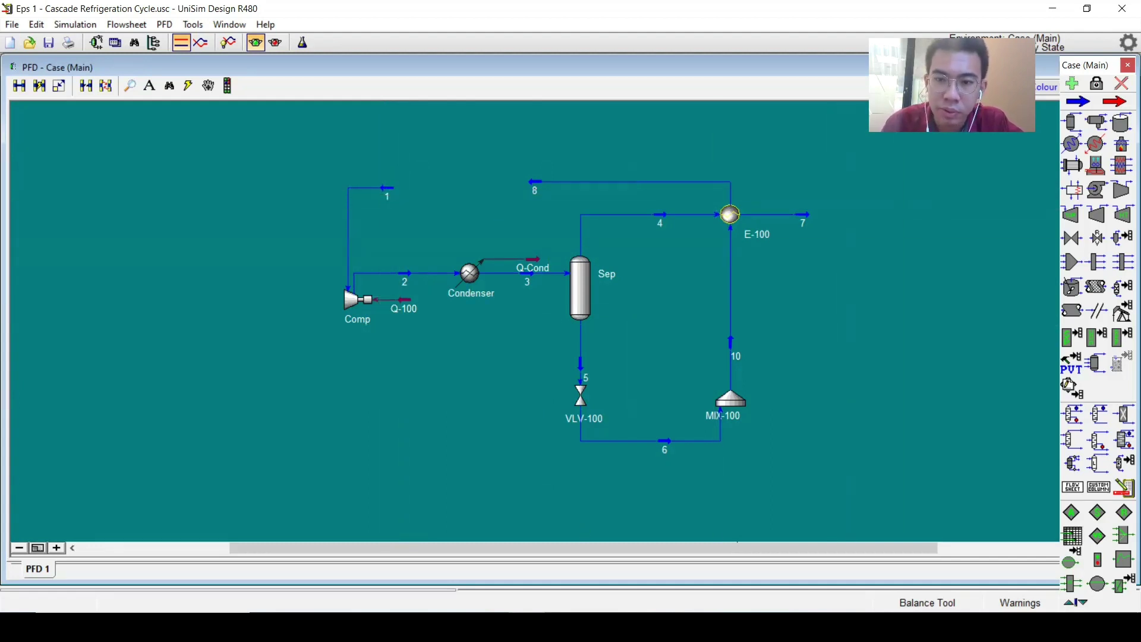
pyautogui.hotkey('alt', 'Tab')
pyautogui.hotkey('alt', 'Tab')
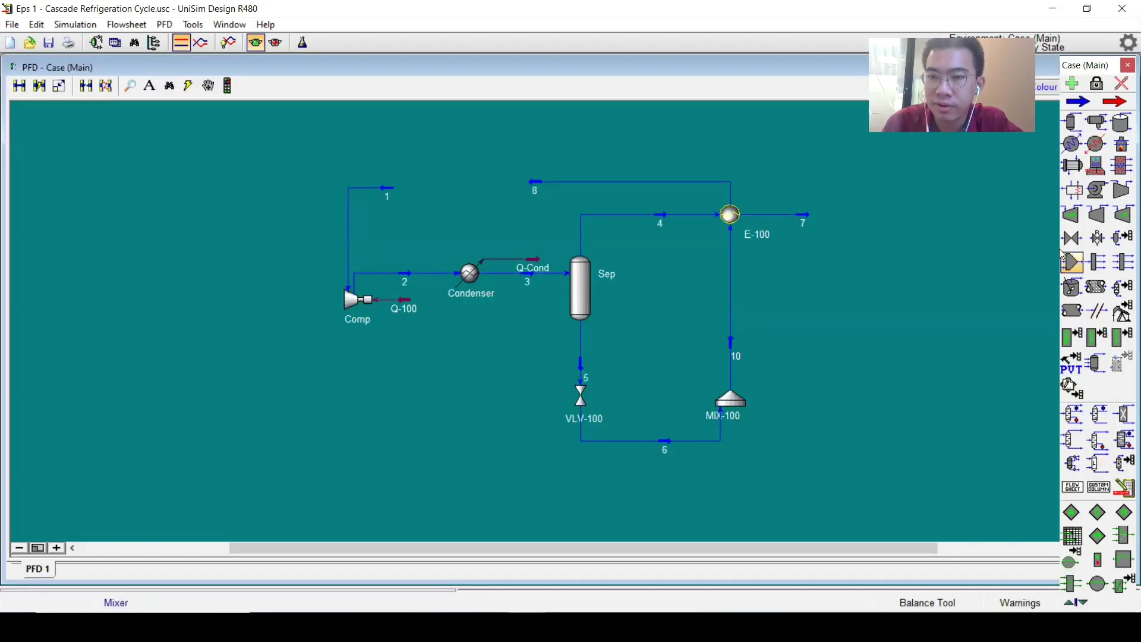
# - Add valve VLV-101 right of E-100 with stream 7 as inlet and an outlet stream
pyautogui.moveTo(1071, 238); pyautogui.dragTo(807, 214)
pyautogui.press('ctrl')
pyautogui.doubleClick(856, 254)
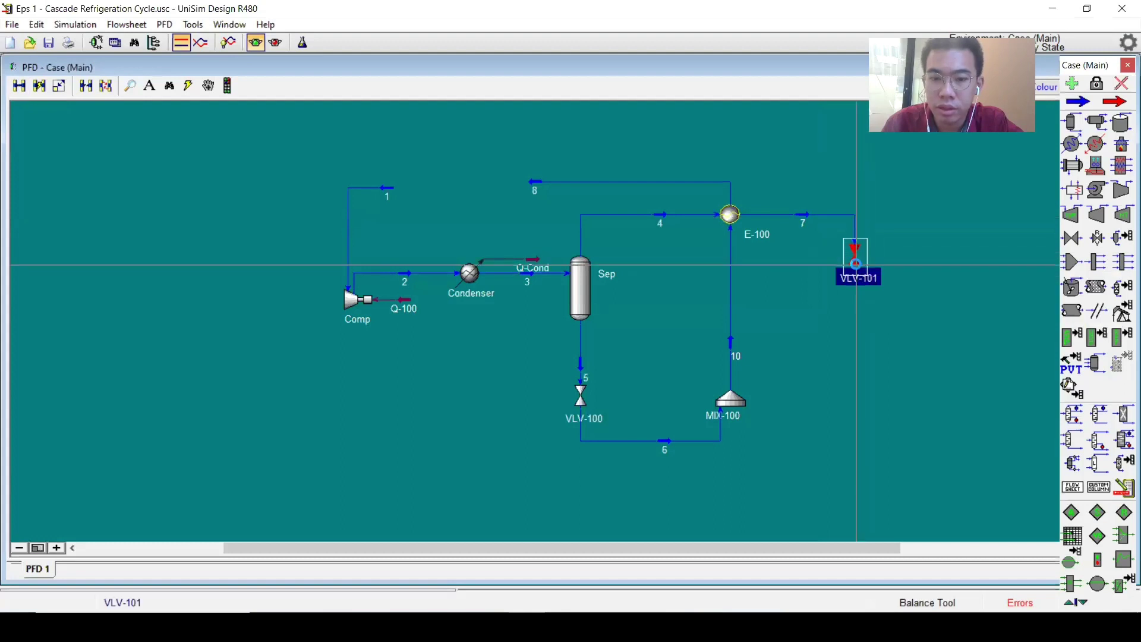
pyautogui.click(661, 83)
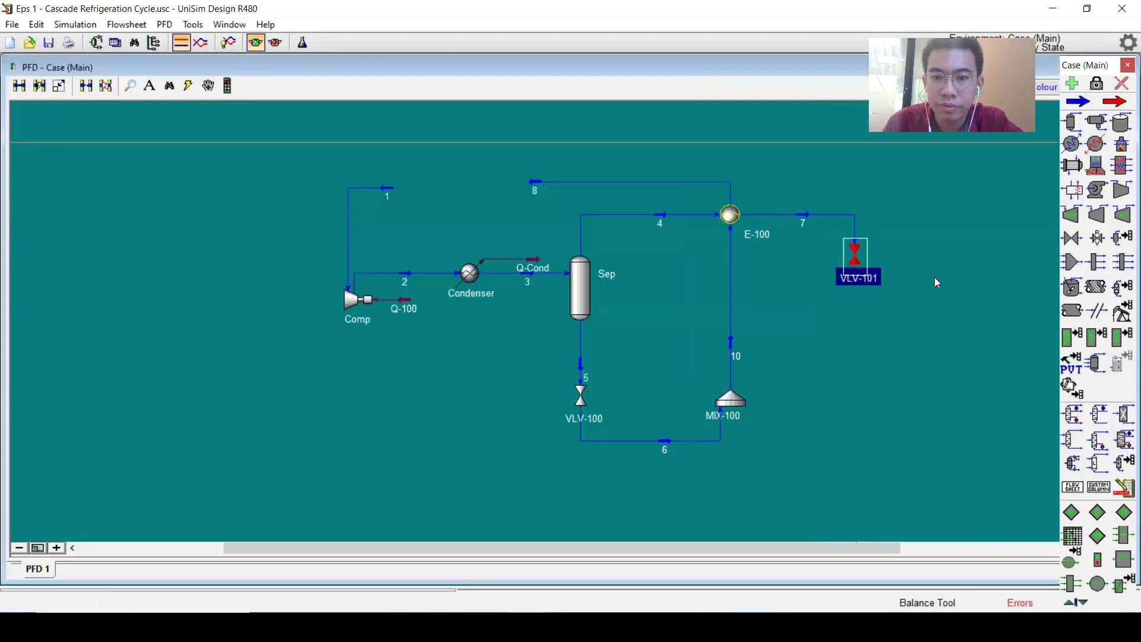
pyautogui.moveTo(857, 267); pyautogui.dragTo(856, 323)
# - Delete the old stream 8 from E-100 so the name can be reused
pyautogui.doubleClick(856, 324)
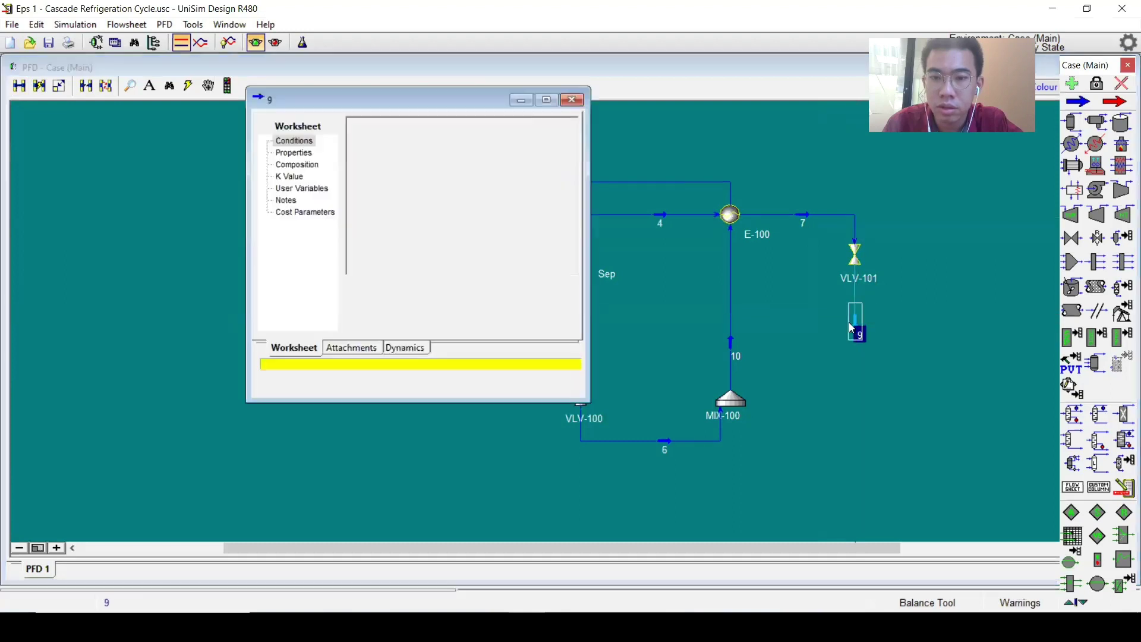
pyautogui.press('Return')
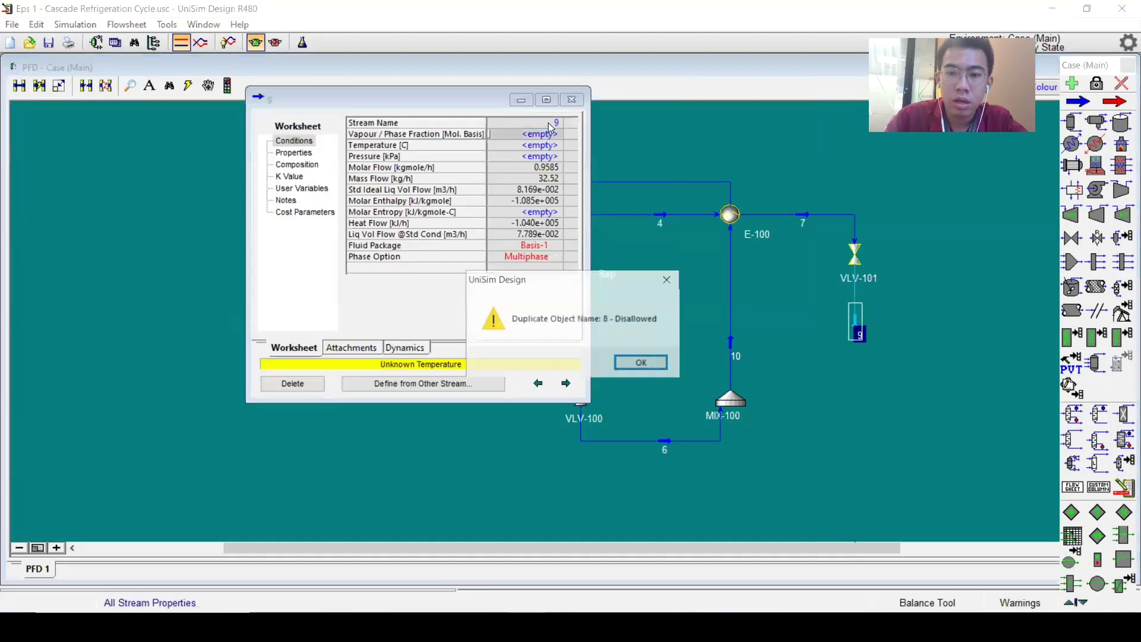
pyautogui.click(638, 360)
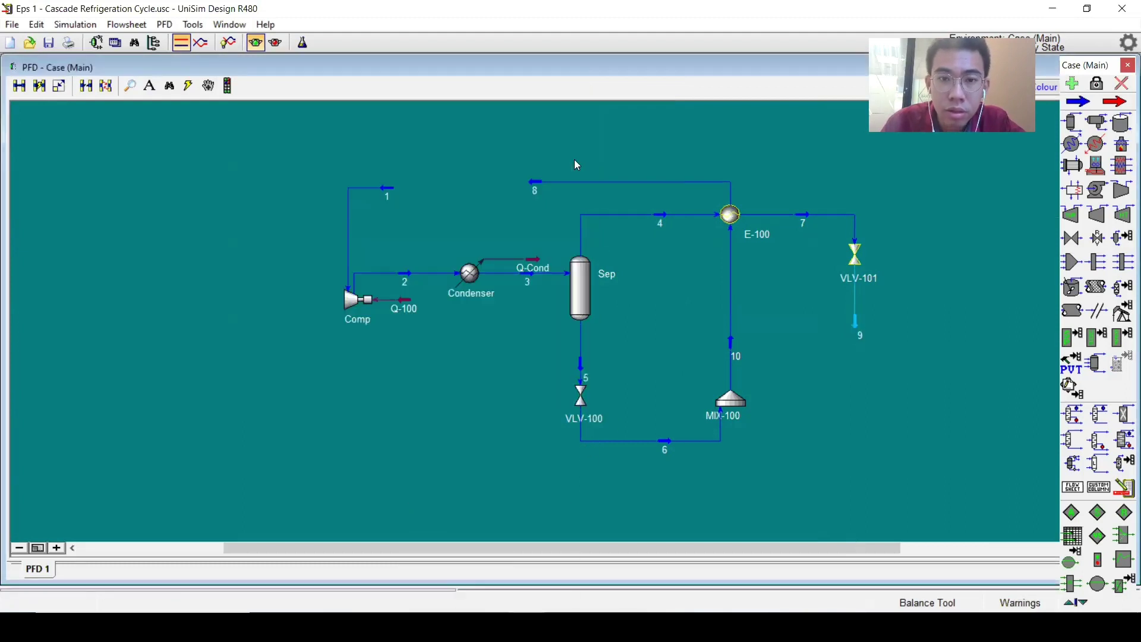
pyautogui.click(526, 189)
pyautogui.press('Delete')
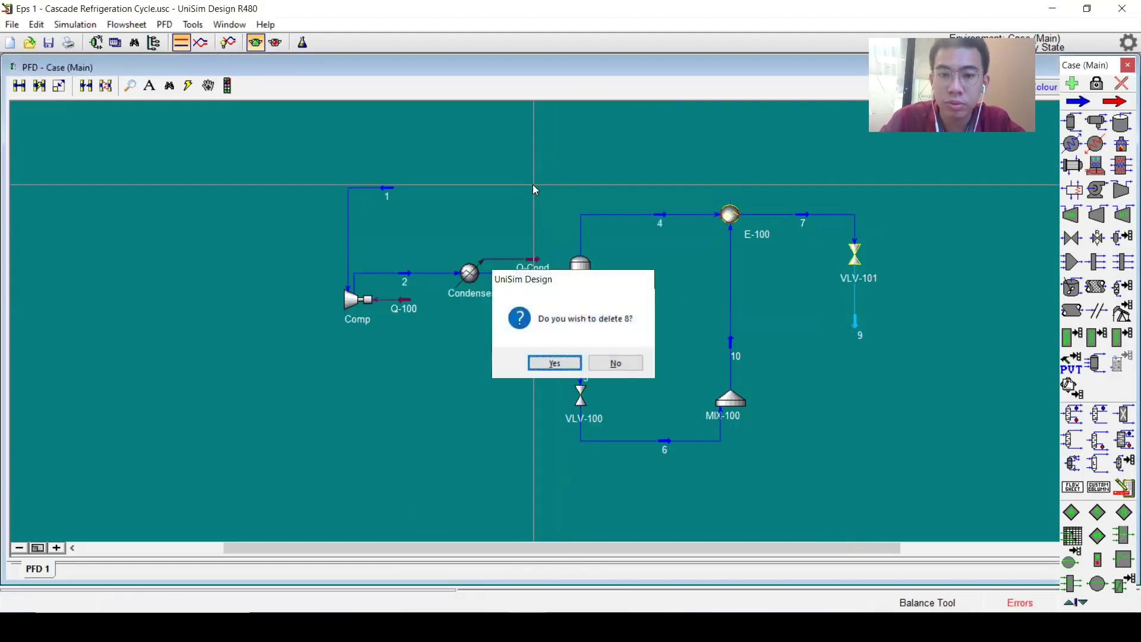
pyautogui.press('Return')
# - Rename the valve outlet stream to 8 and set its pressure to 210 kPa
pyautogui.doubleClick(856, 322)
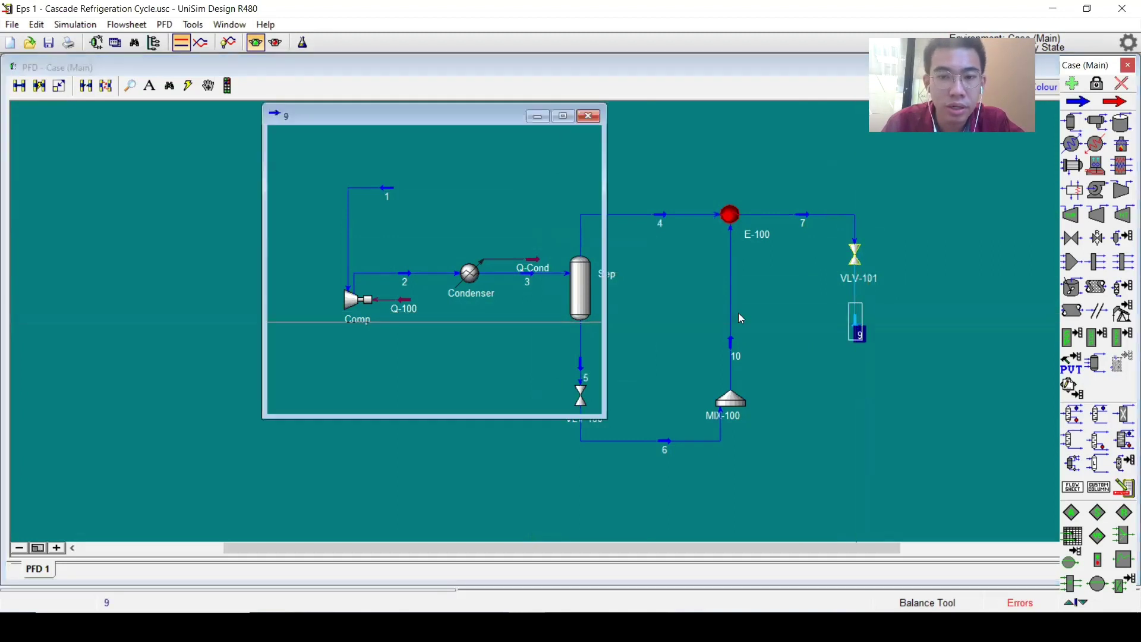
pyautogui.click(521, 173)
pyautogui.click(518, 164)
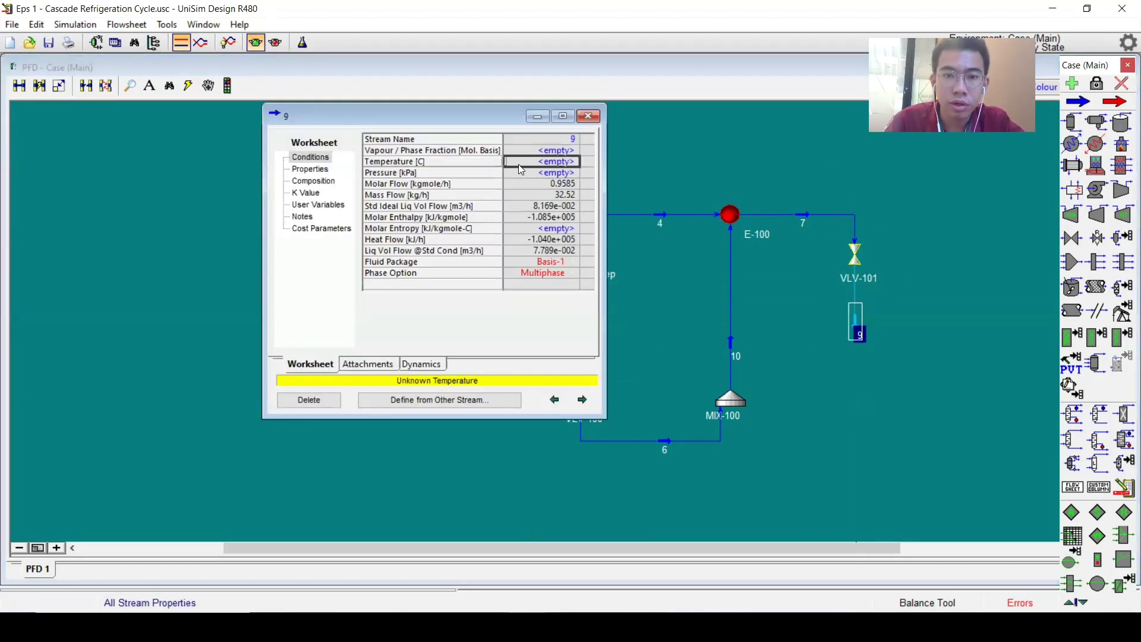
pyautogui.click(523, 150)
pyautogui.click(529, 140)
pyautogui.write('8')
pyautogui.press('Return')
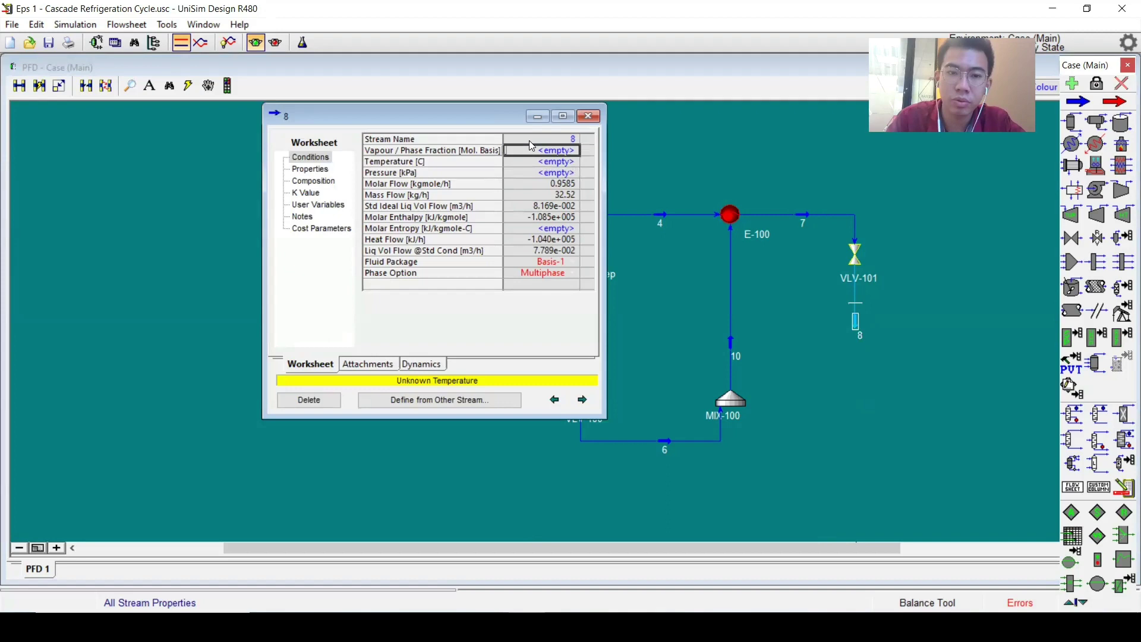
pyautogui.click(547, 173)
pyautogui.write('210')
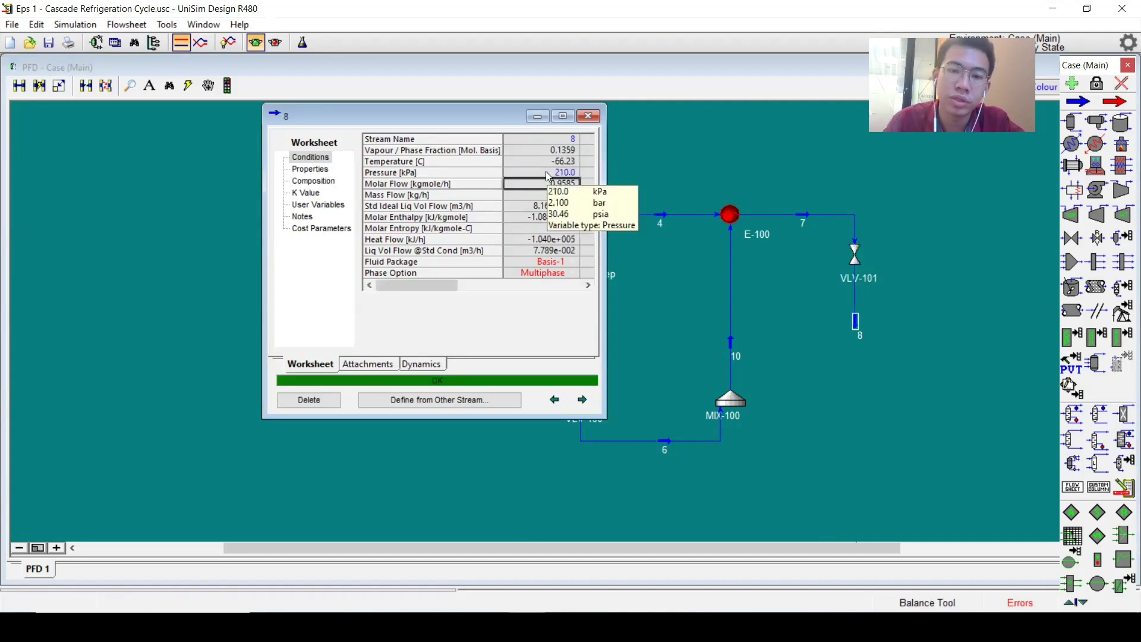
pyautogui.press('Return')
pyautogui.click(588, 116)
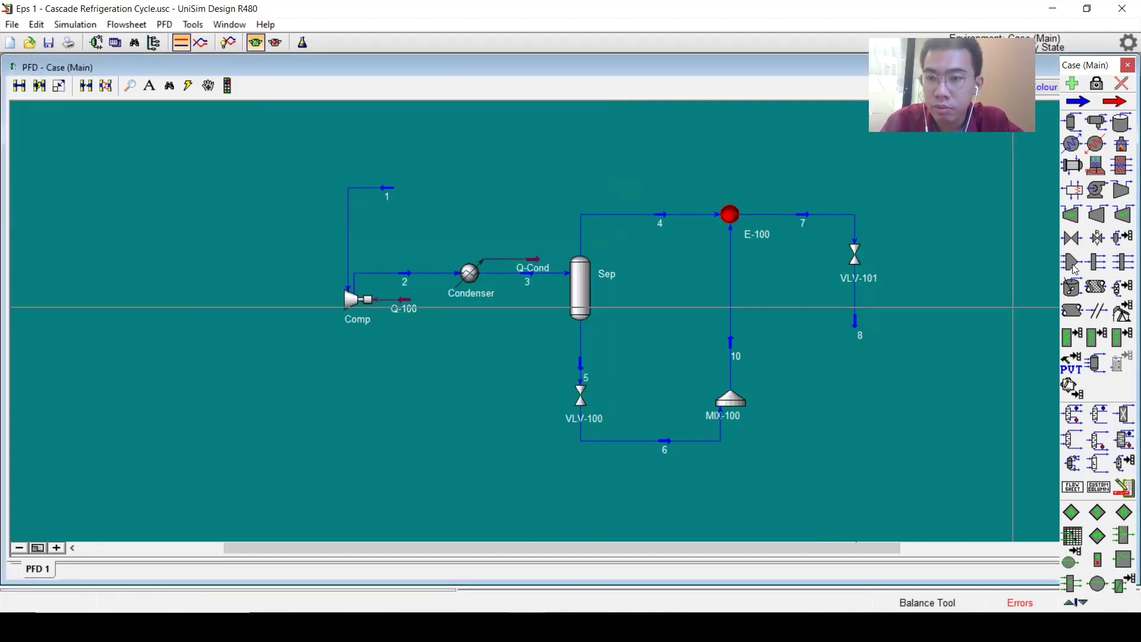
# - Place a heater below VLV-101 with stream 8 as its feed
pyautogui.moveTo(1102, 153); pyautogui.dragTo(815, 438)
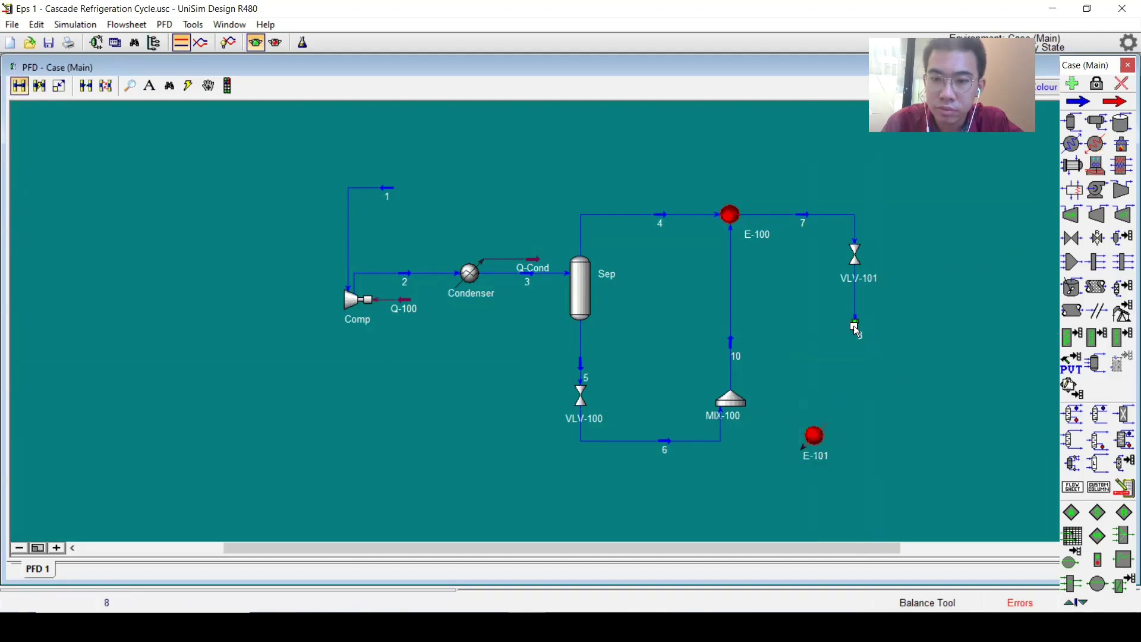
pyautogui.moveTo(856, 324); pyautogui.dragTo(810, 439)
pyautogui.click(814, 443)
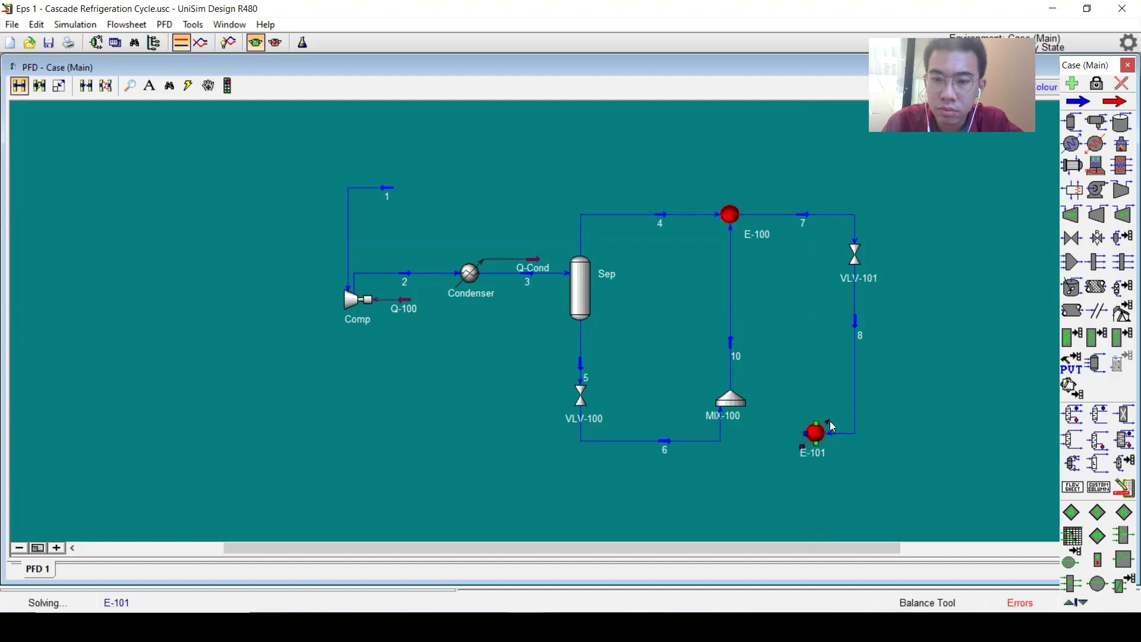
pyautogui.doubleClick(809, 436)
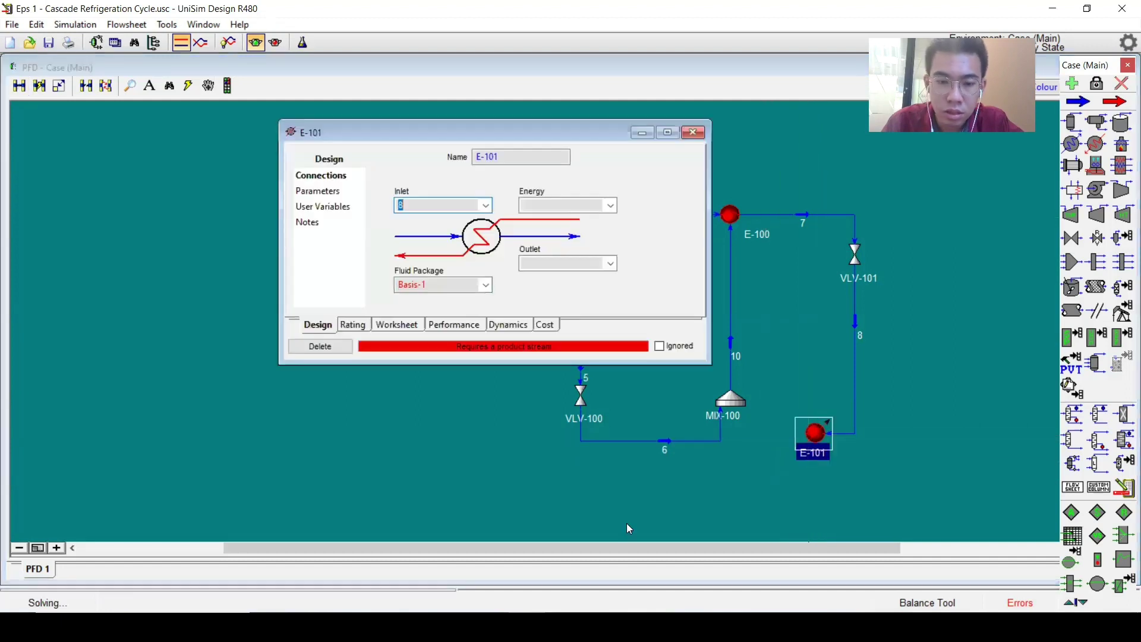
# - Name the heater Evaporator, with outlet stream 9 and energy stream Q-Evap
pyautogui.hotkey('alt', 'Tab')
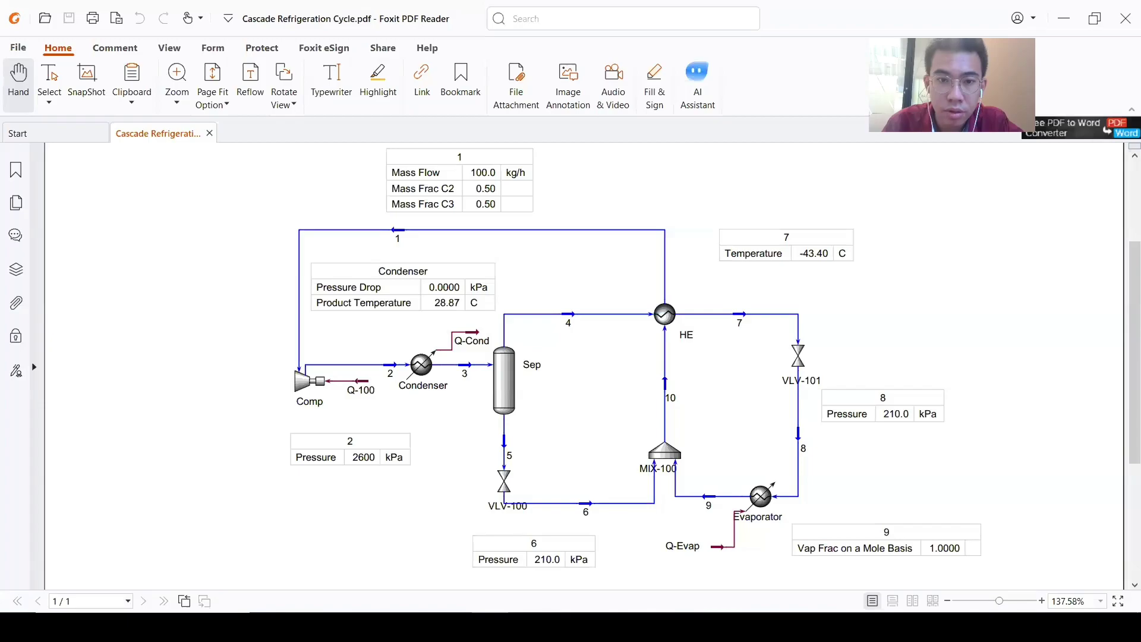
pyautogui.hotkey('alt', 'Tab')
pyautogui.write('e')
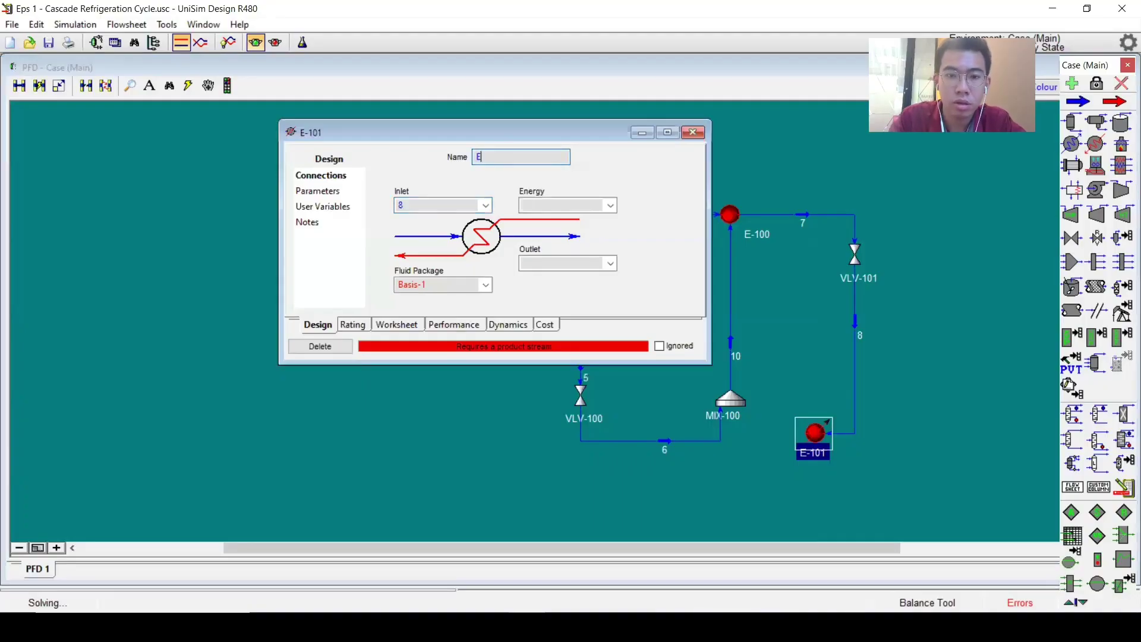
pyautogui.write('vaporator')
pyautogui.press('Return')
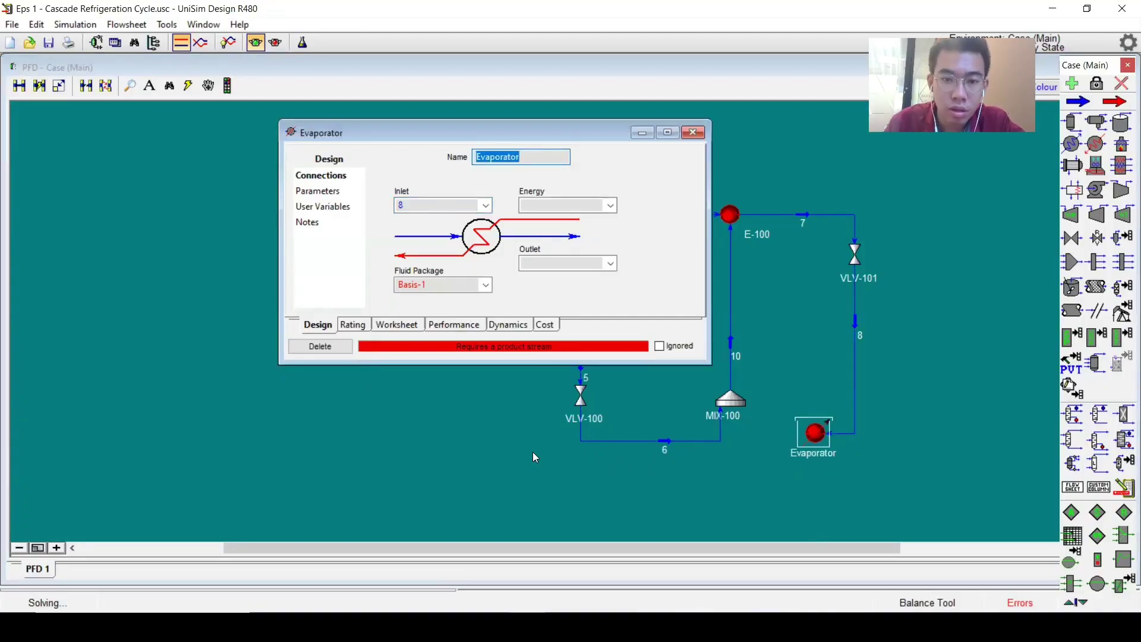
pyautogui.click(546, 264)
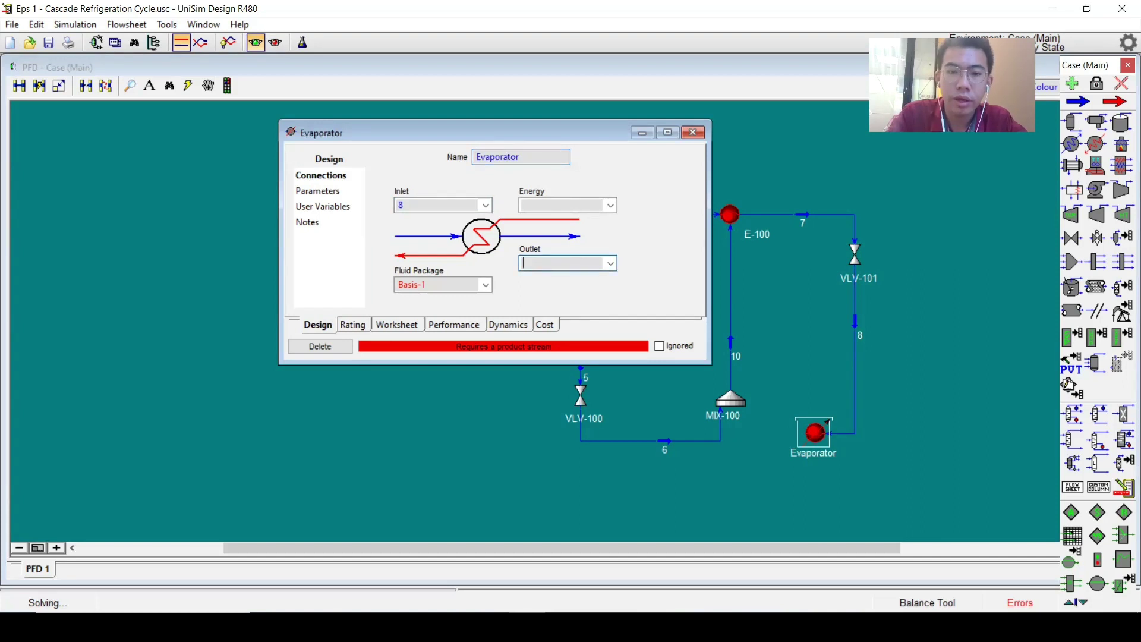
pyautogui.write('9')
pyautogui.press('Return')
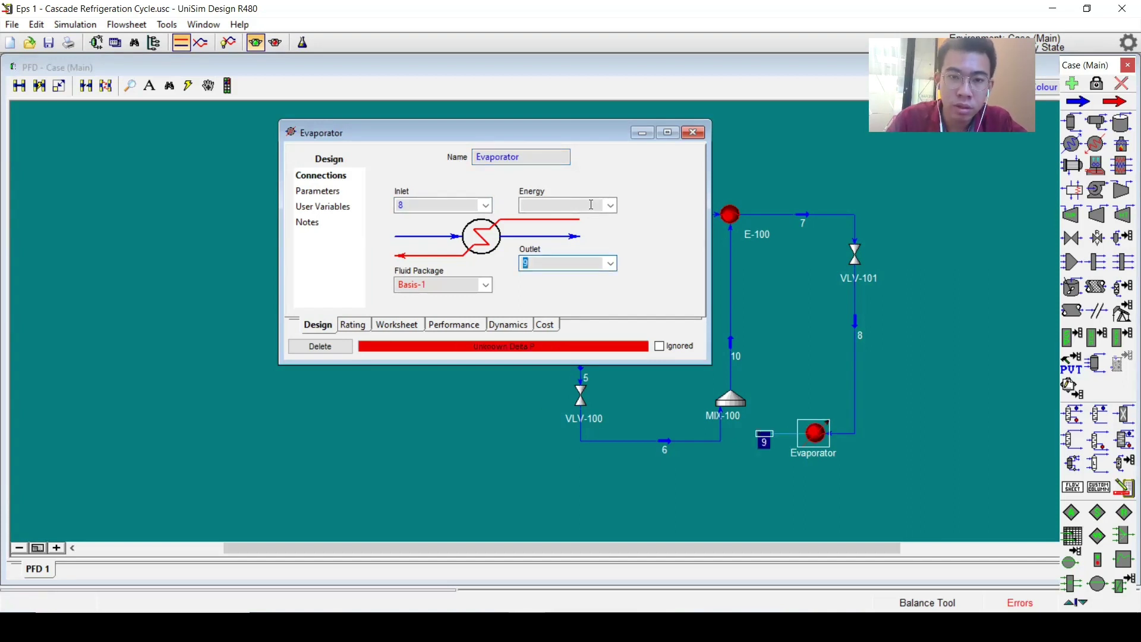
pyautogui.click(591, 204)
pyautogui.write('Q-Evap')
pyautogui.press('Return')
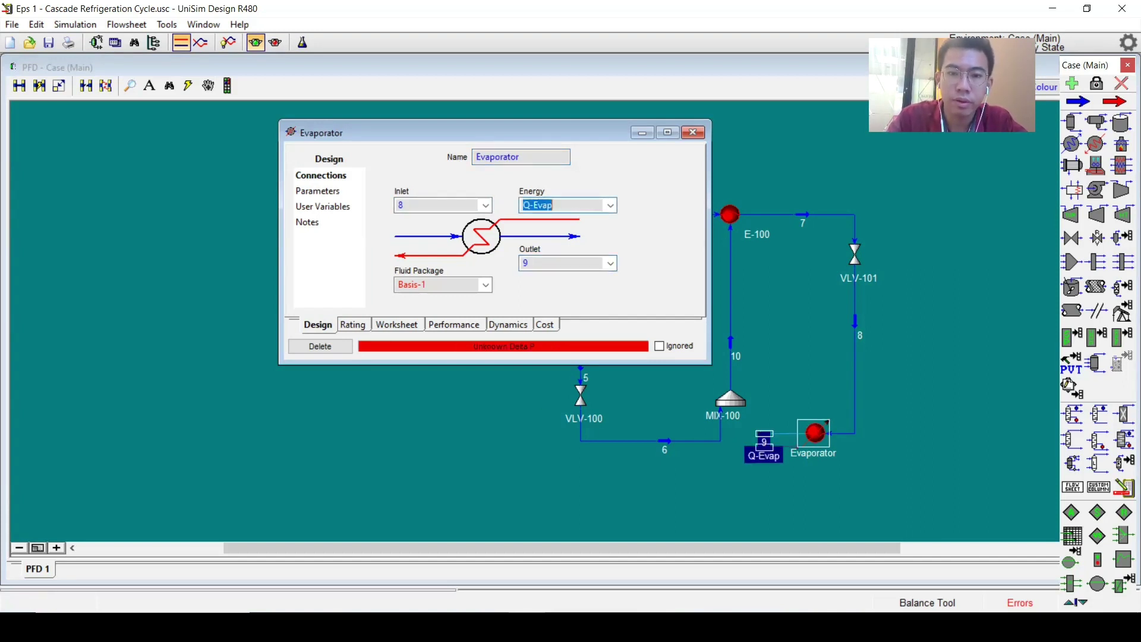
# - Set the Evaporator's pressure drop to 0 and stream 9's vapour fraction to 1
pyautogui.click(338, 191)
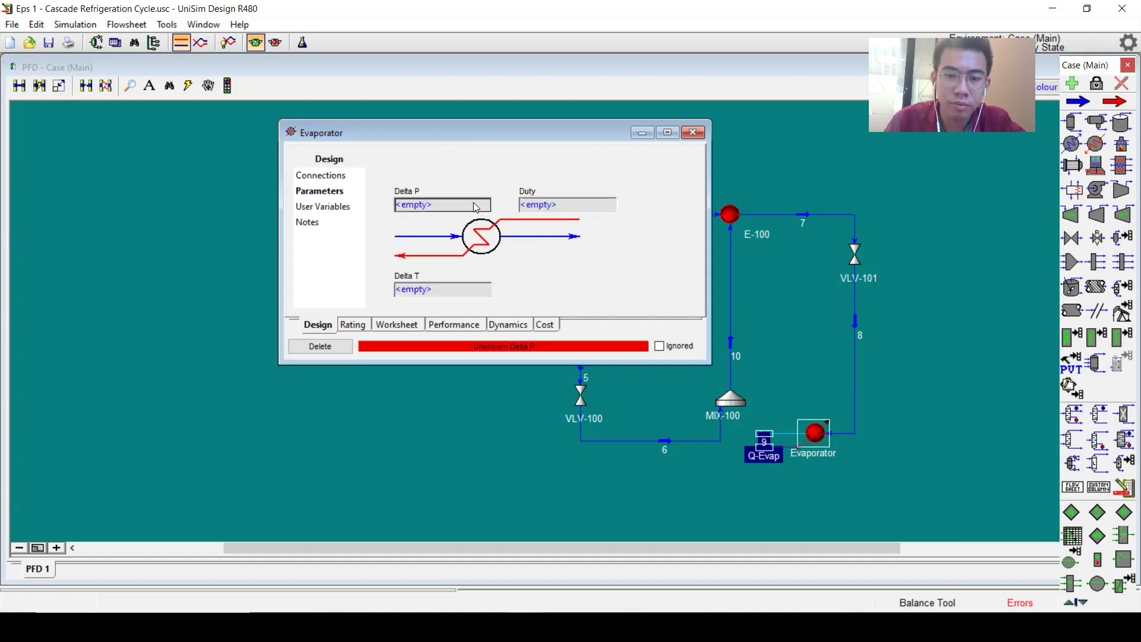
pyautogui.click(477, 208)
pyautogui.write('0')
pyautogui.press('Return')
pyautogui.click(405, 325)
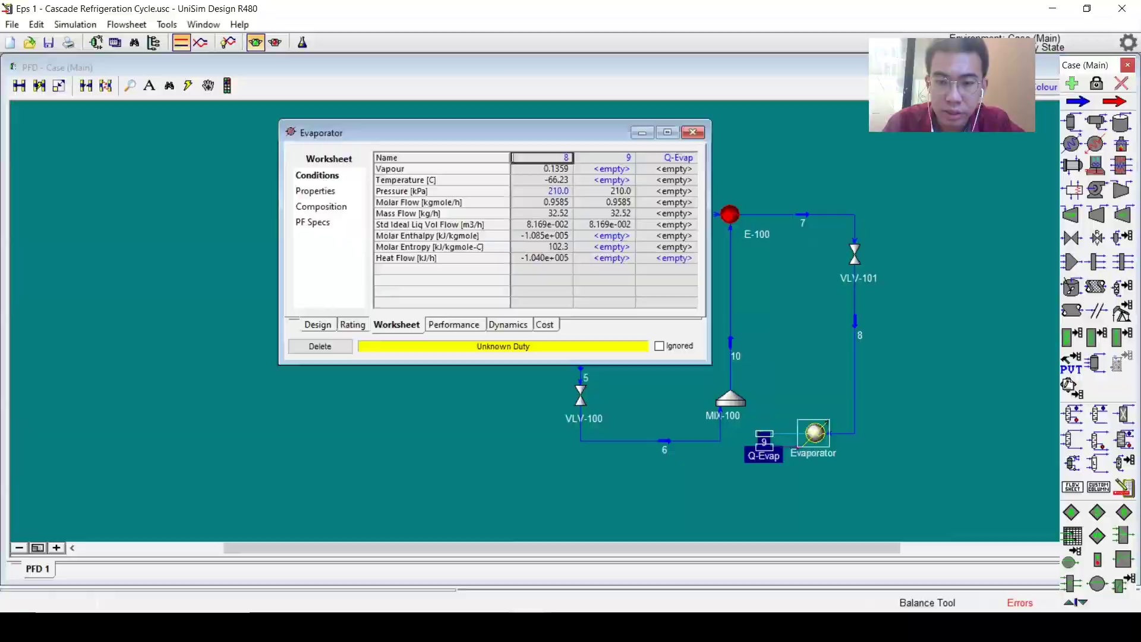
pyautogui.hotkey('alt', 'Tab')
pyautogui.hotkey('alt', 'Tab')
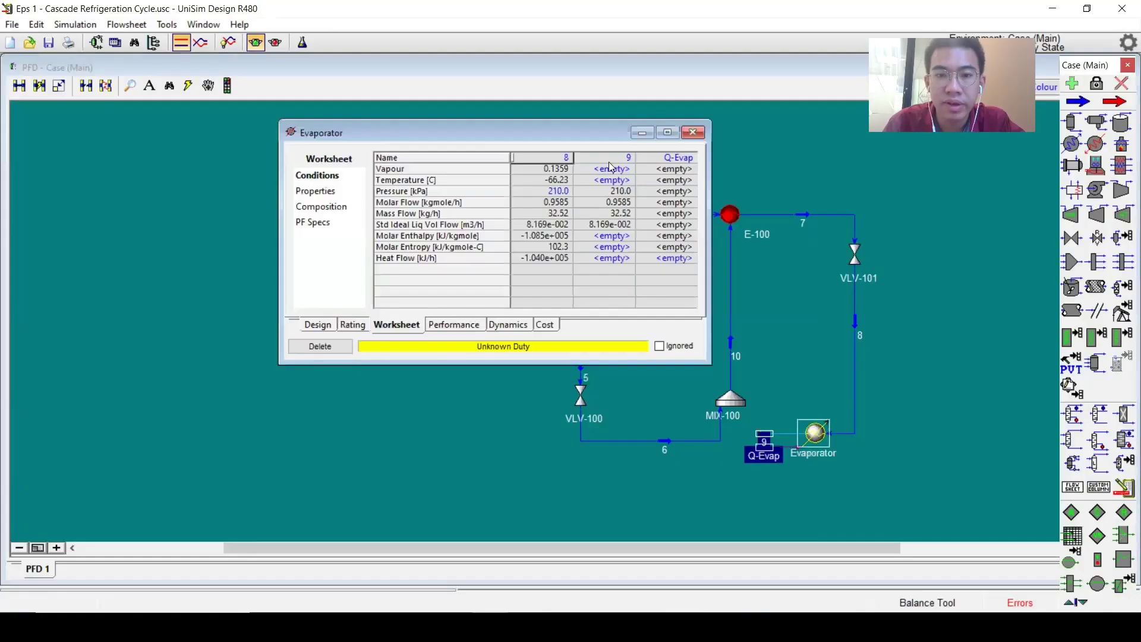
pyautogui.click(610, 169)
pyautogui.write('1')
pyautogui.press('Return')
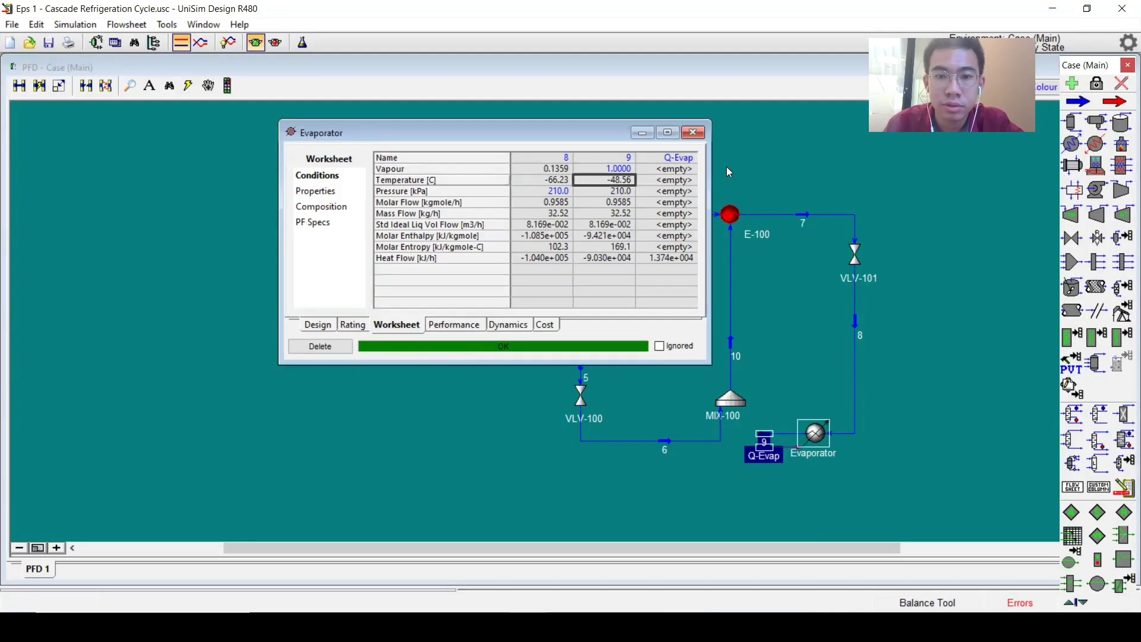
pyautogui.click(703, 134)
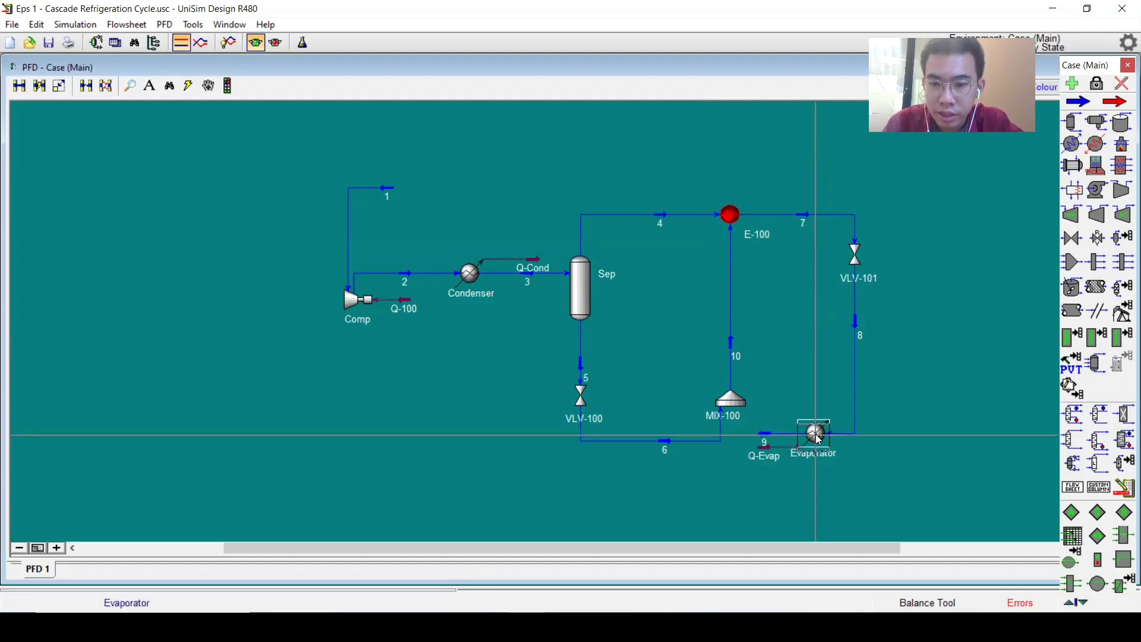
# - Connect stream 9 as a feed to MIX-100 and check stream 10's composition
pyautogui.press('ctrl')
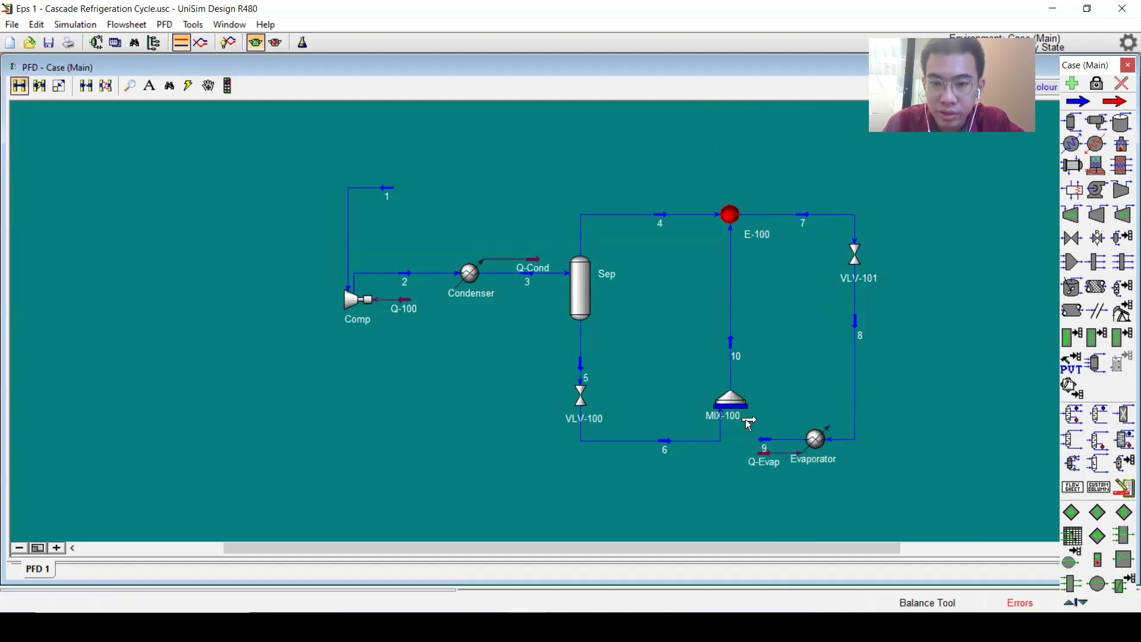
pyautogui.moveTo(743, 412); pyautogui.dragTo(766, 439)
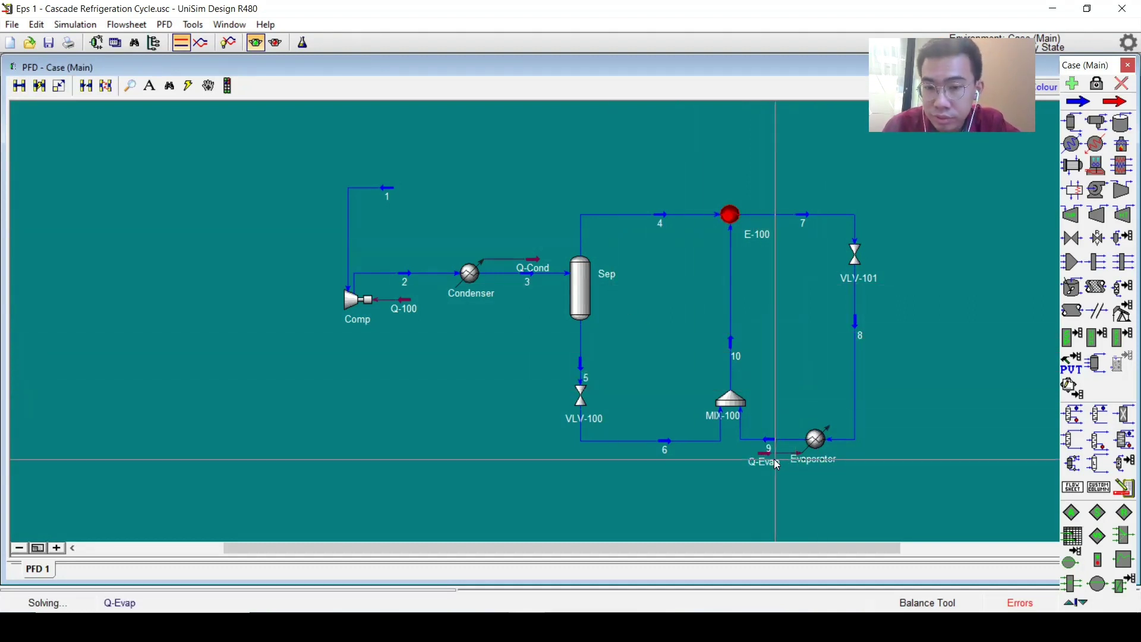
pyautogui.moveTo(774, 449)
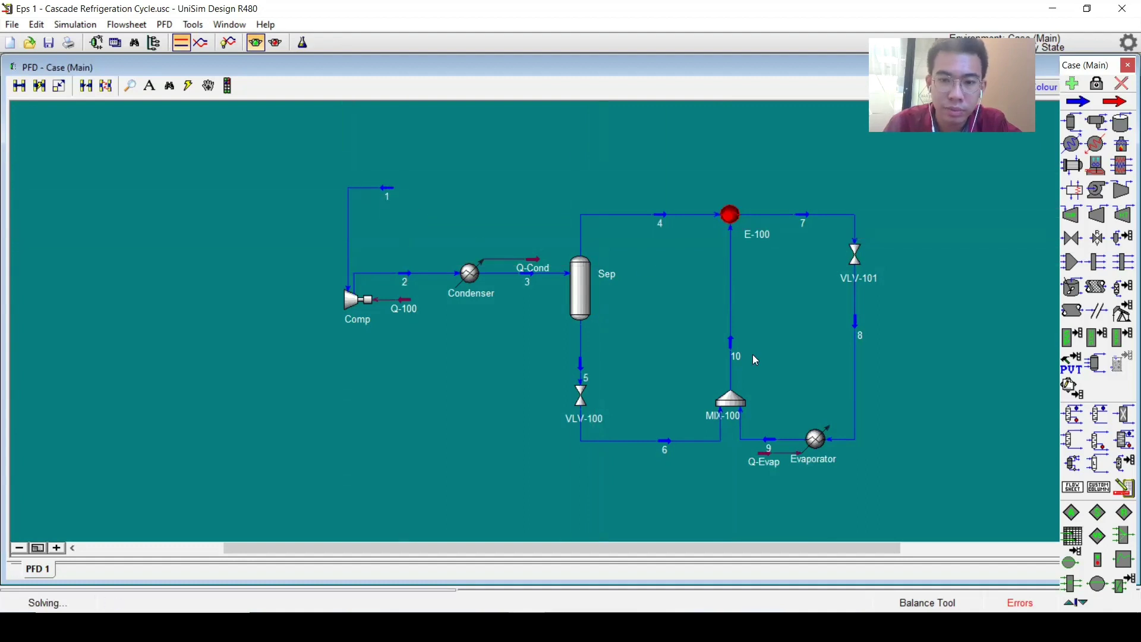
pyautogui.doubleClick(734, 350)
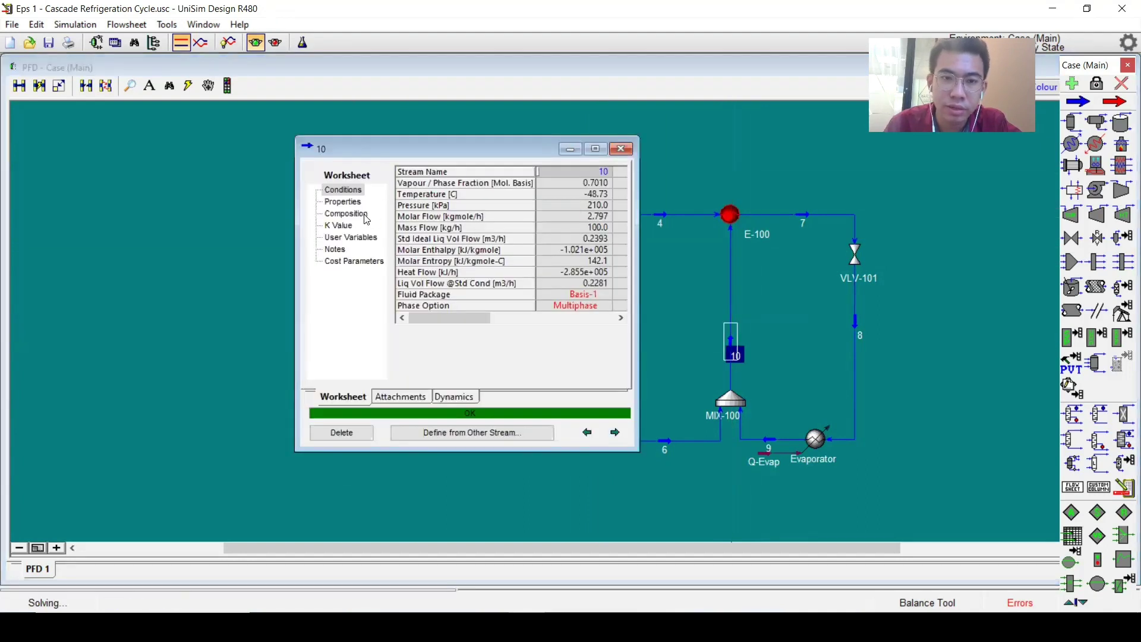
pyautogui.click(346, 213)
pyautogui.click(622, 150)
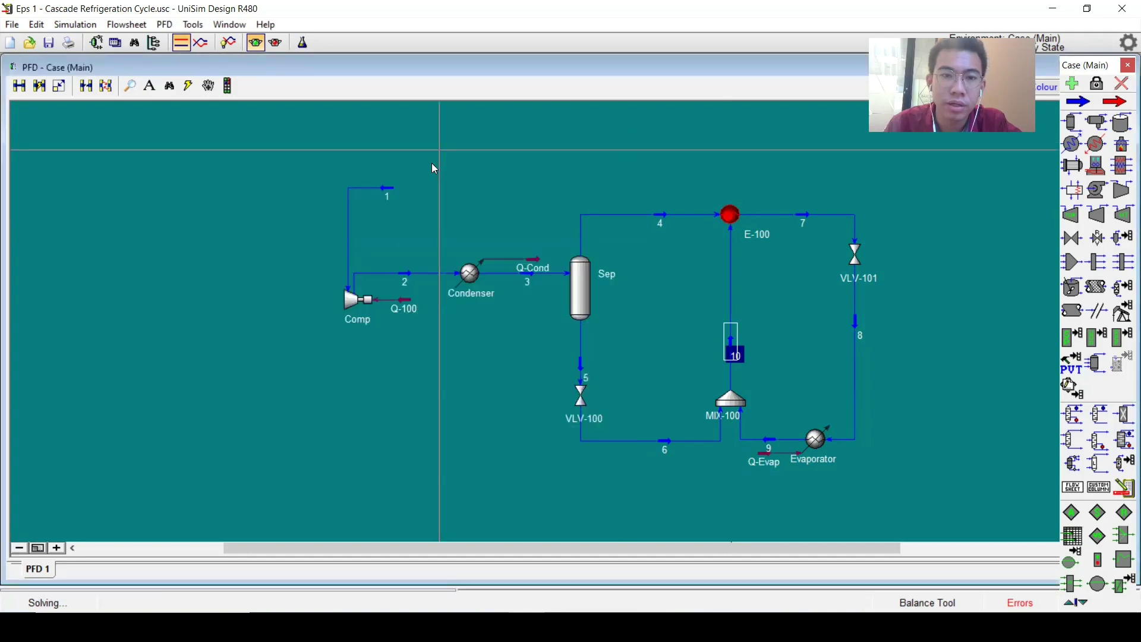
# - Move stream 1 near E-100 and attach E-100's shell-side outlet to it
pyautogui.moveTo(389, 191); pyautogui.dragTo(504, 173)
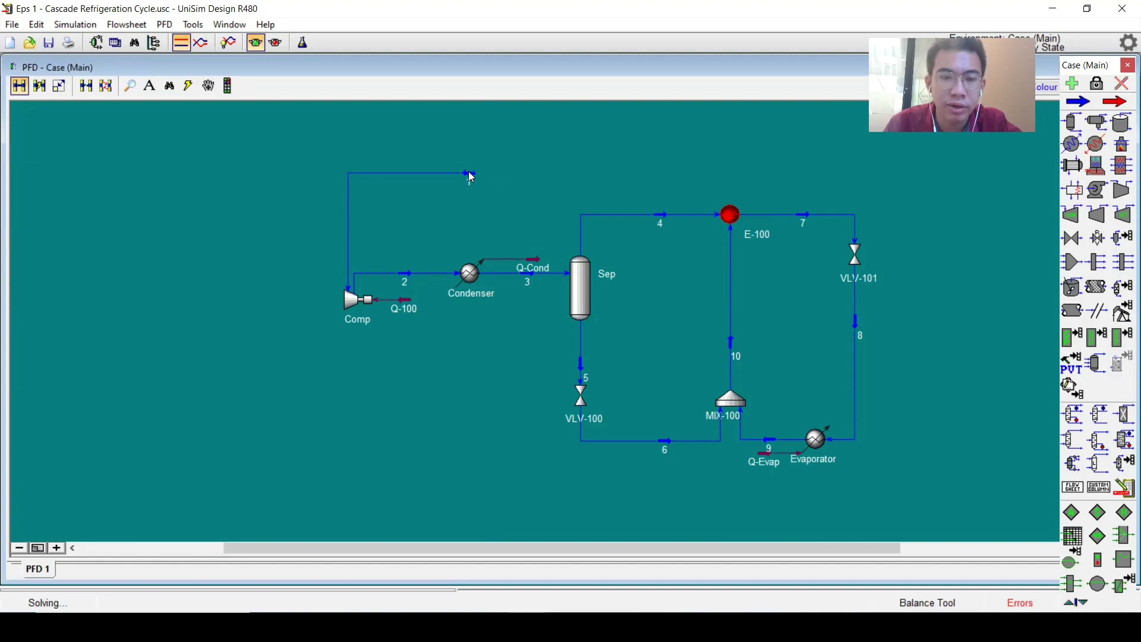
pyautogui.moveTo(468, 172); pyautogui.dragTo(493, 172)
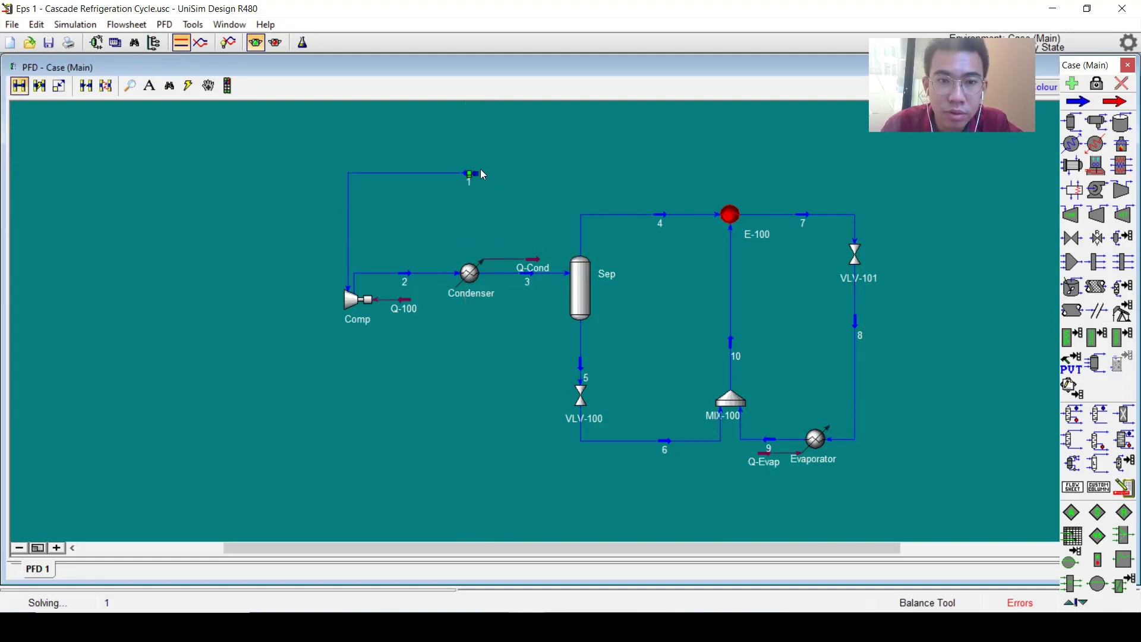
pyautogui.press('ctrl')
pyautogui.moveTo(746, 205); pyautogui.dragTo(504, 181)
# - Delete stream 1's 80.00 C temperature spec so it calculates -40.27 C
pyautogui.click(735, 221)
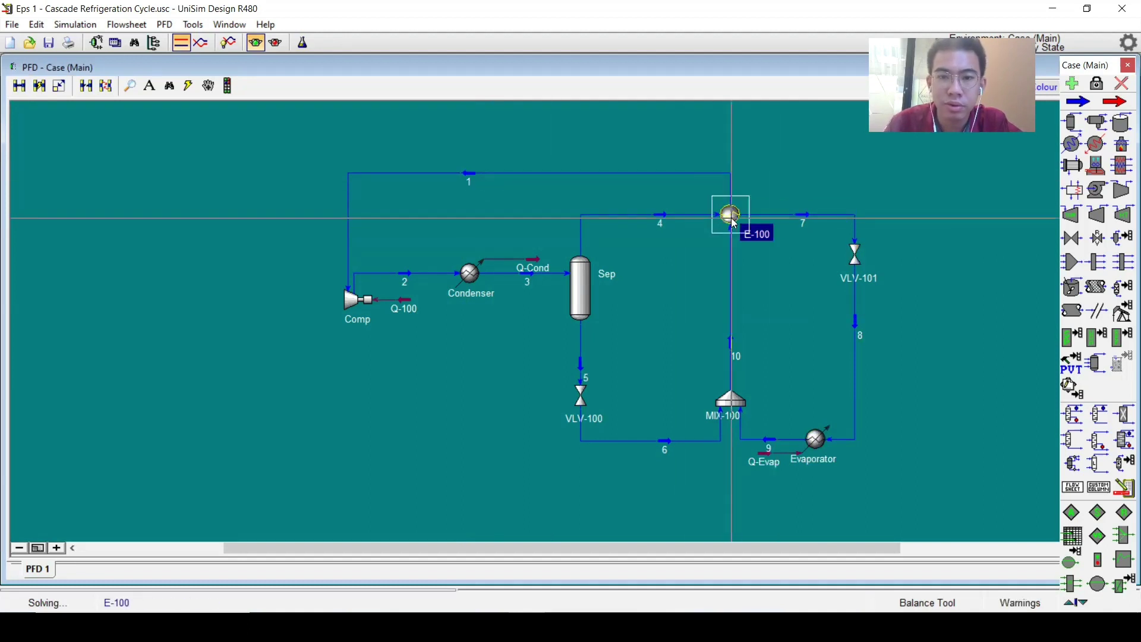
pyautogui.doubleClick(735, 221)
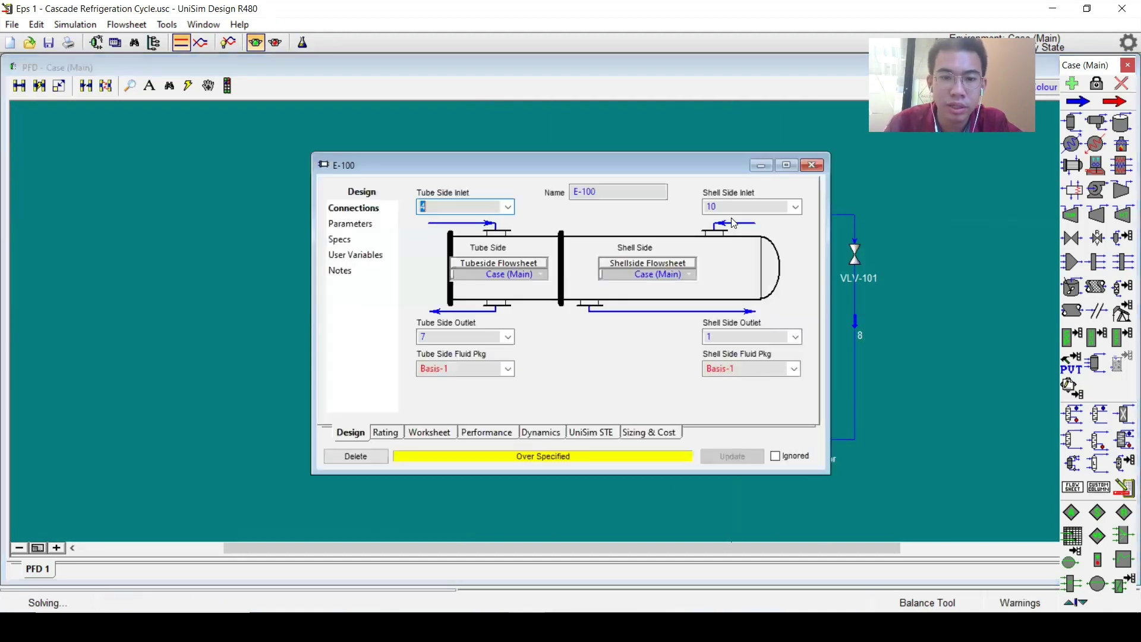
pyautogui.click(811, 164)
pyautogui.doubleClick(465, 173)
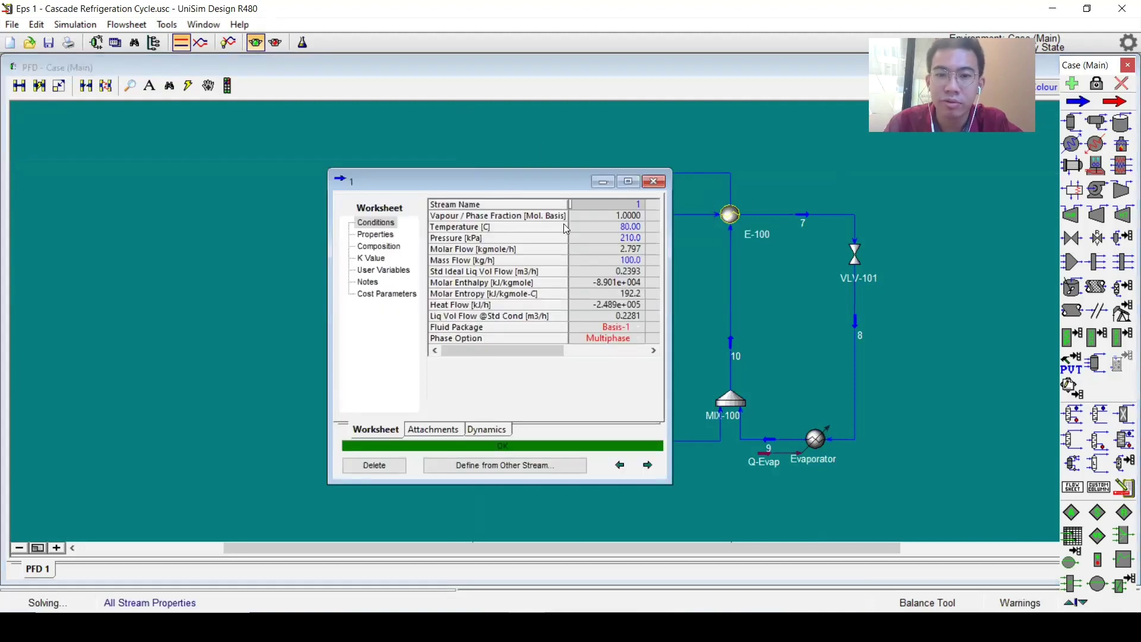
pyautogui.click(607, 228)
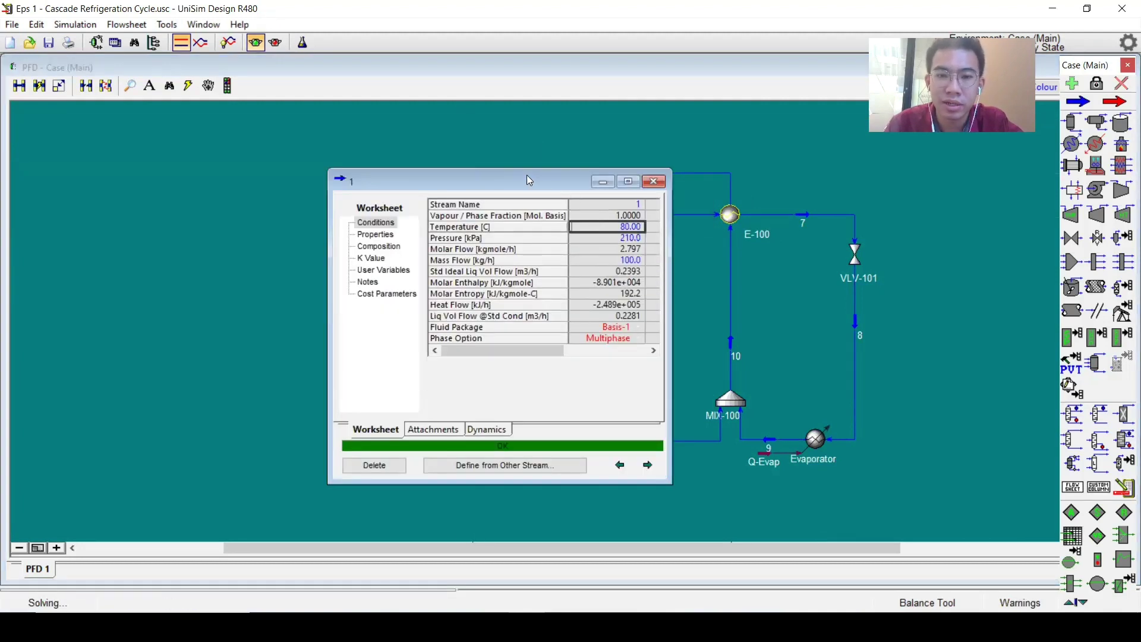
pyautogui.moveTo(526, 175); pyautogui.dragTo(323, 174)
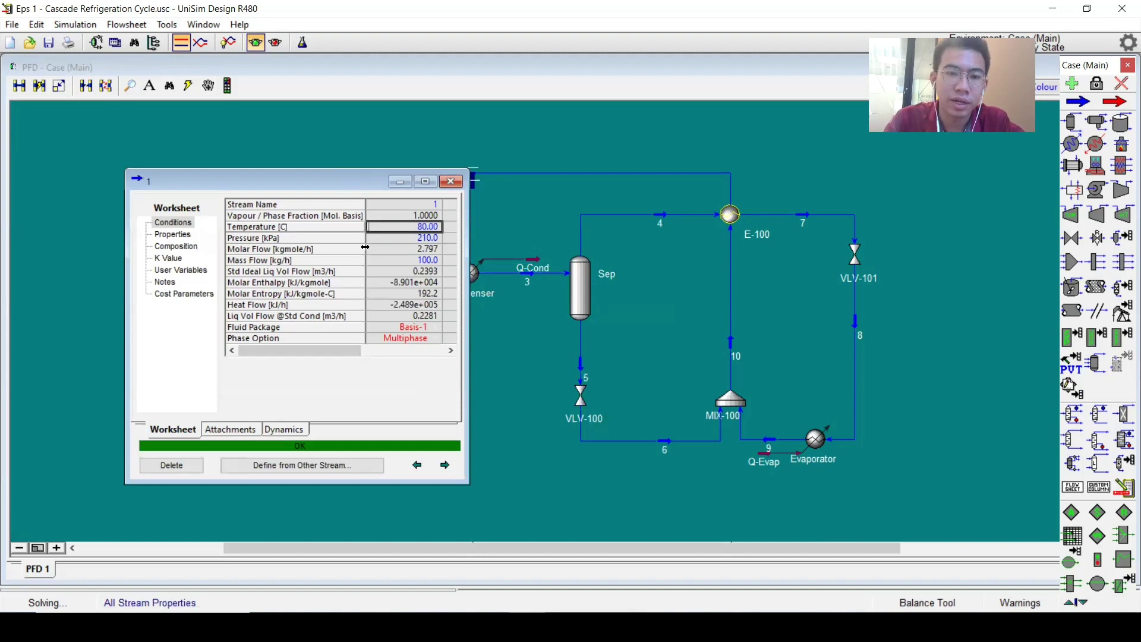
pyautogui.press('Delete')
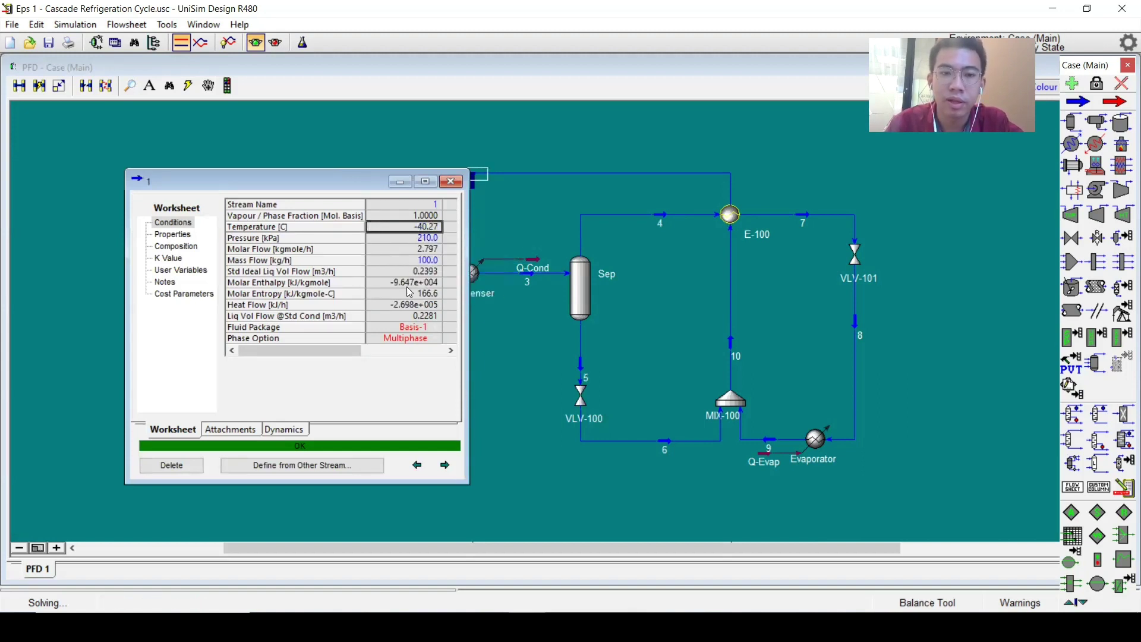
pyautogui.moveTo(427, 293)
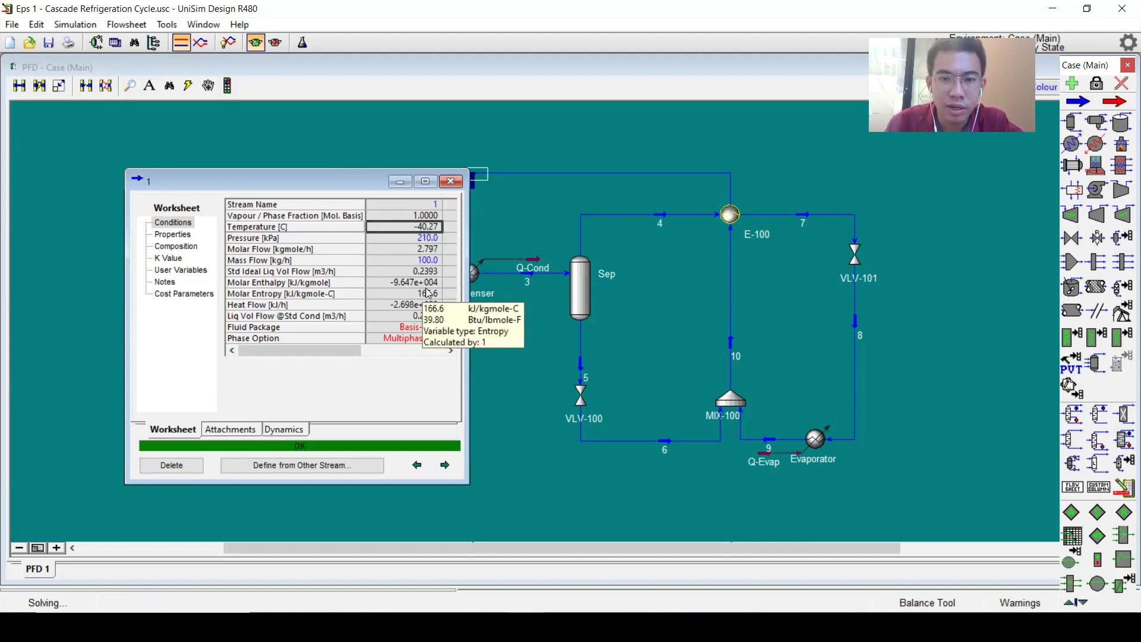
pyautogui.click(410, 238)
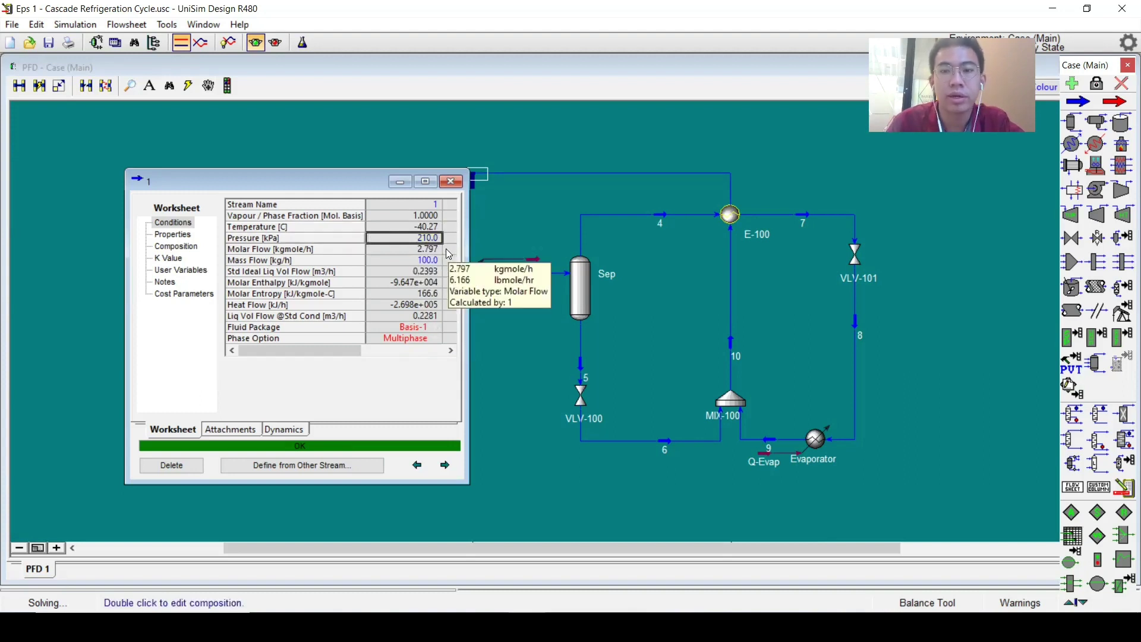
# - Set E-100's shell TEMA type to F in its design parameters
pyautogui.click(451, 182)
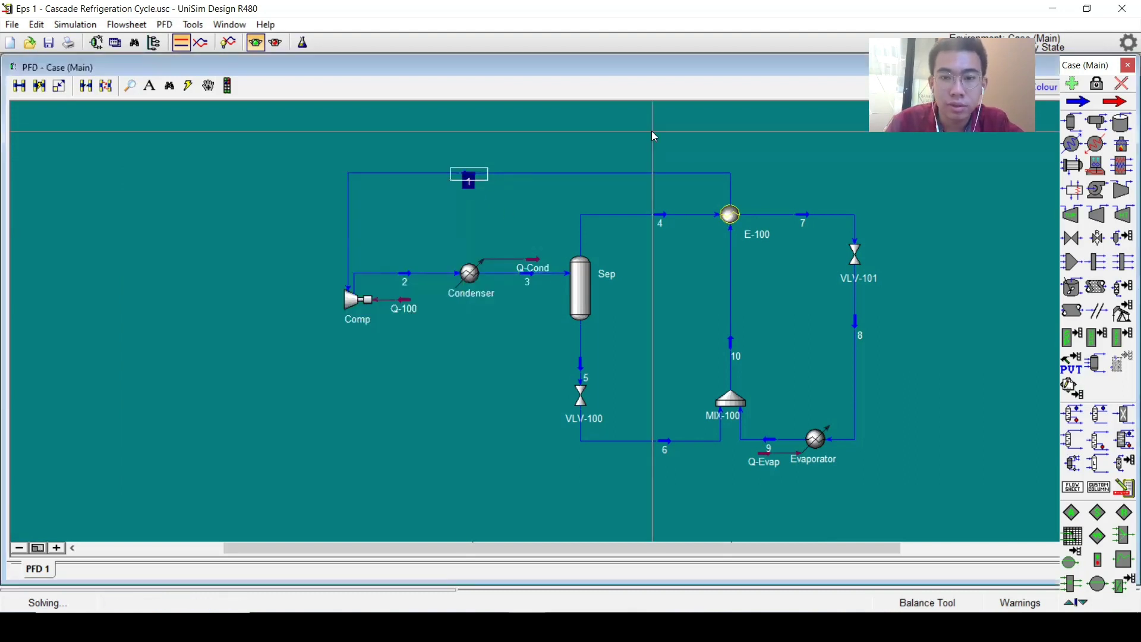
pyautogui.doubleClick(730, 216)
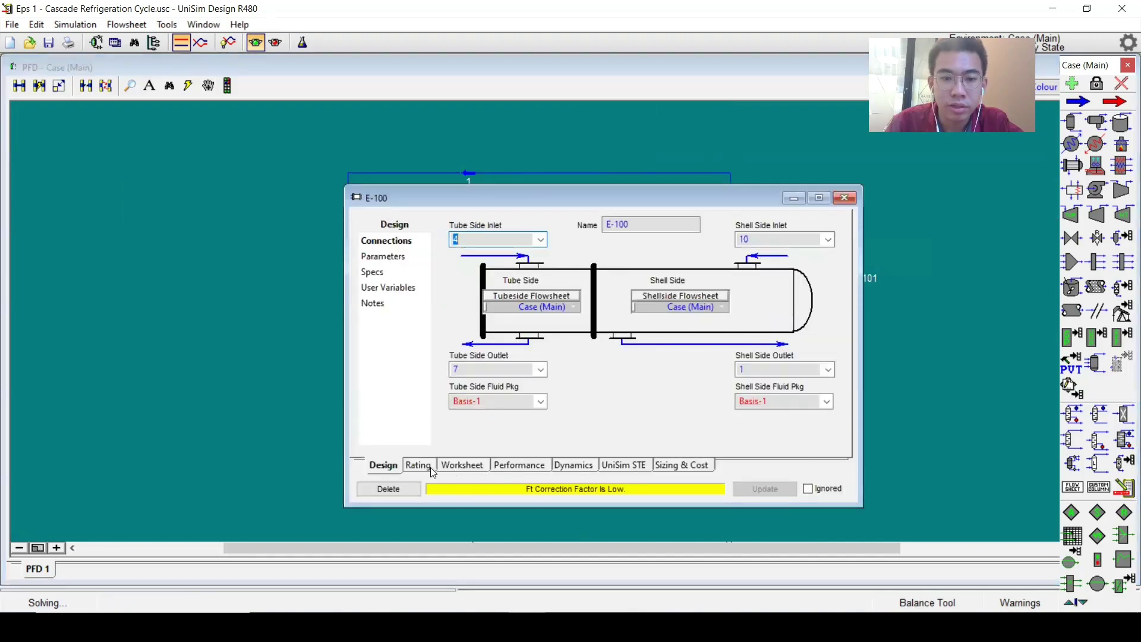
pyautogui.click(372, 258)
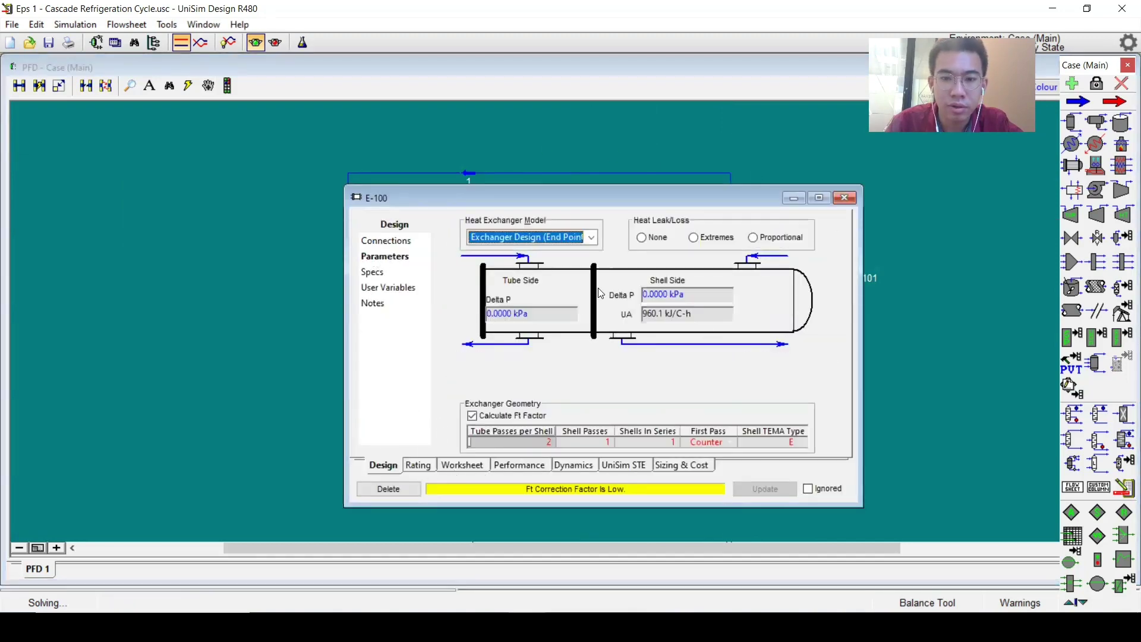
pyautogui.click(786, 441)
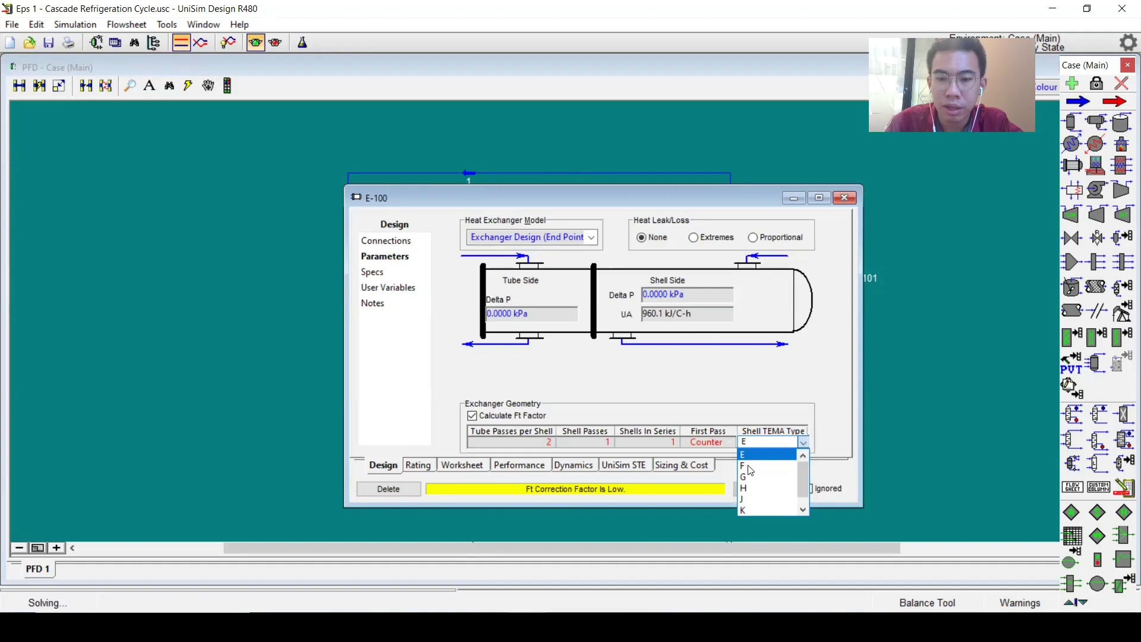
pyautogui.click(745, 466)
pyautogui.click(846, 196)
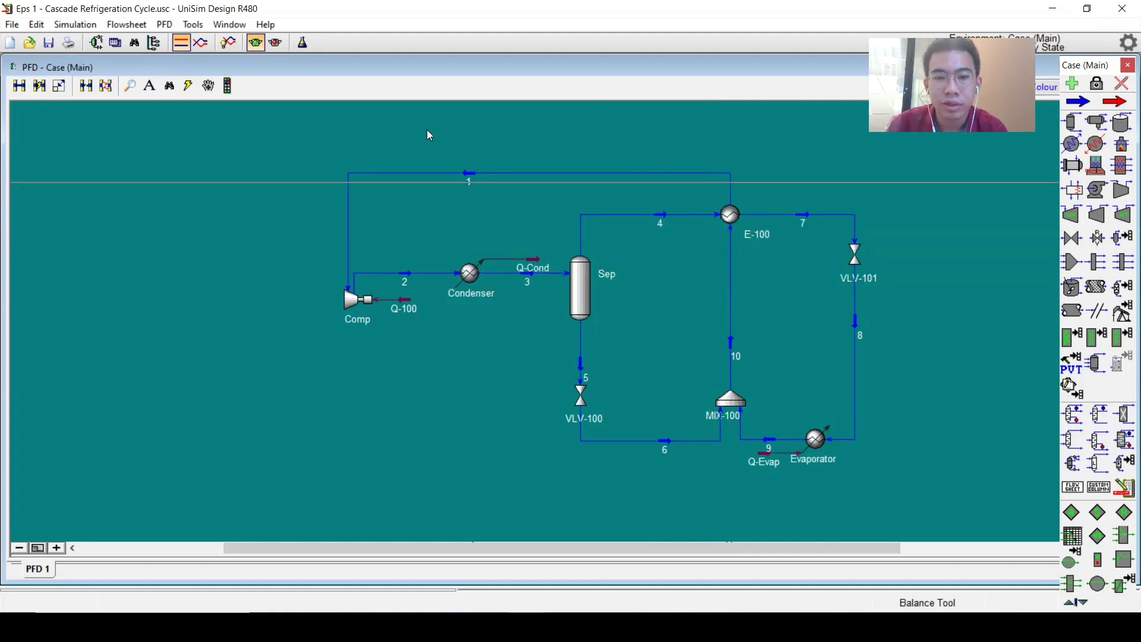
# - Zoom in and pan so the complete refrigeration loop fills and centres the view
pyautogui.moveTo(466, 266)
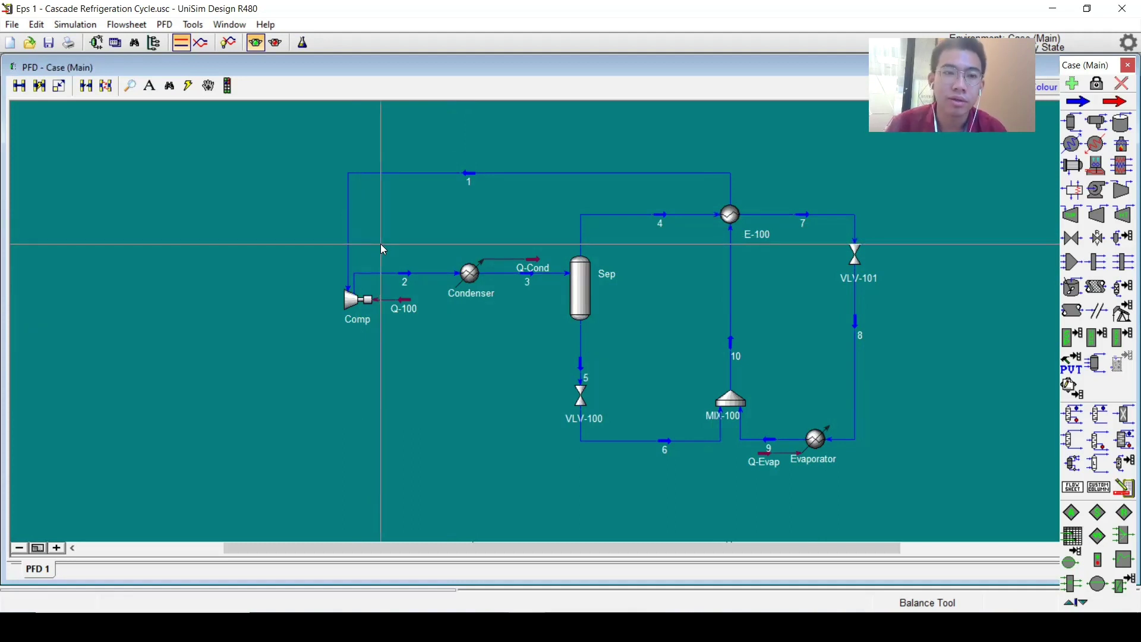
pyautogui.scroll(1, 727, 148)
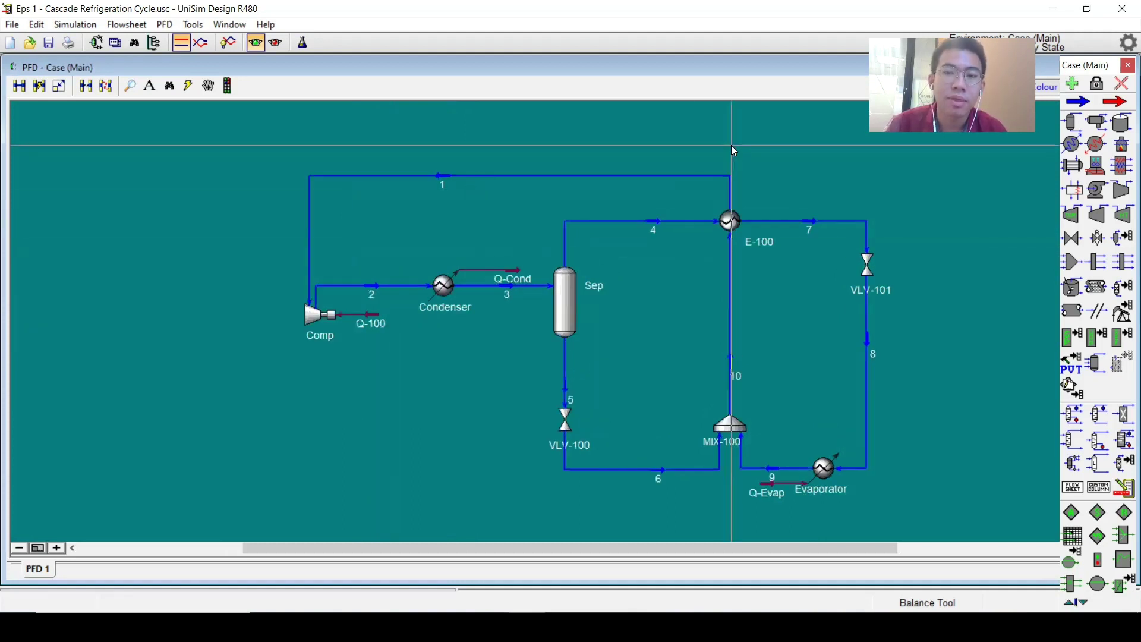
pyautogui.middleClick(697, 157)
pyautogui.moveTo(689, 156); pyautogui.dragTo(644, 154)
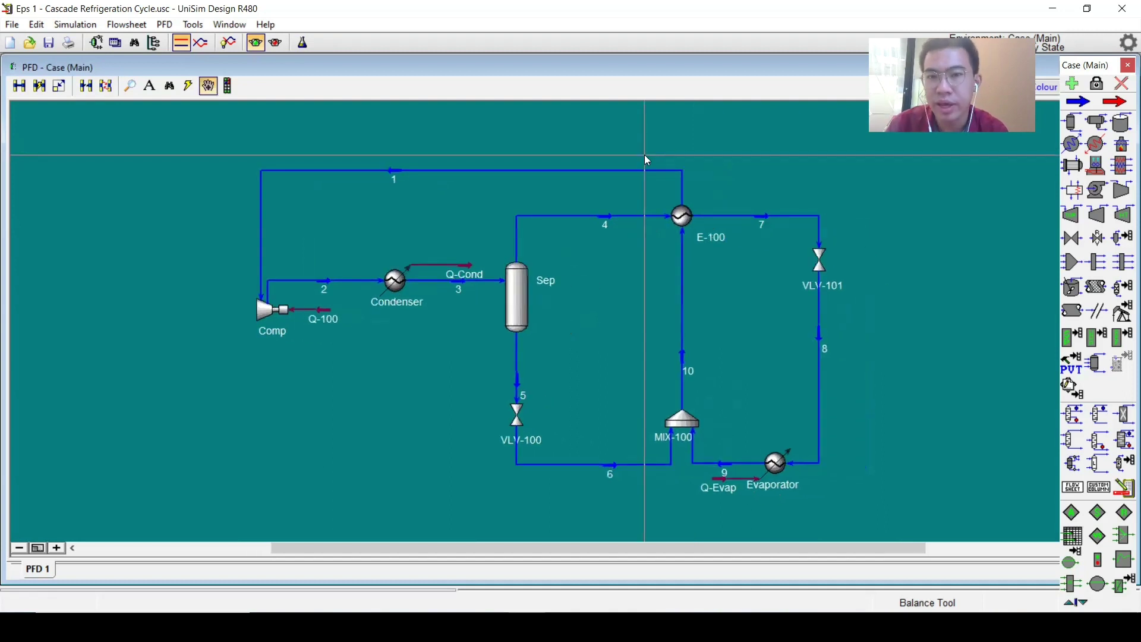
pyautogui.scroll(1, 645, 155)
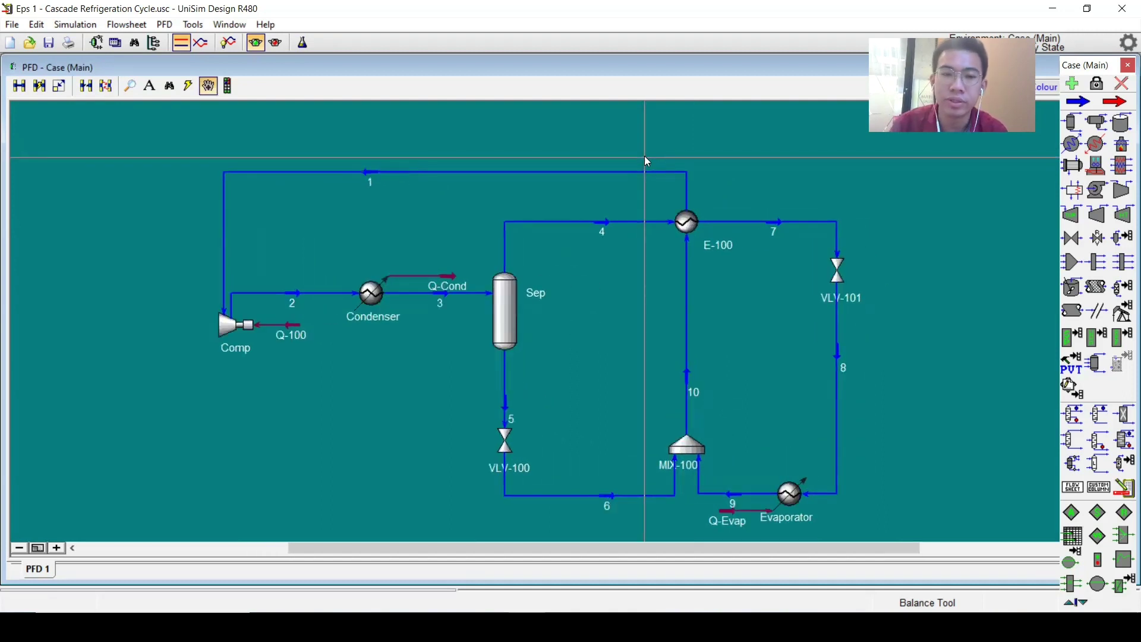